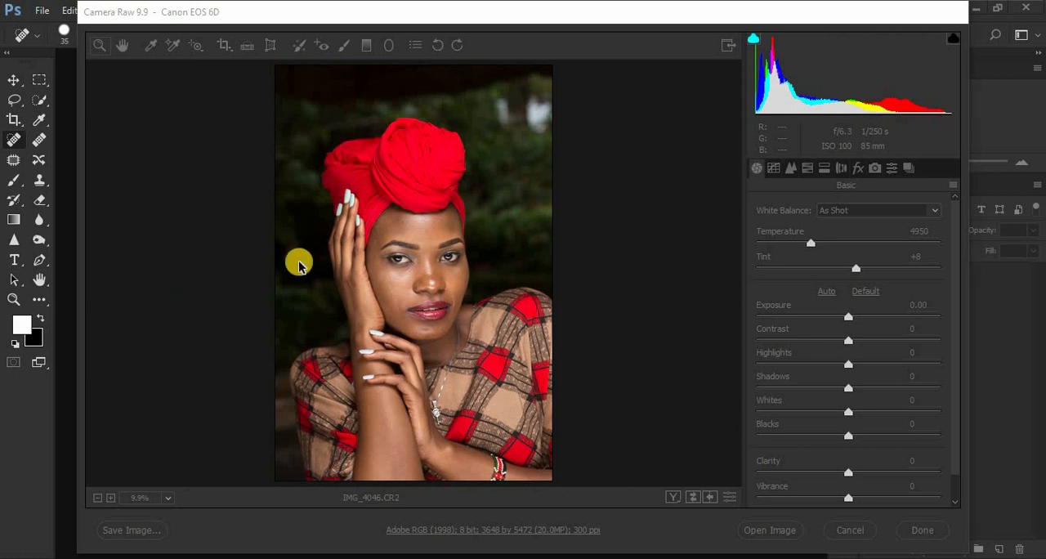
Set the camera profile of the raw portrait to Camera Landscape.
click(493, 16)
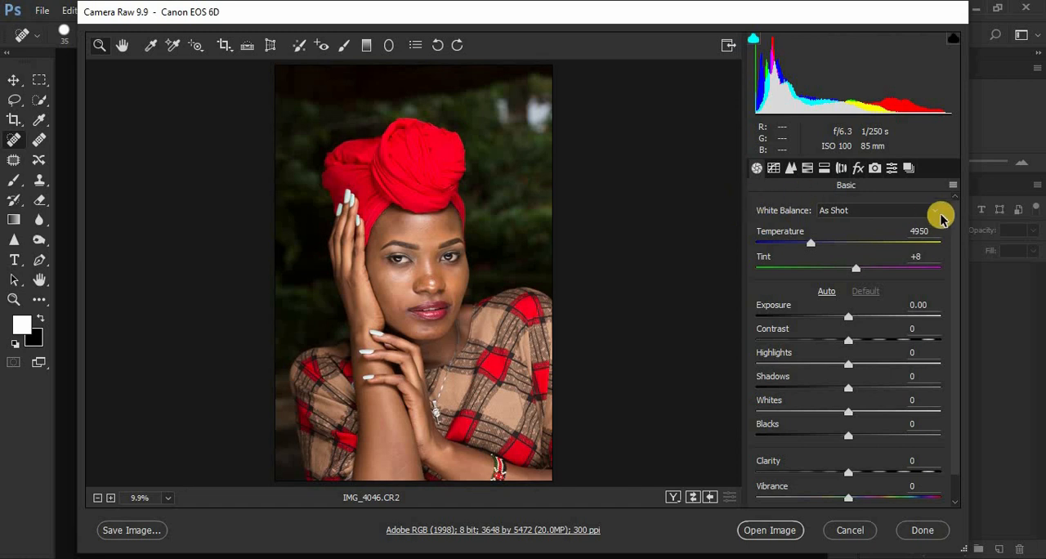
click(875, 169)
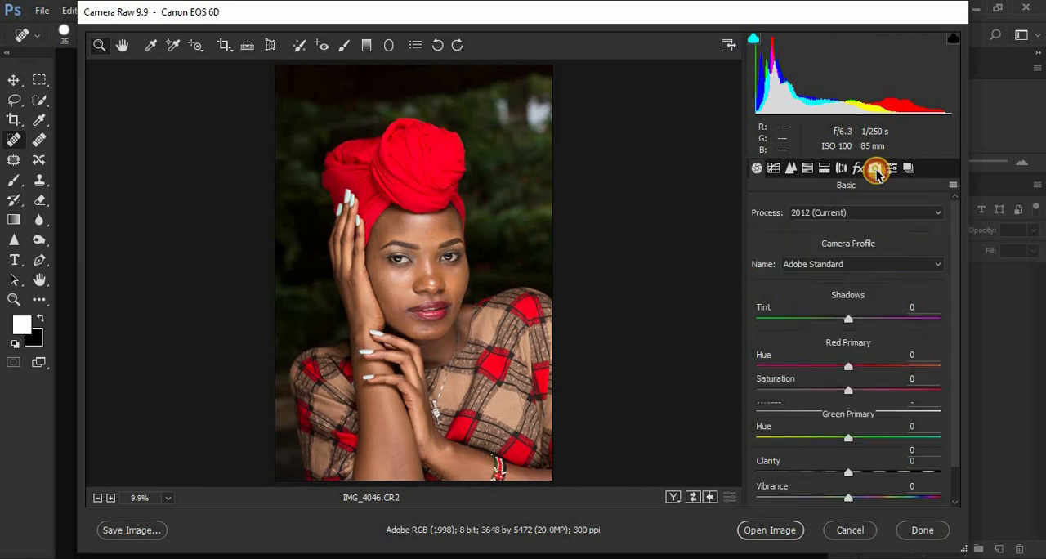
click(814, 264)
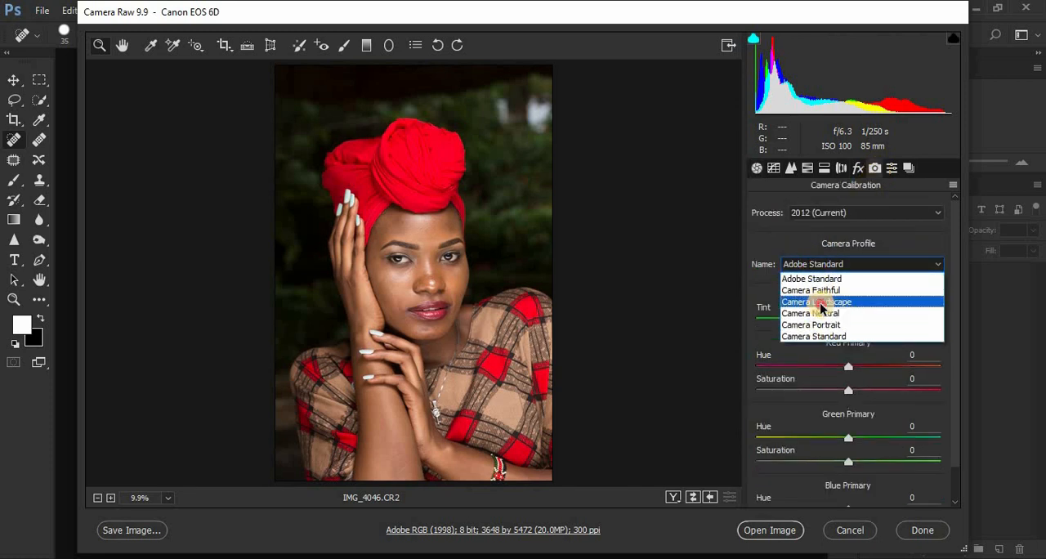
click(821, 302)
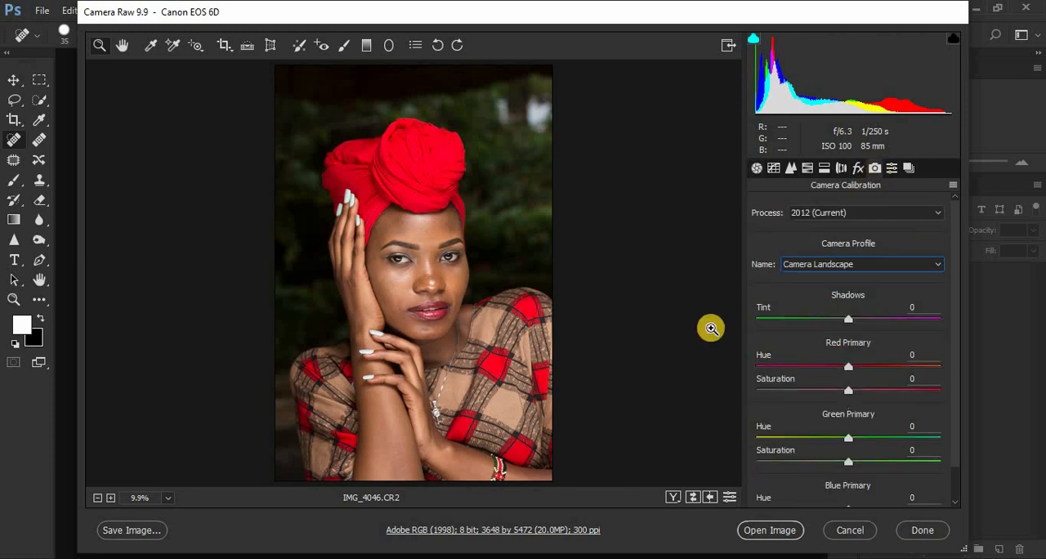
In the basic adjustments, set Highlights to -76, Whites to -73 and Blacks to -20.
click(757, 168)
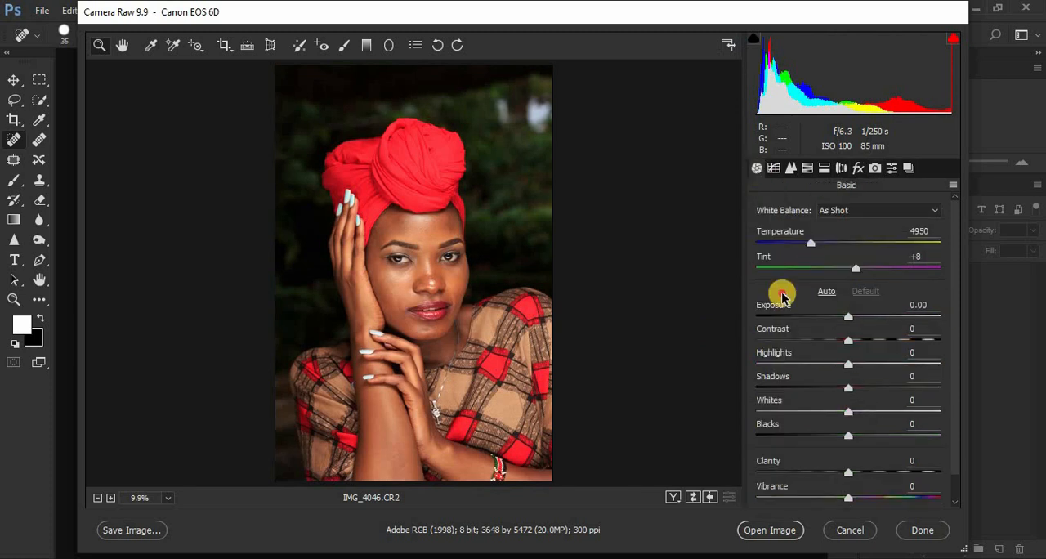
click(778, 365)
click(780, 411)
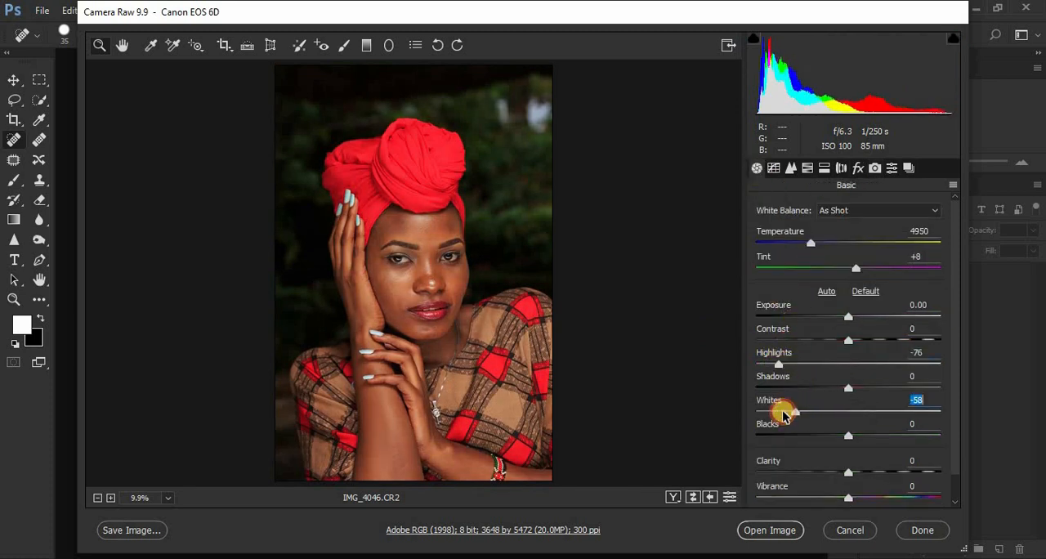
click(830, 436)
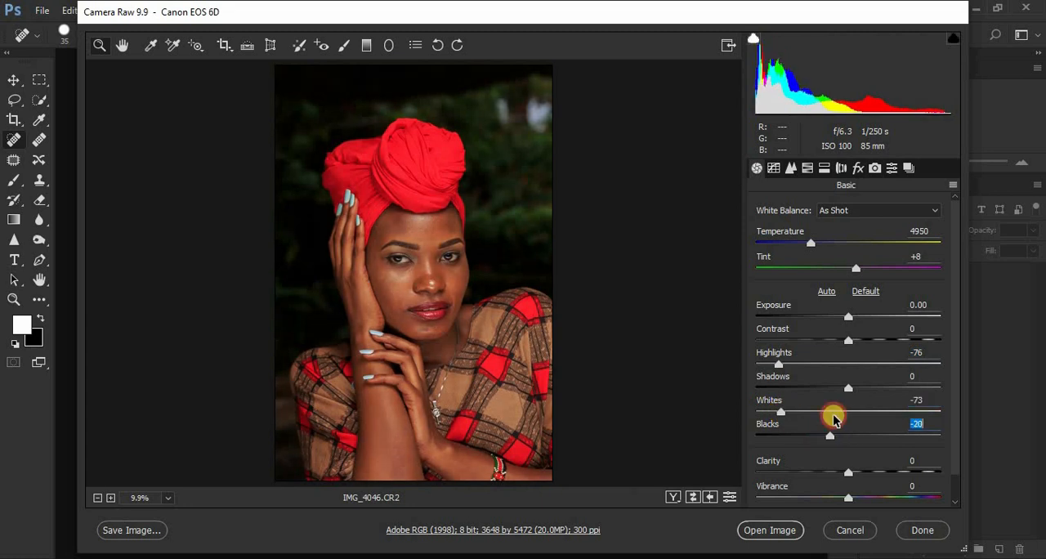
Set Contrast to -22, Exposure to +0.10, Tint to -4 and Clarity to +8.
click(828, 338)
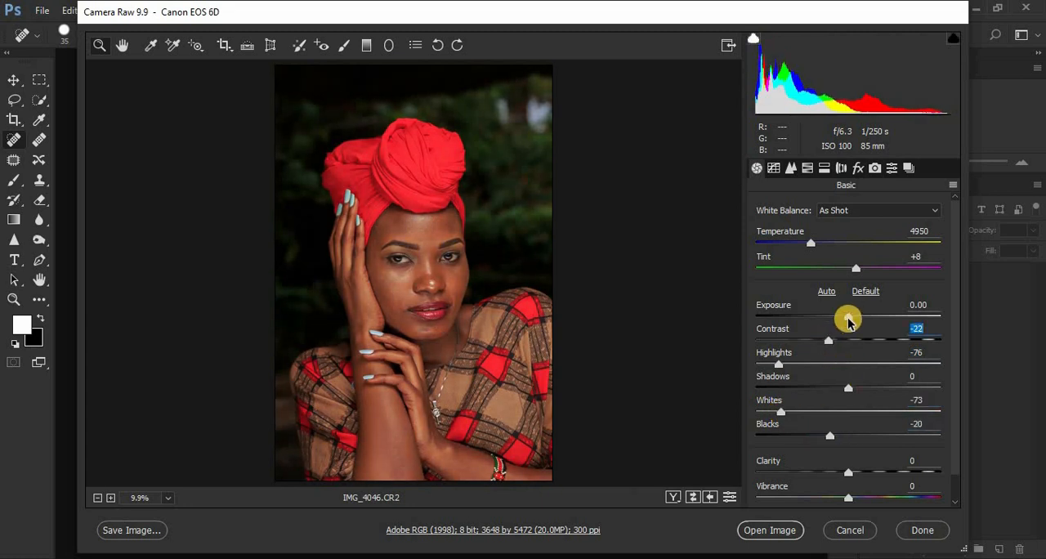
click(850, 316)
click(846, 268)
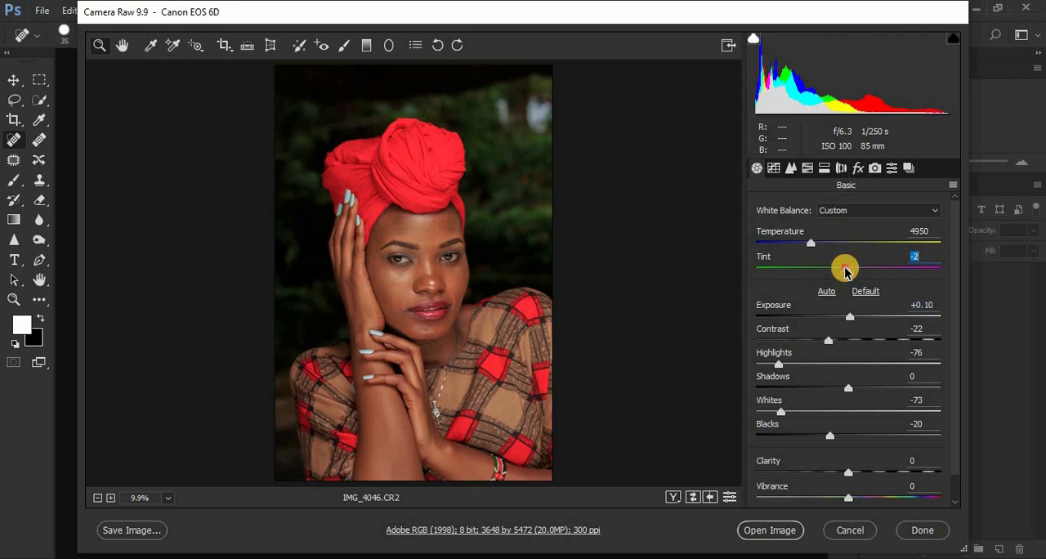
click(844, 269)
click(855, 472)
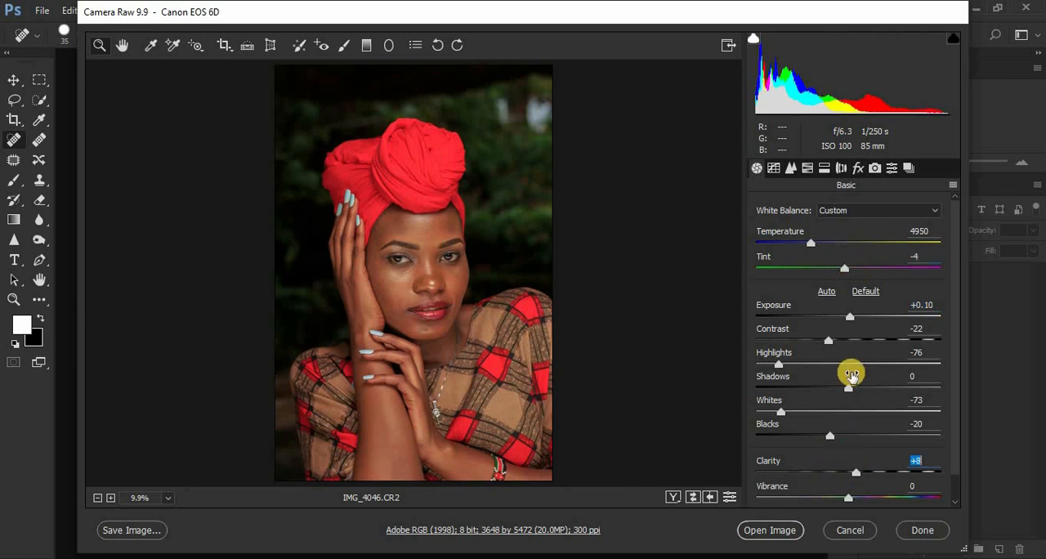
Sharpen the photo with an Amount of 39 and Masking of 50.
click(791, 168)
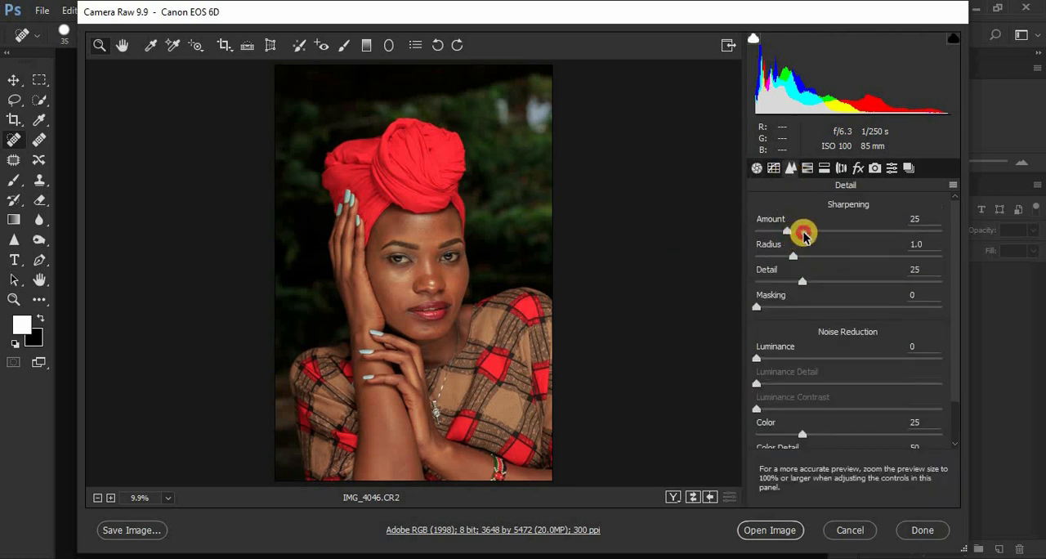
click(804, 231)
drag(757, 311, 848, 307)
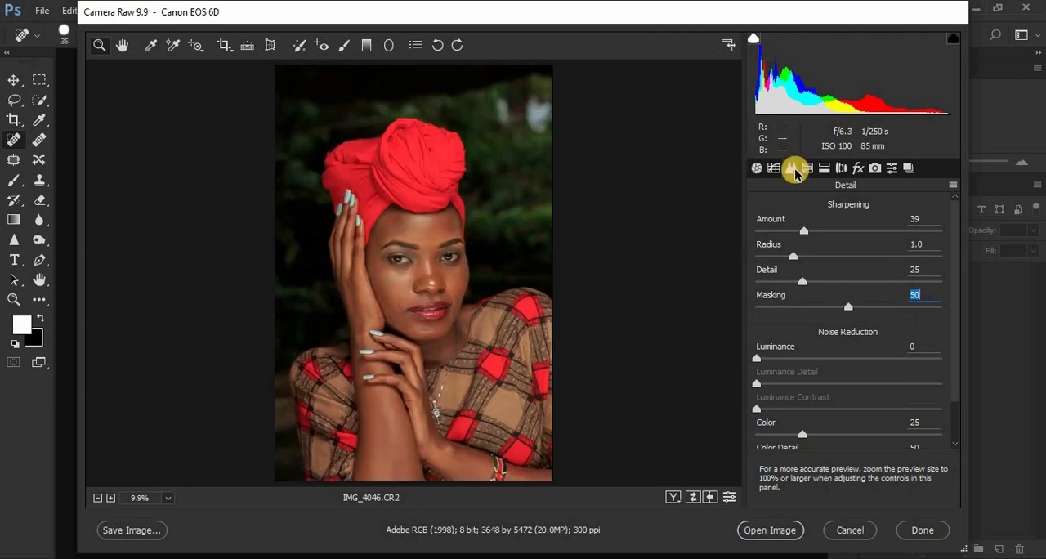
Shift the Greens hue to +100 and open the developed image in Photoshop for editing.
click(758, 170)
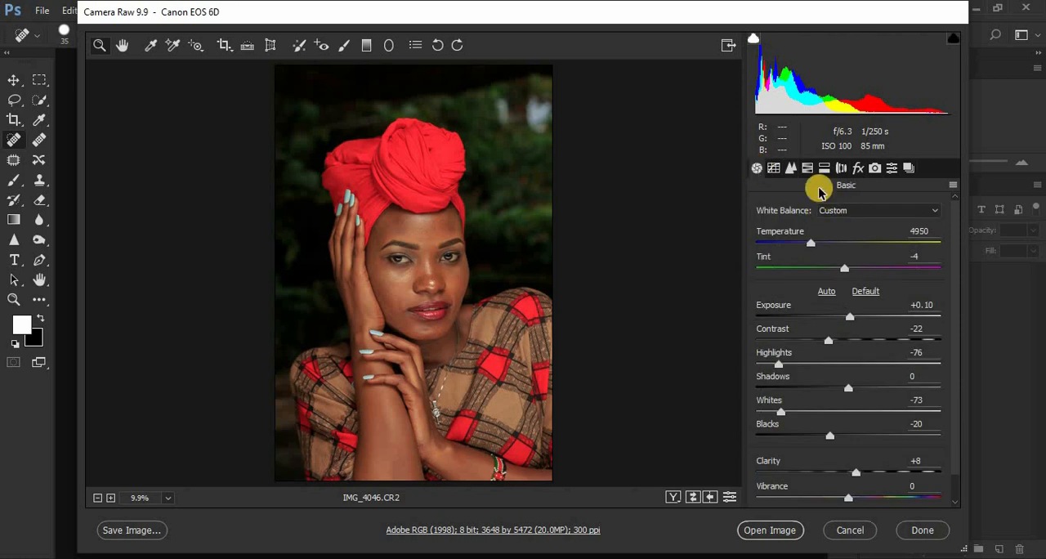
click(806, 169)
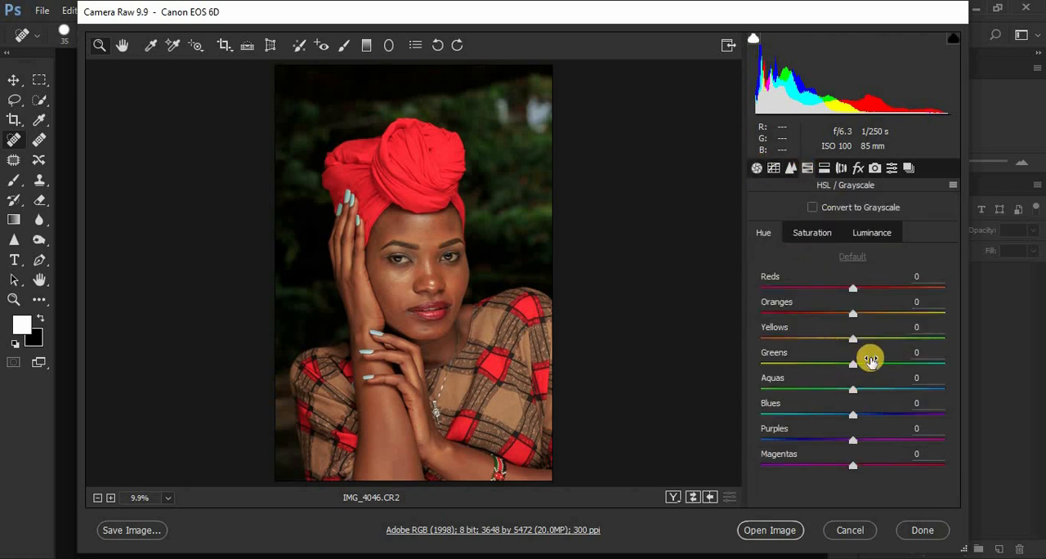
drag(859, 365, 967, 362)
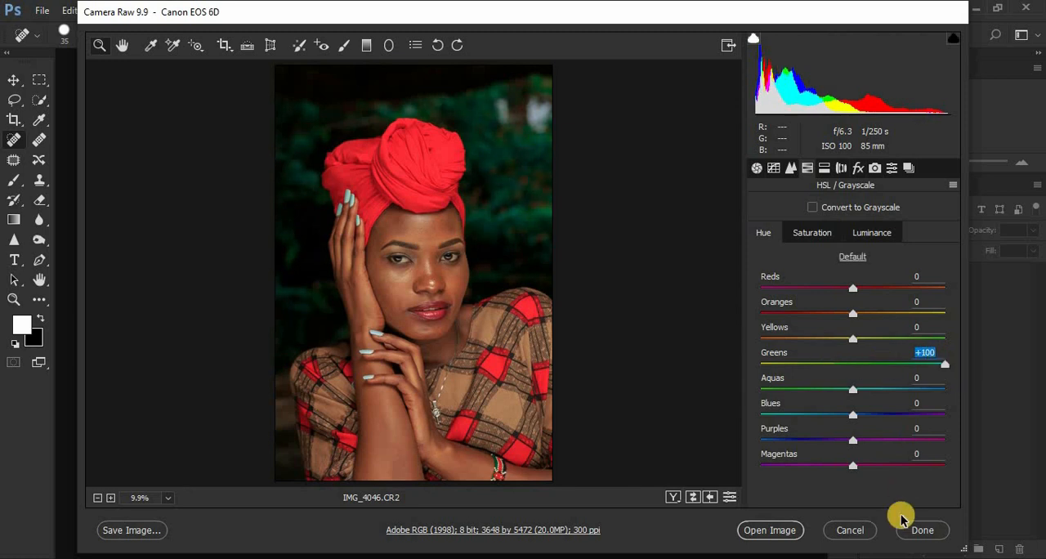
click(772, 530)
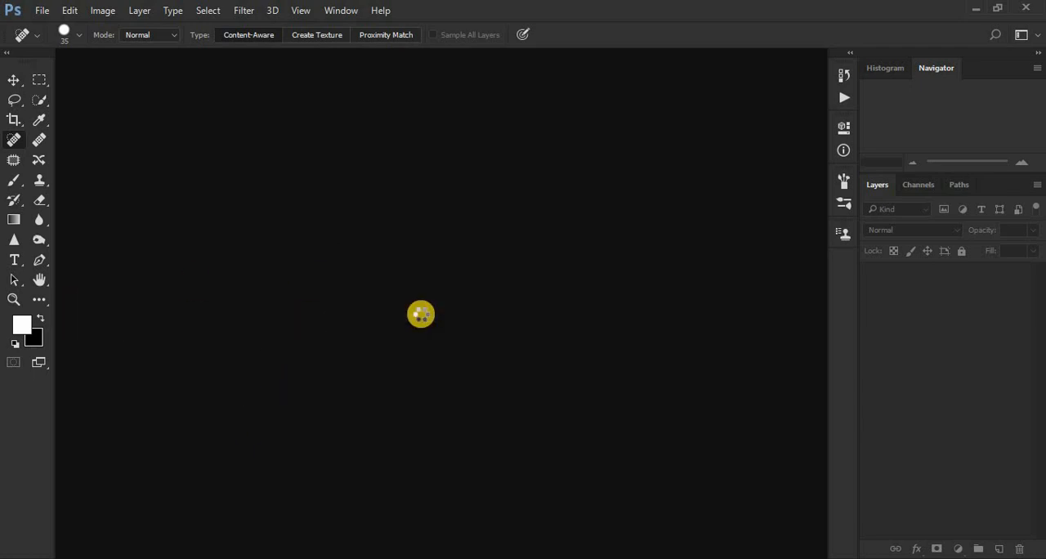
Crop the portrait to a 4:5 ratio around the head and hands, rotating the photo slightly clockwise.
click(14, 120)
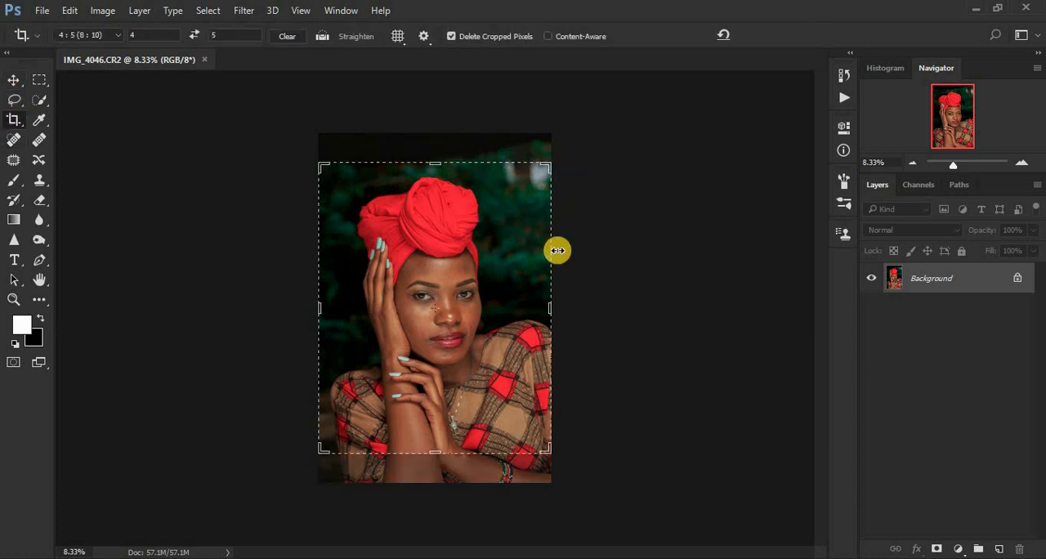
drag(631, 365, 629, 377)
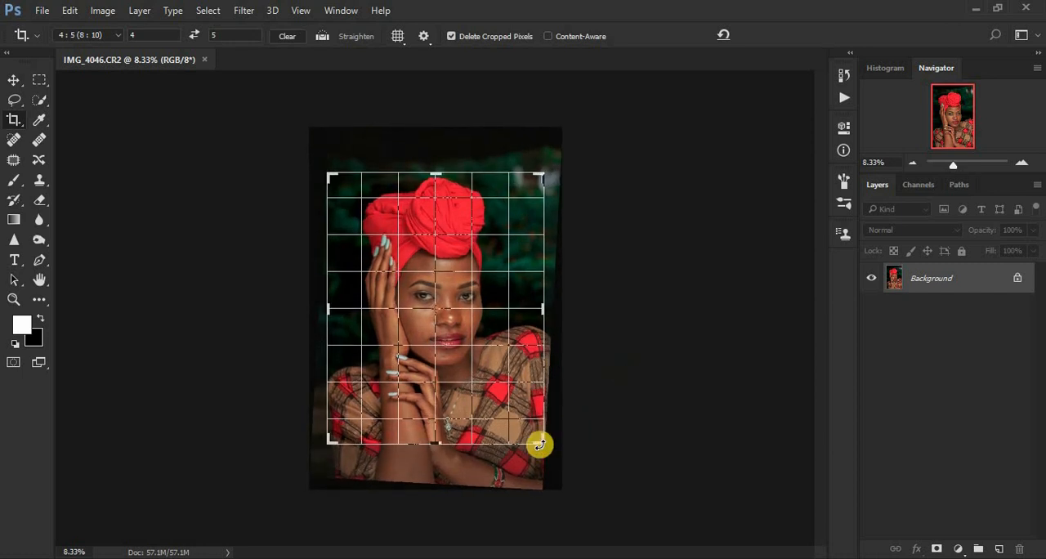
drag(542, 442, 538, 434)
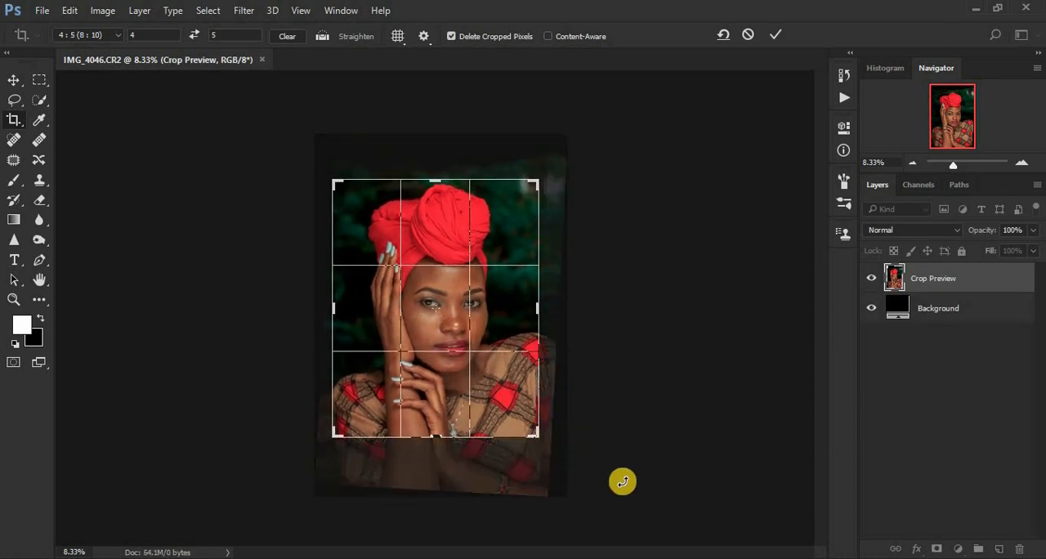
key(Return)
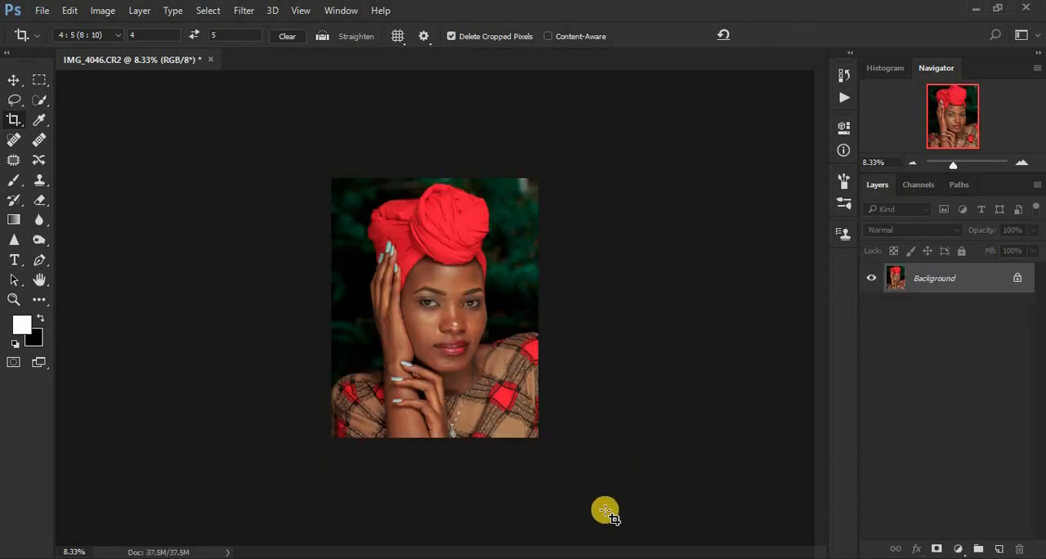
Duplicate the Background layer twice, then hide the upper copy with Layer 1 selected.
key(ctrl+plus)
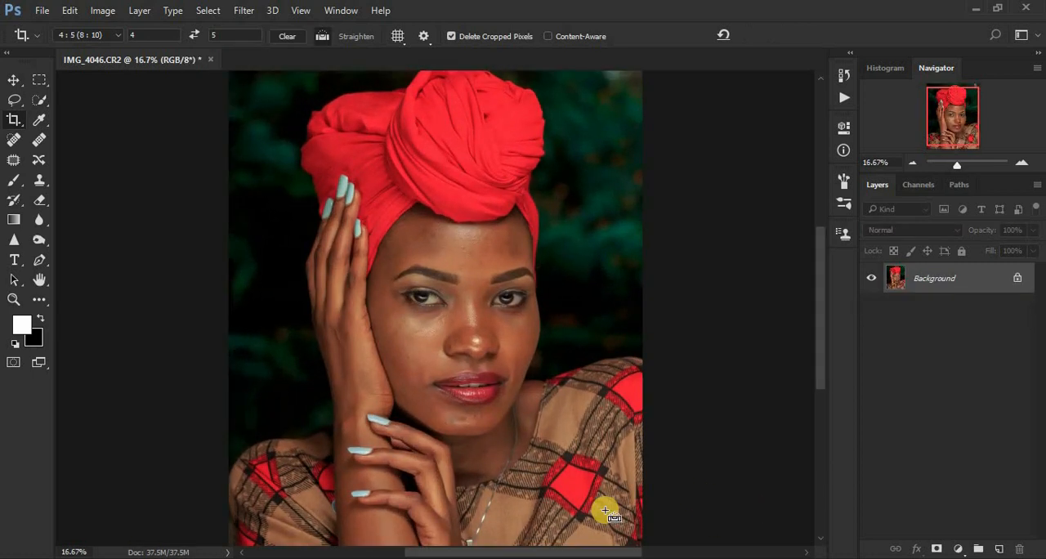
key(ctrl+j)
key(ctrl+j)
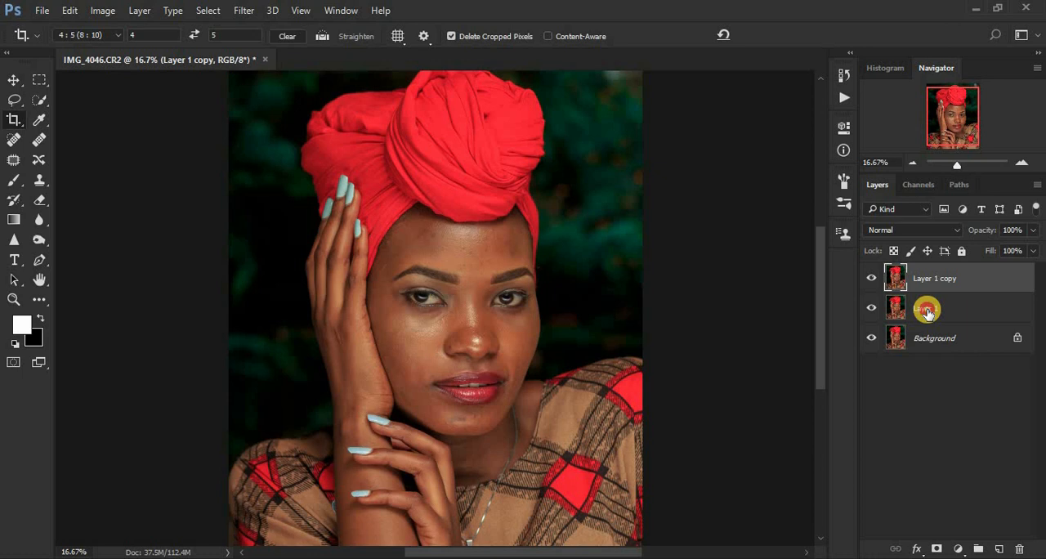
click(928, 310)
click(871, 278)
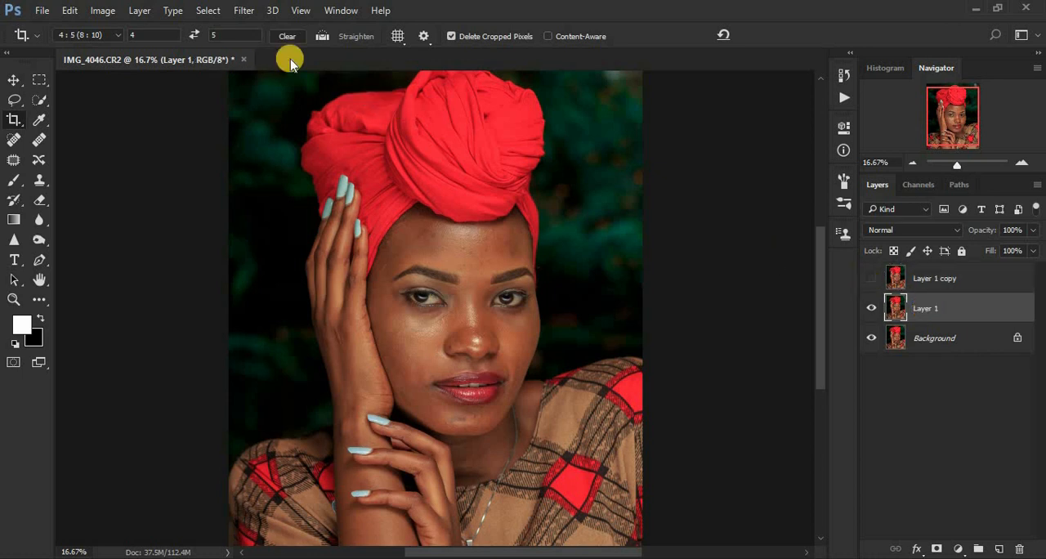
Apply a Gaussian Blur with a radius of 8 pixels to Layer 1.
click(243, 10)
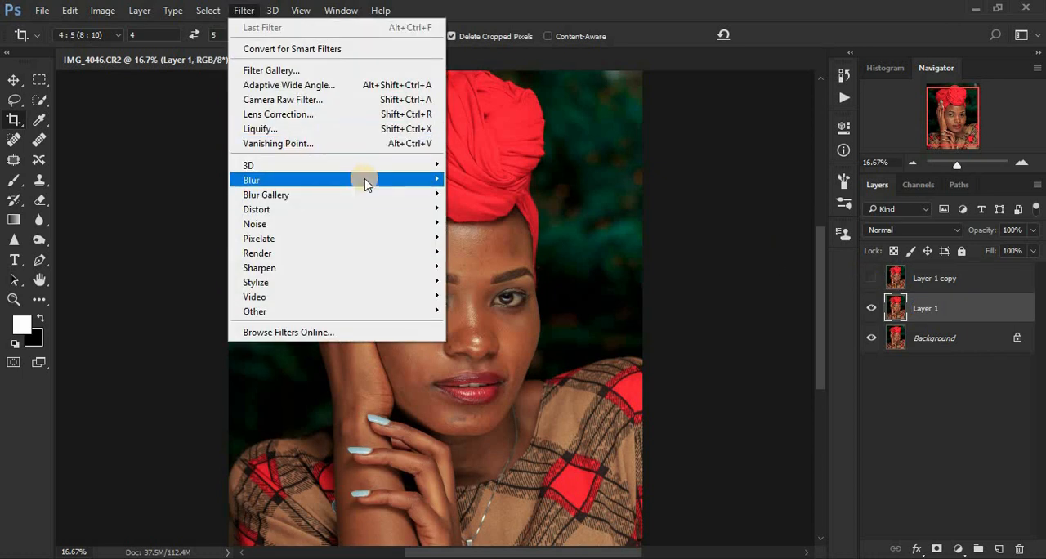
mouse_move(366, 181)
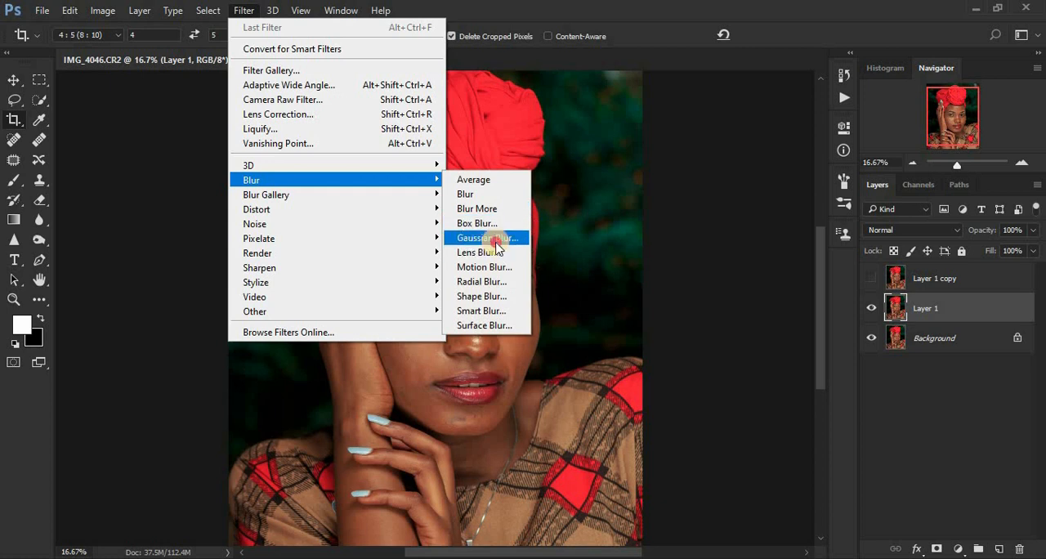
click(491, 238)
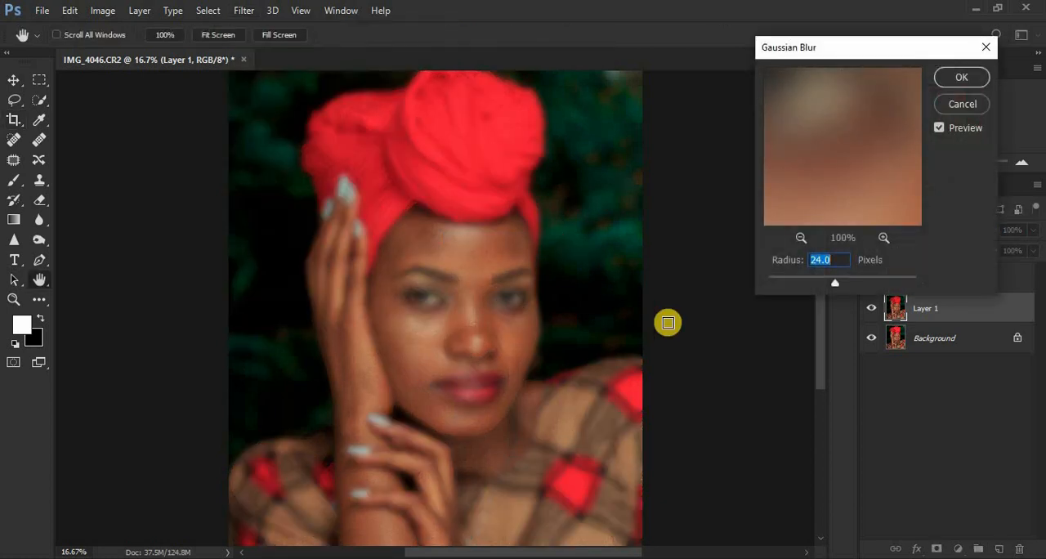
text(8)
click(955, 77)
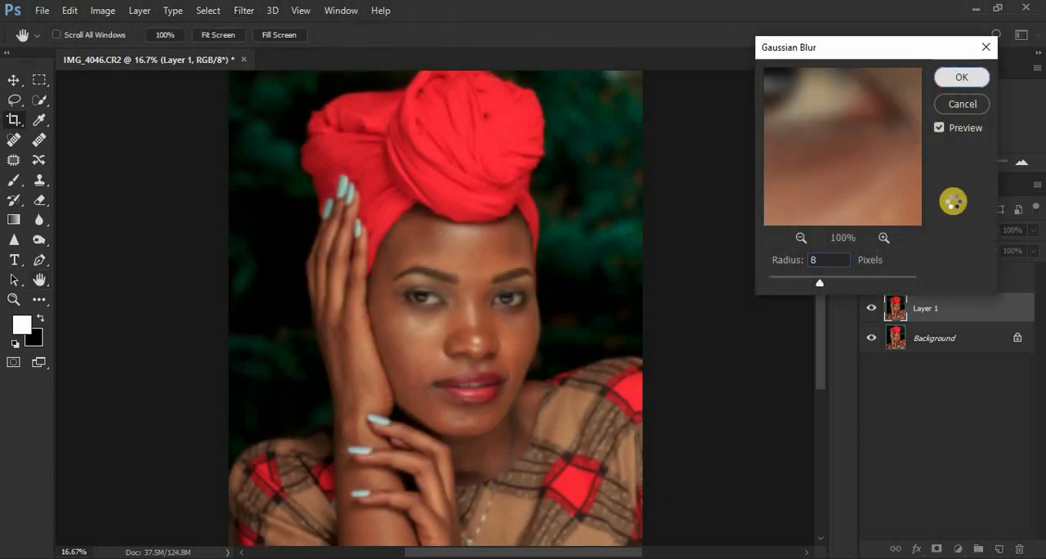
Show Layer 1 copy and use Apply Image on it with Layer 1 as source, Subtract blending, scale 2 and offset 128.
key(ctrl+j)
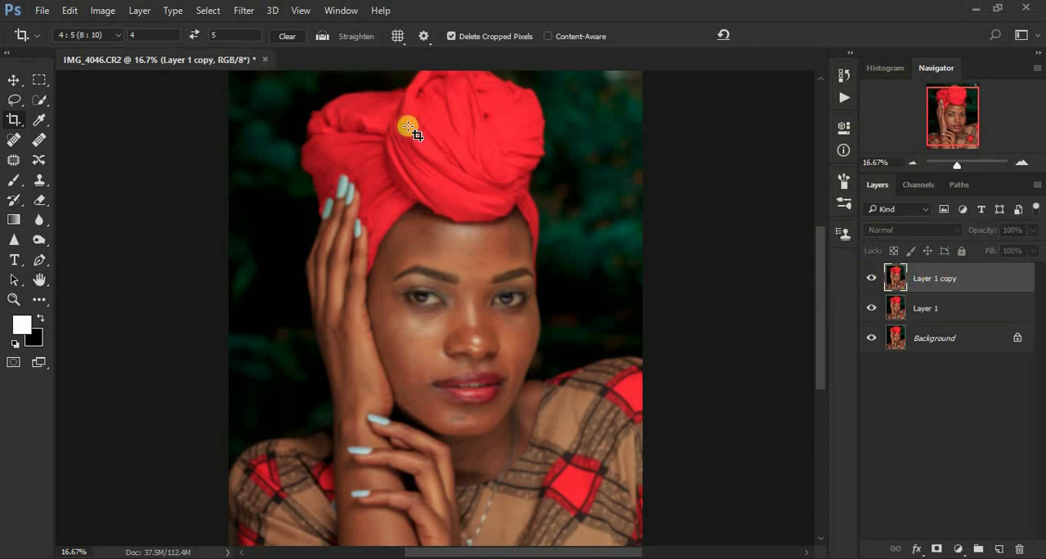
click(103, 10)
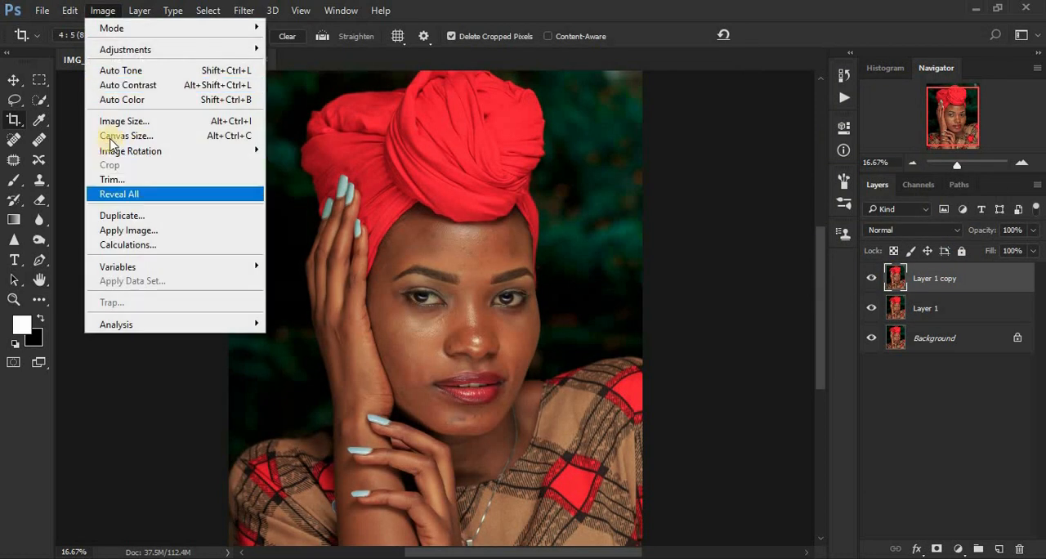
click(143, 231)
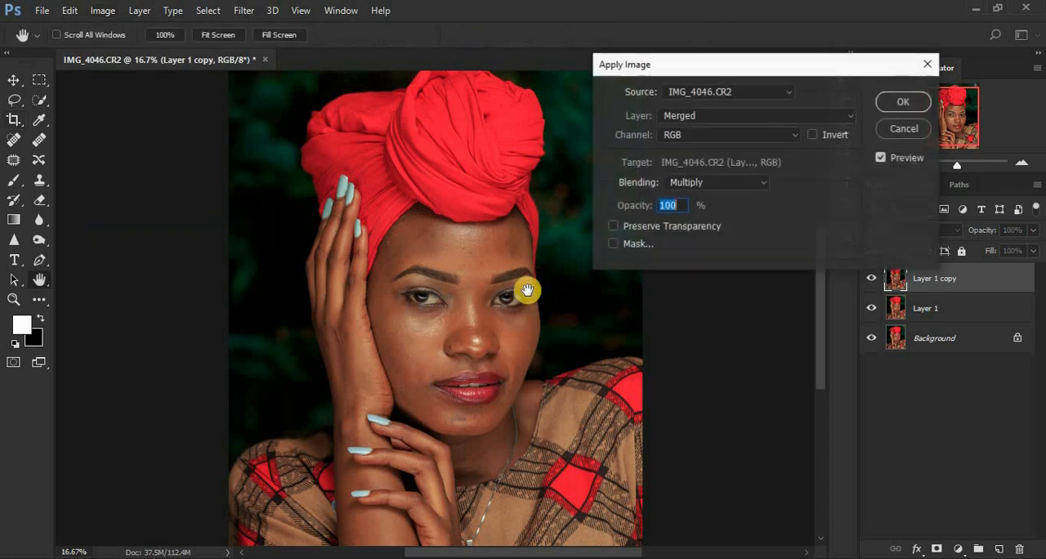
click(706, 117)
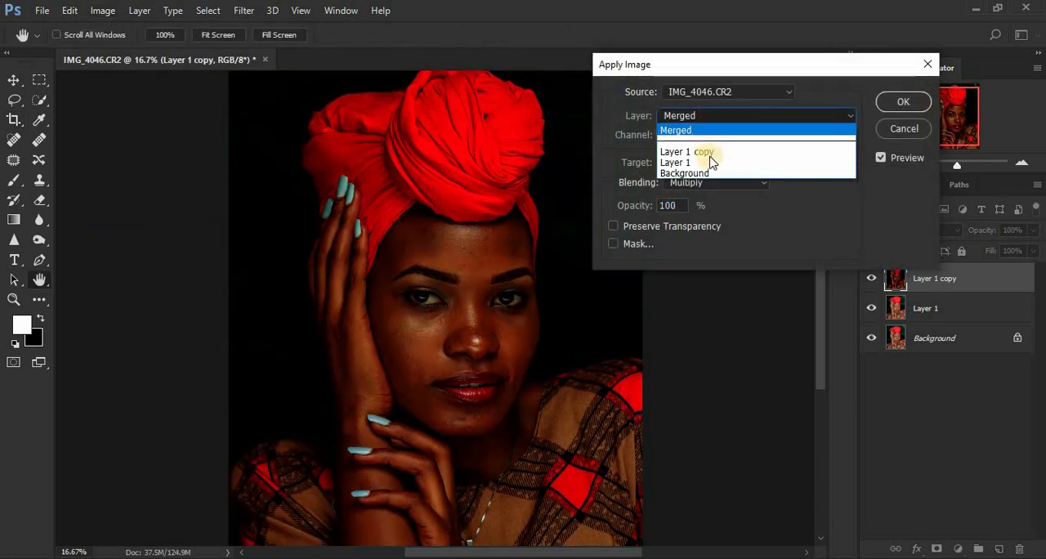
click(711, 163)
click(716, 182)
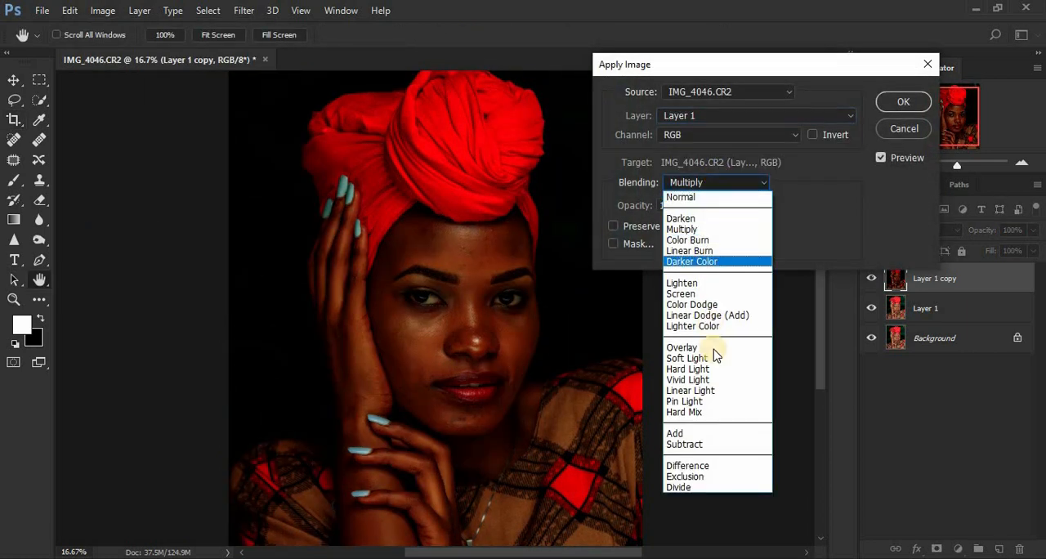
click(705, 443)
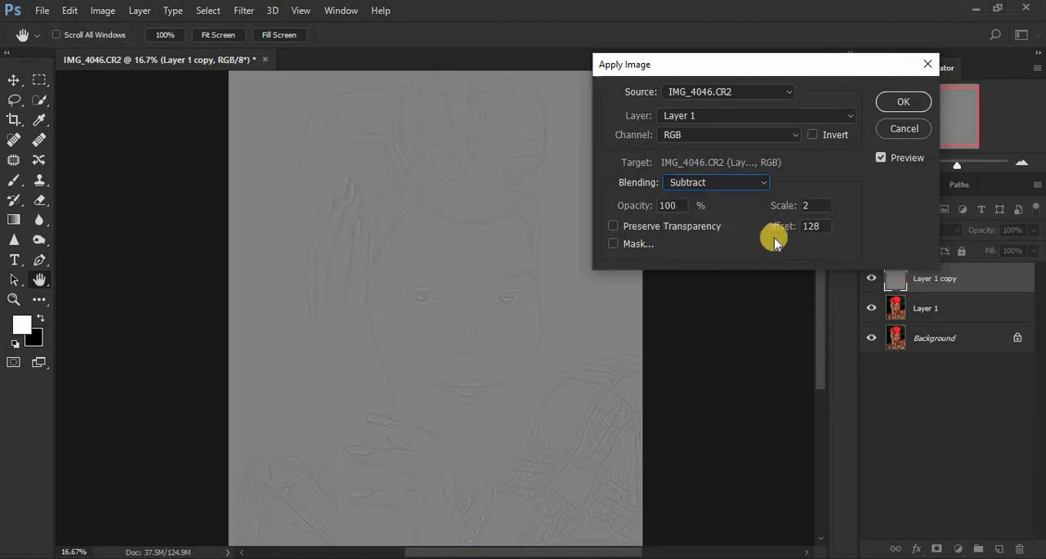
click(892, 103)
Set the blend mode of Layer 1 copy to Linear Light.
key(c)
click(907, 230)
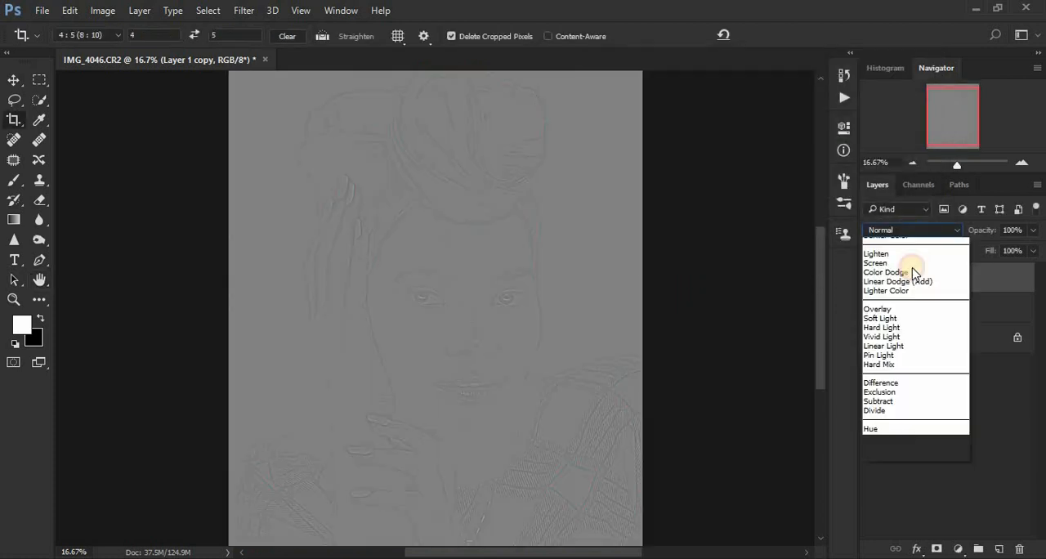
click(898, 409)
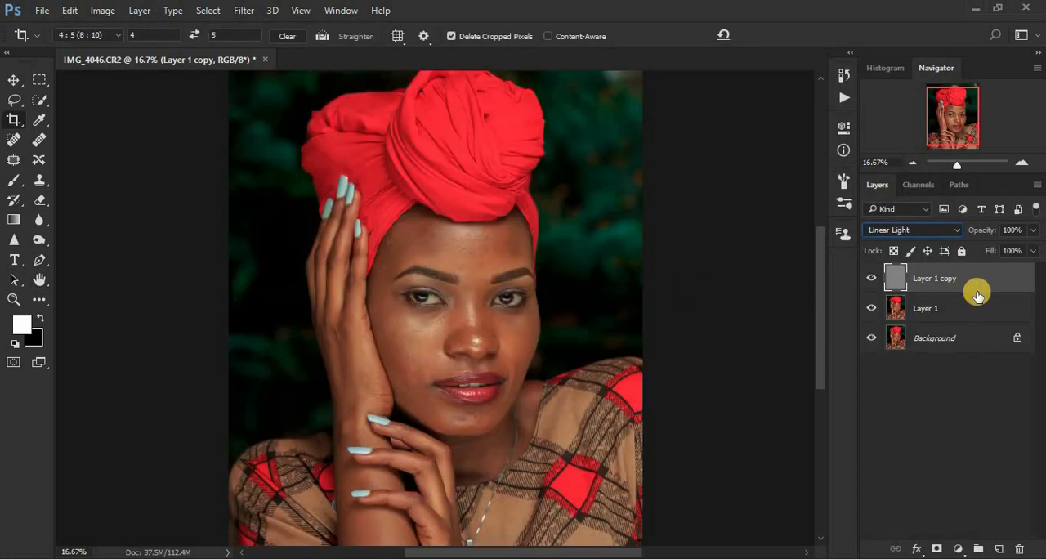
Group Layer 1 copy and Layer 1 together and expand the group.
shift+click(975, 304)
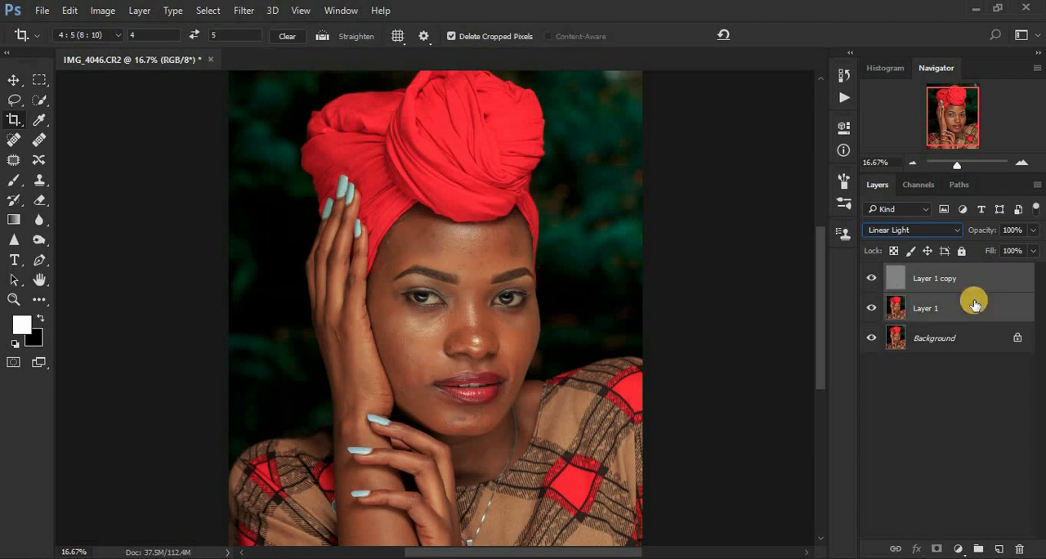
key(ctrl+g)
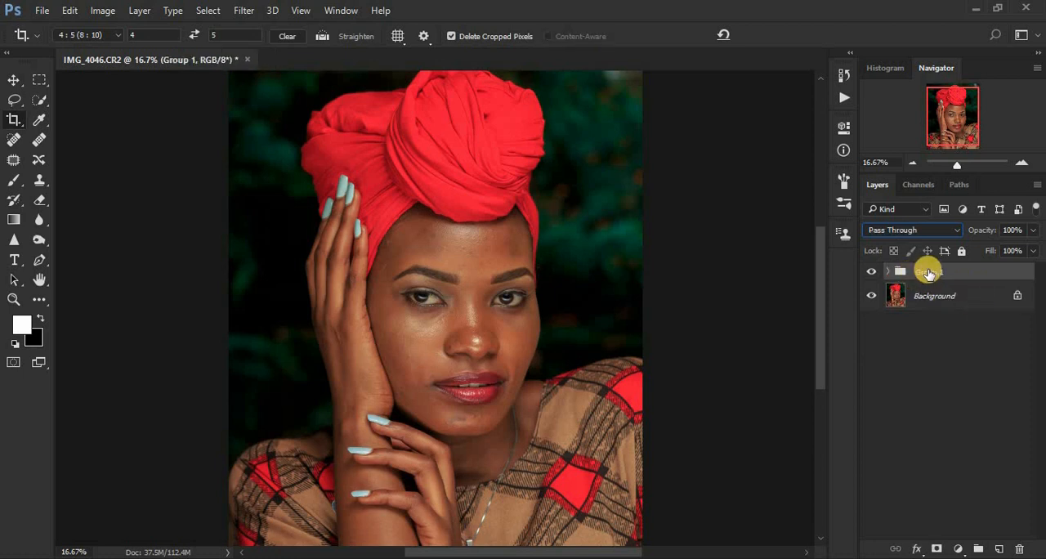
click(888, 275)
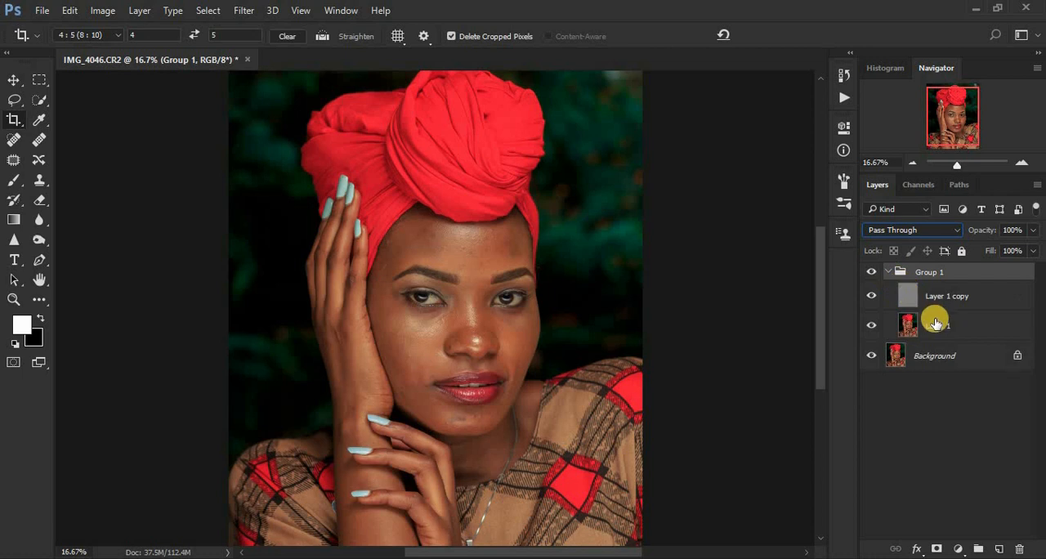
Add a Black & White adjustment layer above Layer 1 copy and set its Reds to -40.
click(935, 322)
click(950, 296)
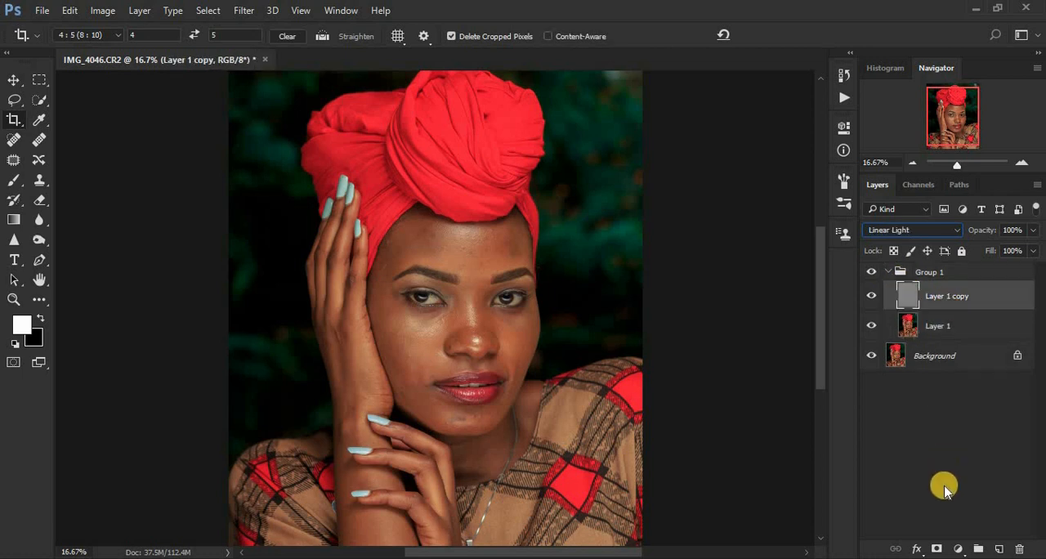
click(958, 548)
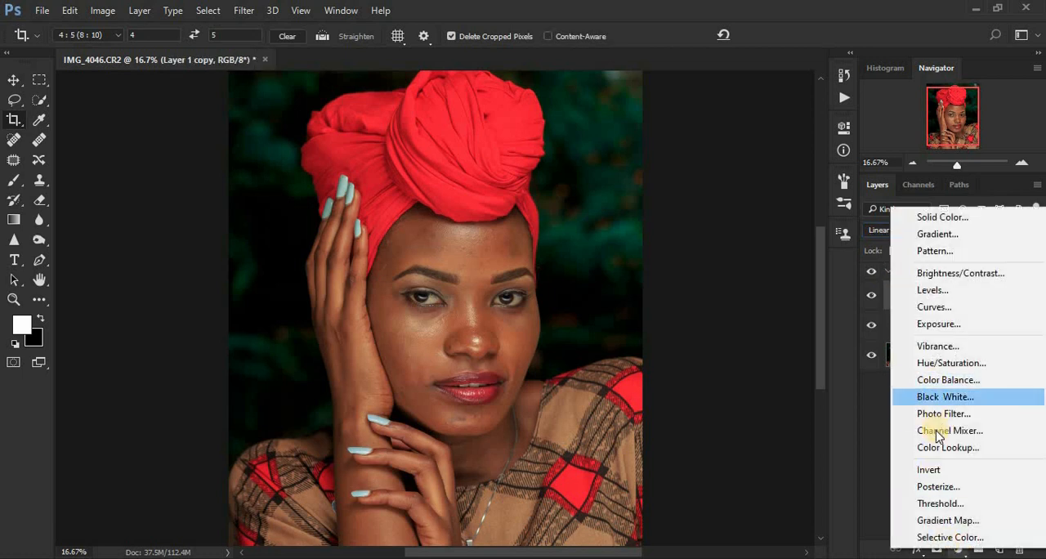
click(936, 396)
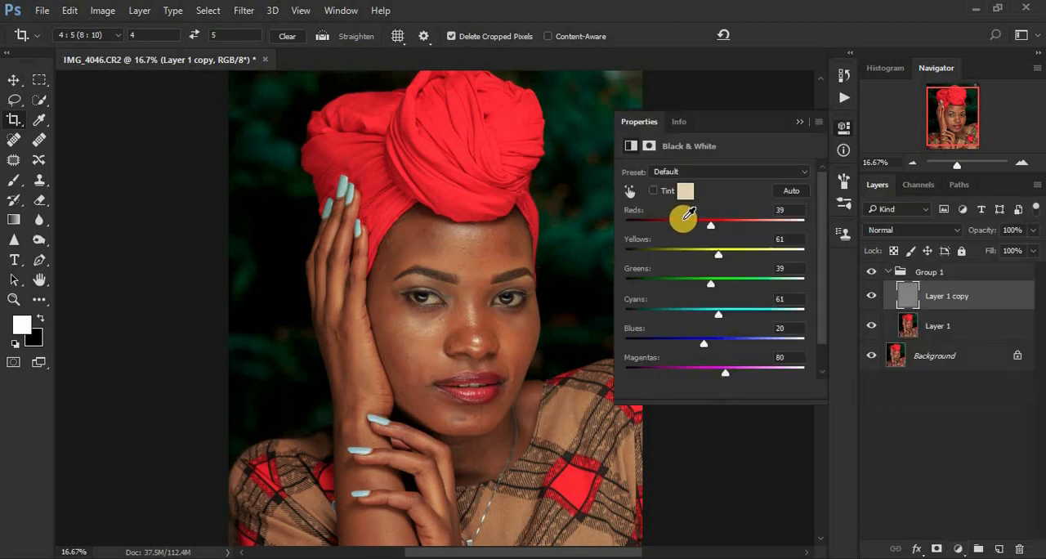
mouse_move(682, 221)
mouse_down()
mouse_move(662, 219)
mouse_move(679, 218)
mouse_up()
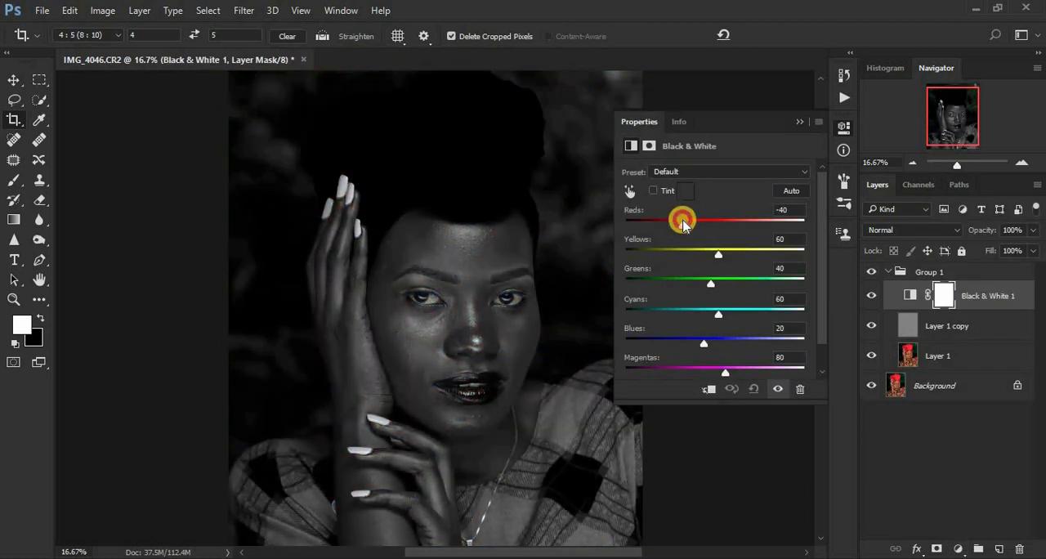
click(797, 121)
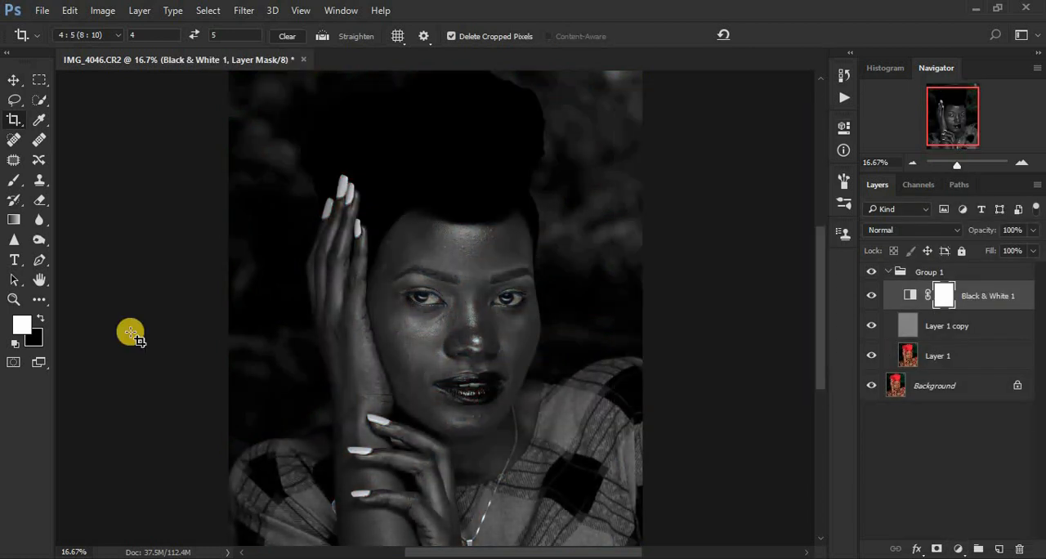
Blend the uneven forehead skin on Layer 1 using the Mixer Brush at size 175.
click(41, 299)
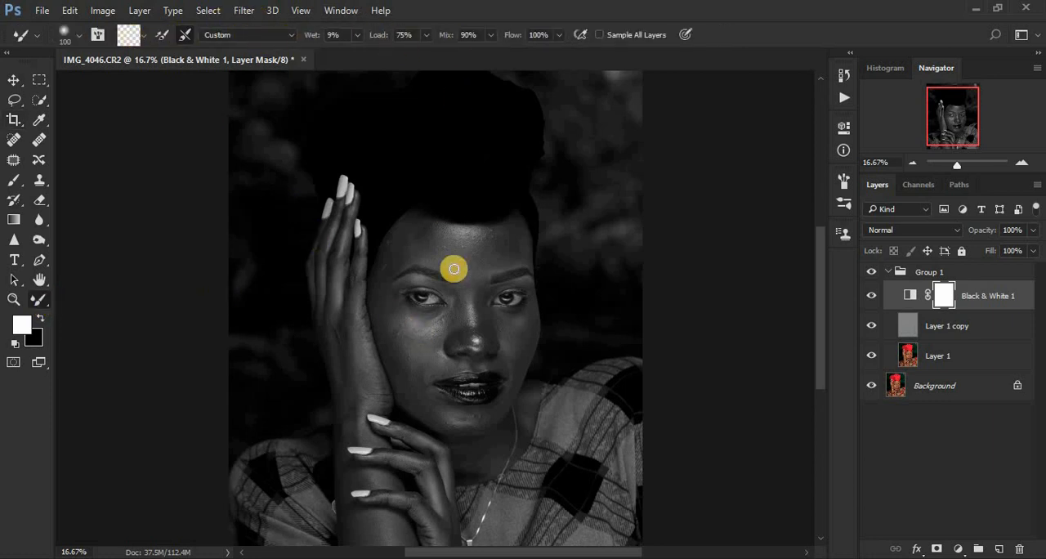
key(ctrl+plus)
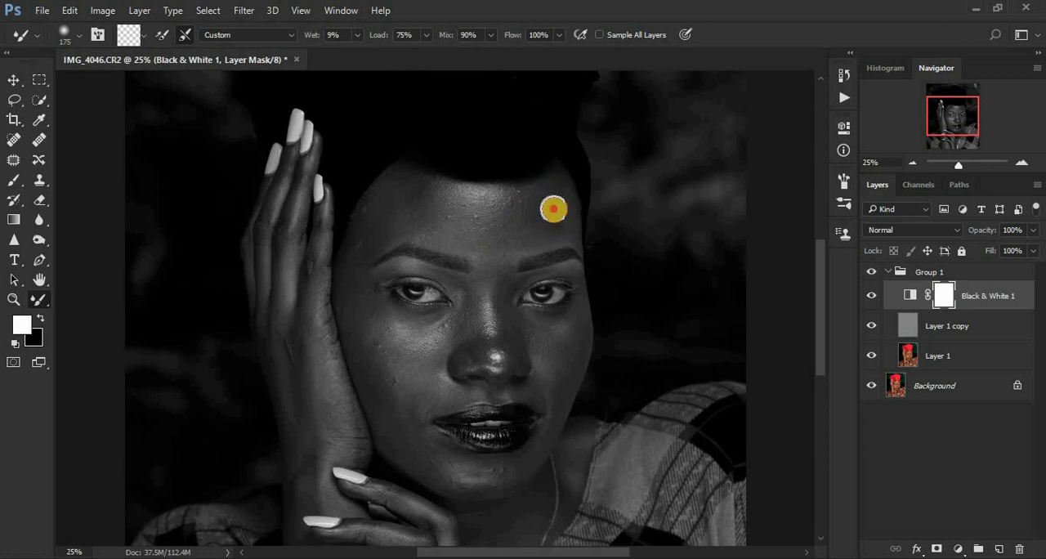
drag(554, 209, 543, 224)
click(518, 200)
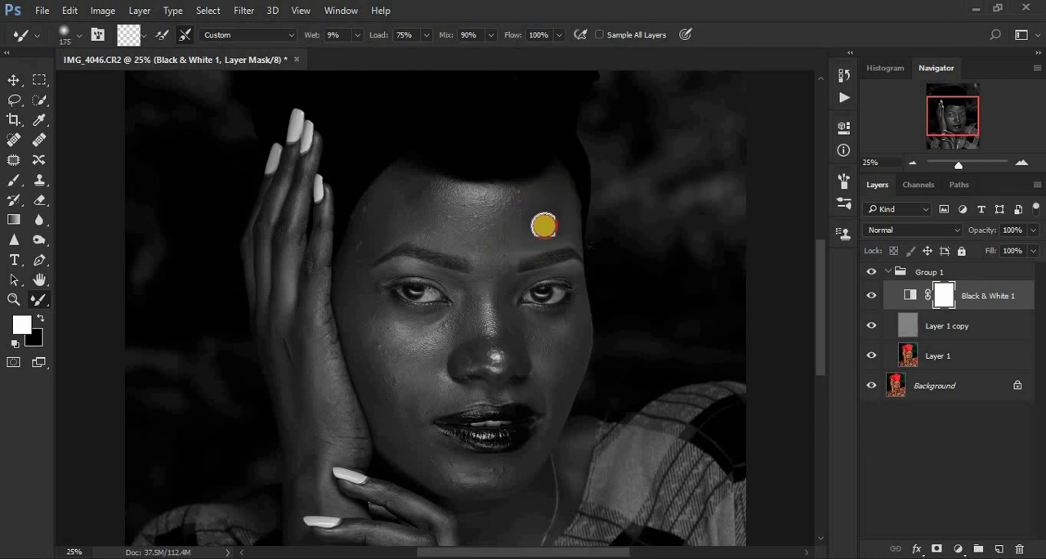
click(969, 365)
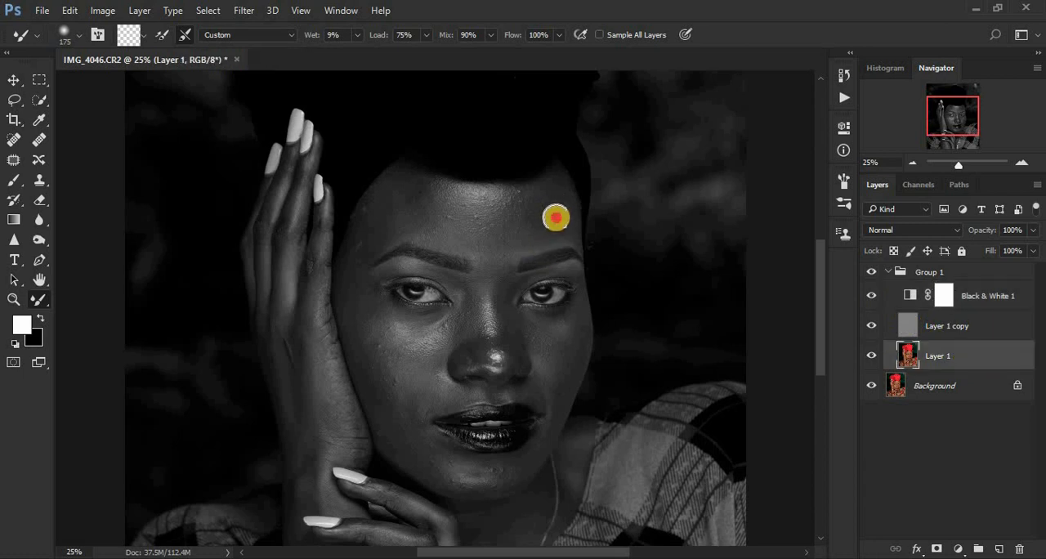
mouse_move(555, 215)
mouse_down()
mouse_move(540, 191)
mouse_move(531, 234)
mouse_up()
click(482, 237)
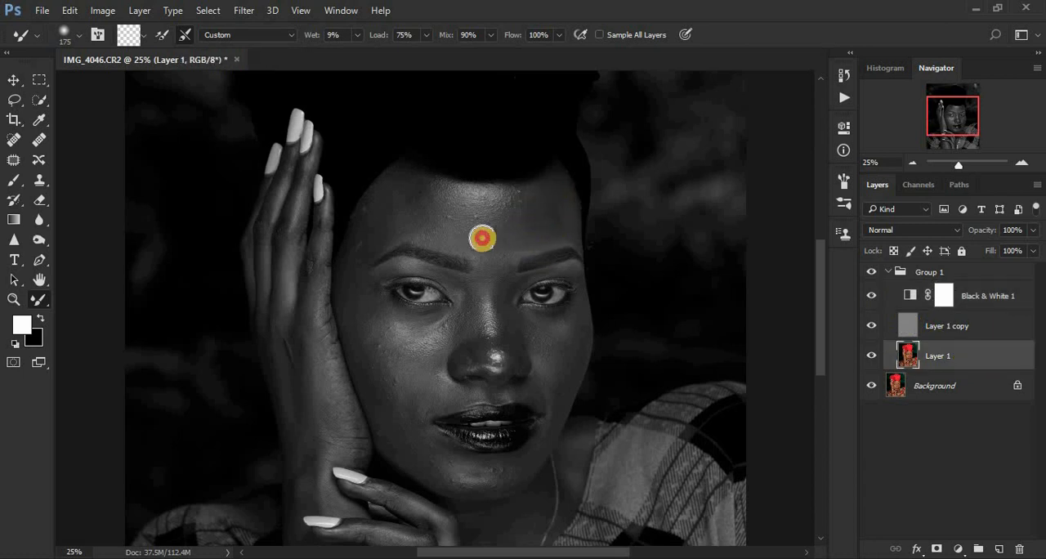
click(423, 211)
click(459, 202)
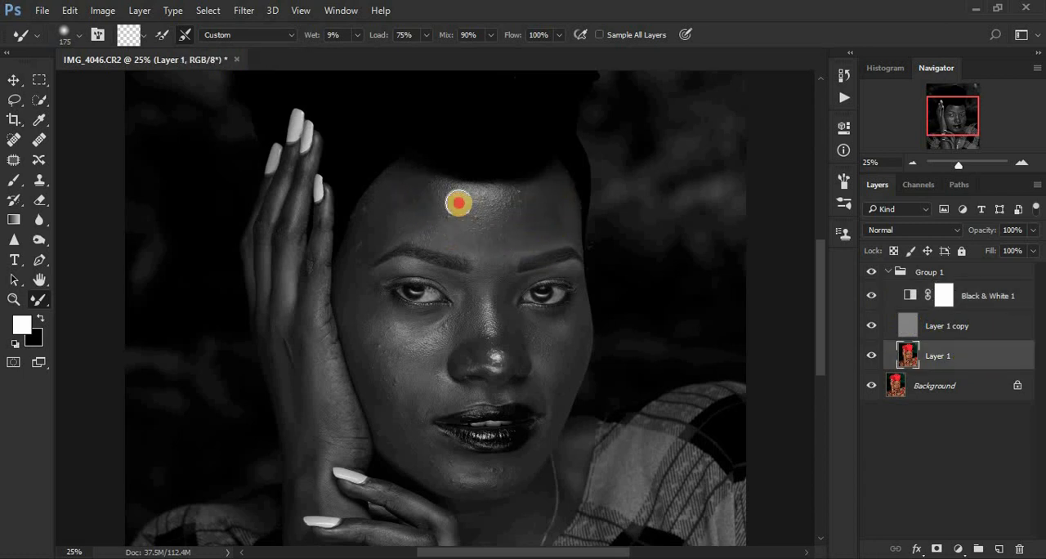
click(494, 203)
click(528, 199)
click(454, 217)
click(426, 214)
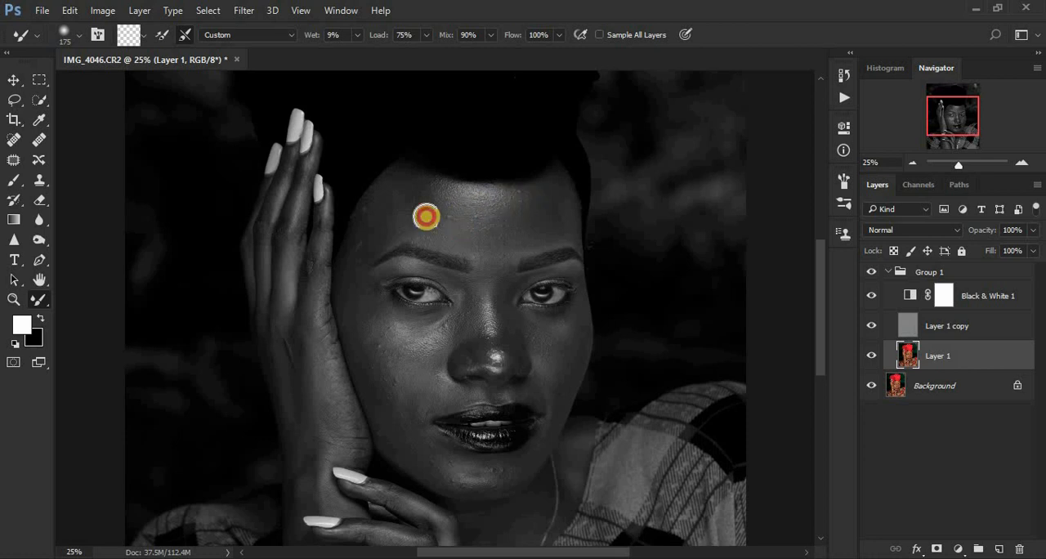
Smooth the temple and upper cheek beside the raised hand with the Mixer Brush, enlarging it to 250.
click(356, 271)
click(351, 259)
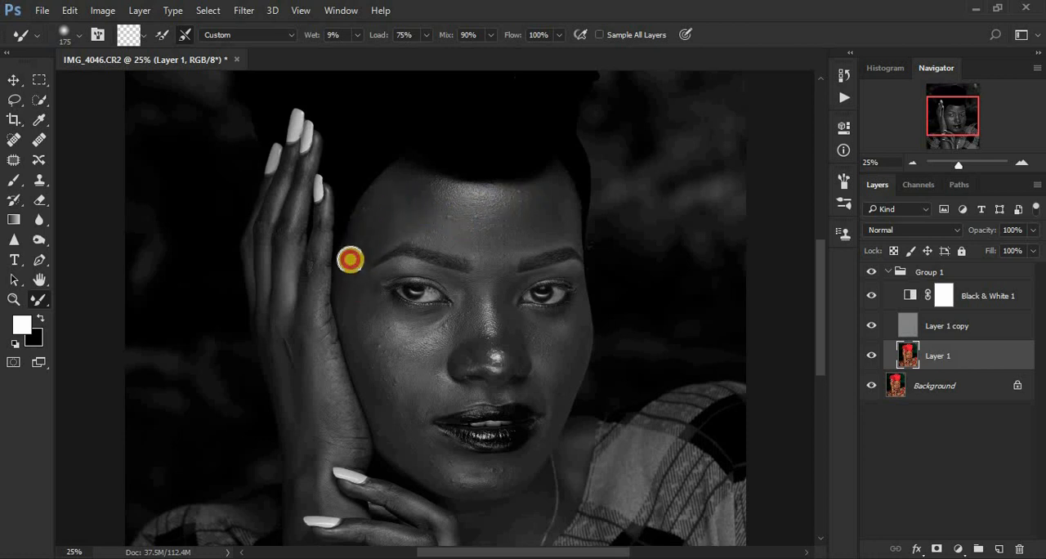
click(369, 338)
click(356, 329)
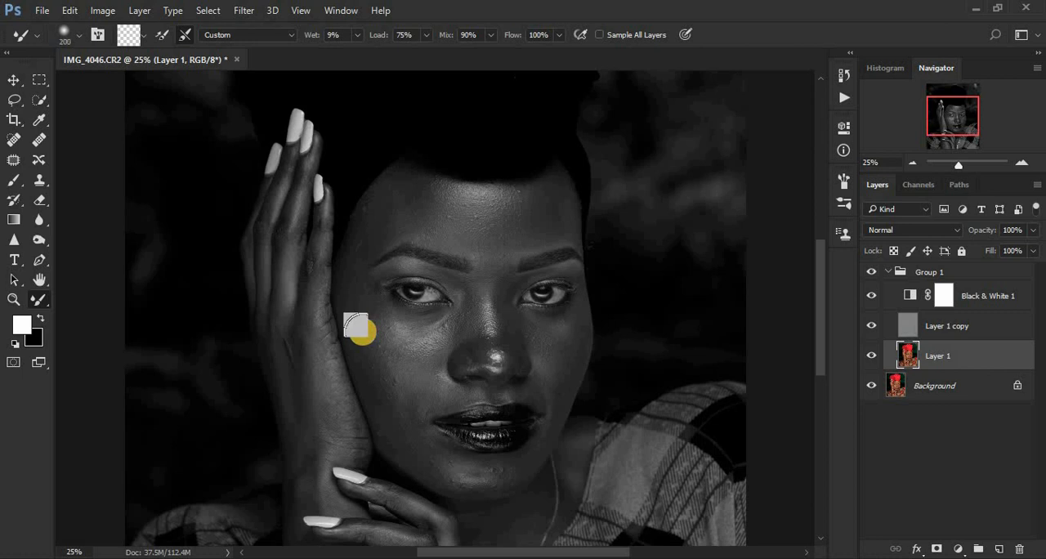
click(374, 355)
click(436, 346)
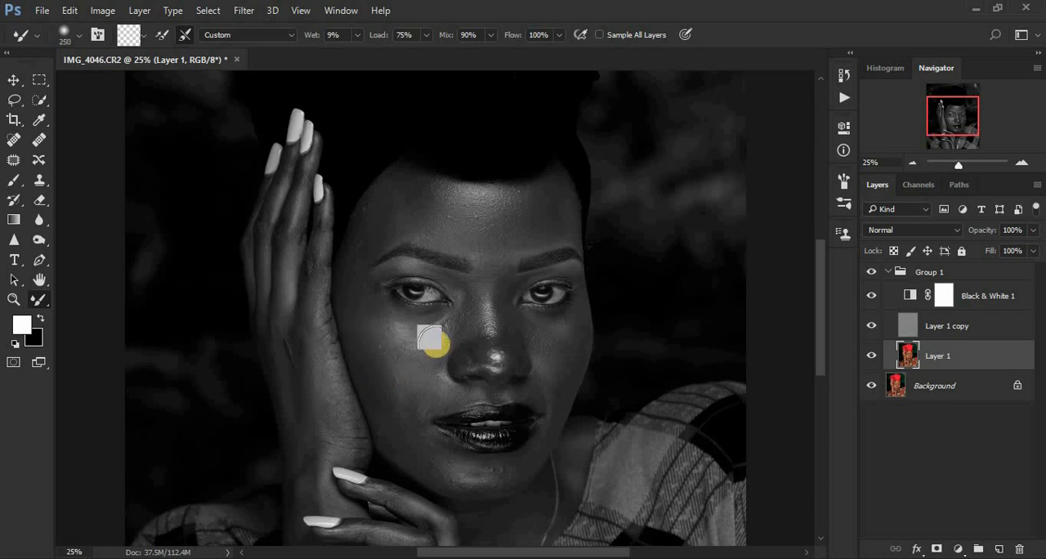
click(373, 332)
click(384, 314)
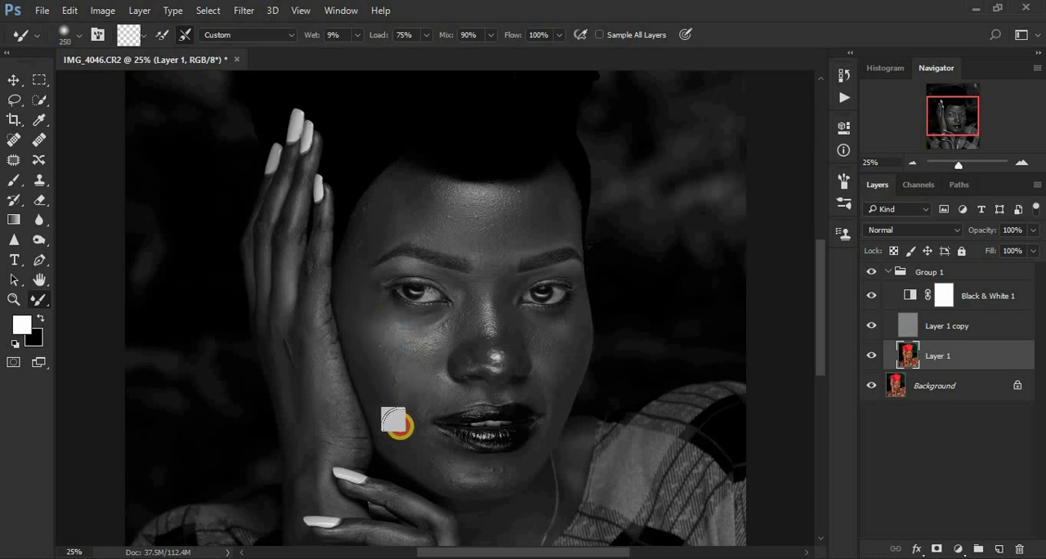
Blend the skin along the jawline, chin and mouth corner, reducing the Mixer Brush to 175 for the chin.
click(420, 451)
click(451, 471)
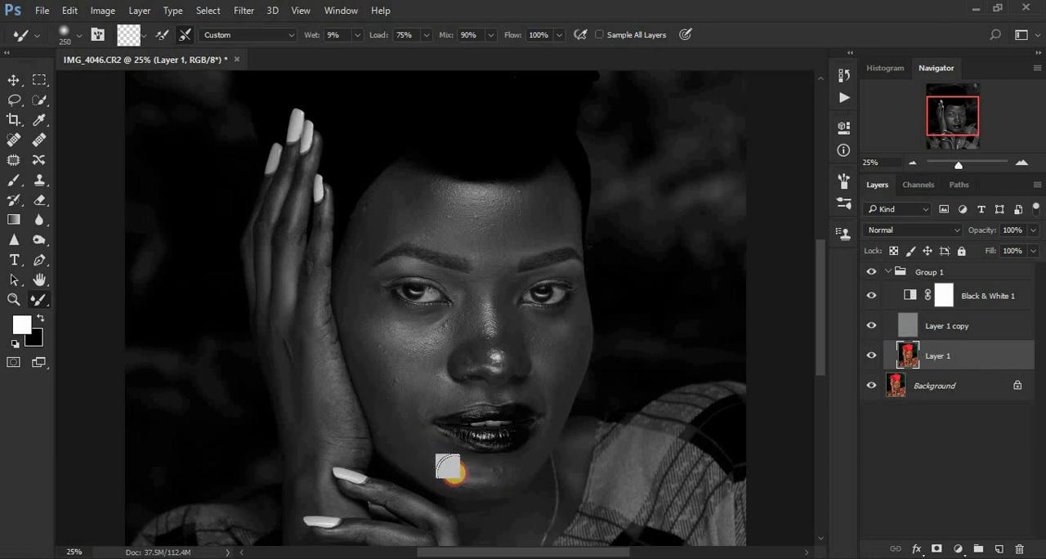
click(490, 478)
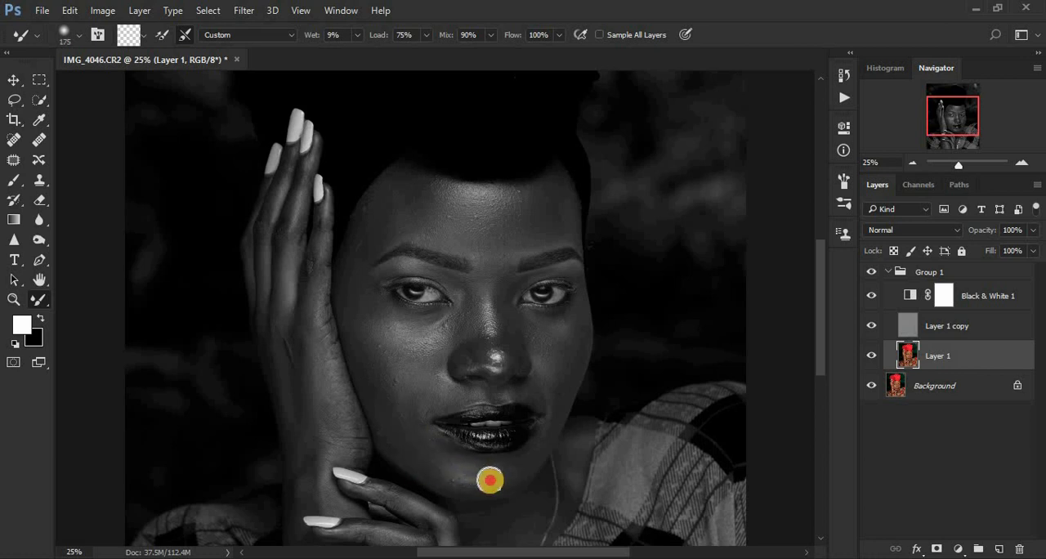
click(430, 438)
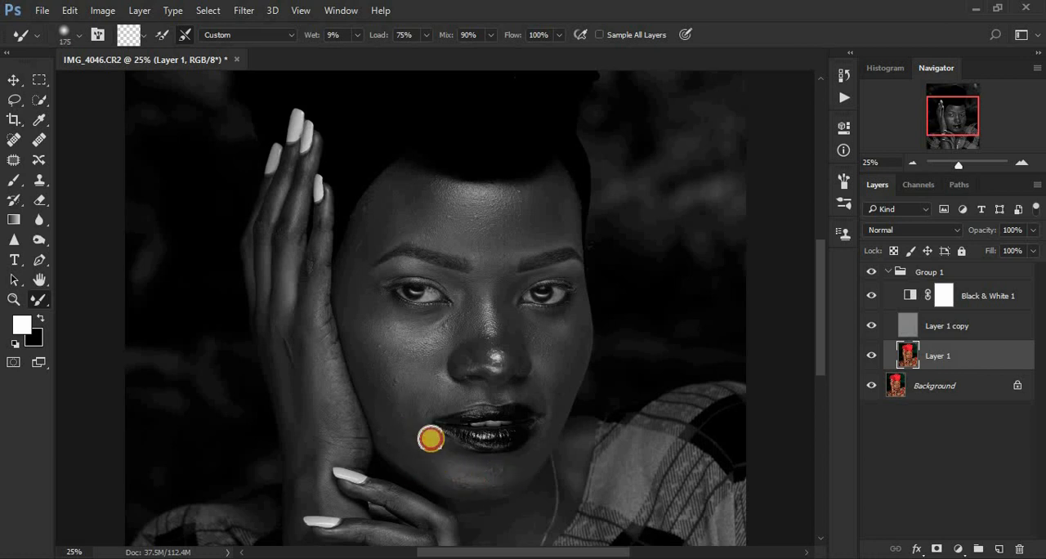
Even out the skin from beside the mouth and nose up to the temple with the 175-pixel Mixer Brush.
click(436, 398)
click(439, 366)
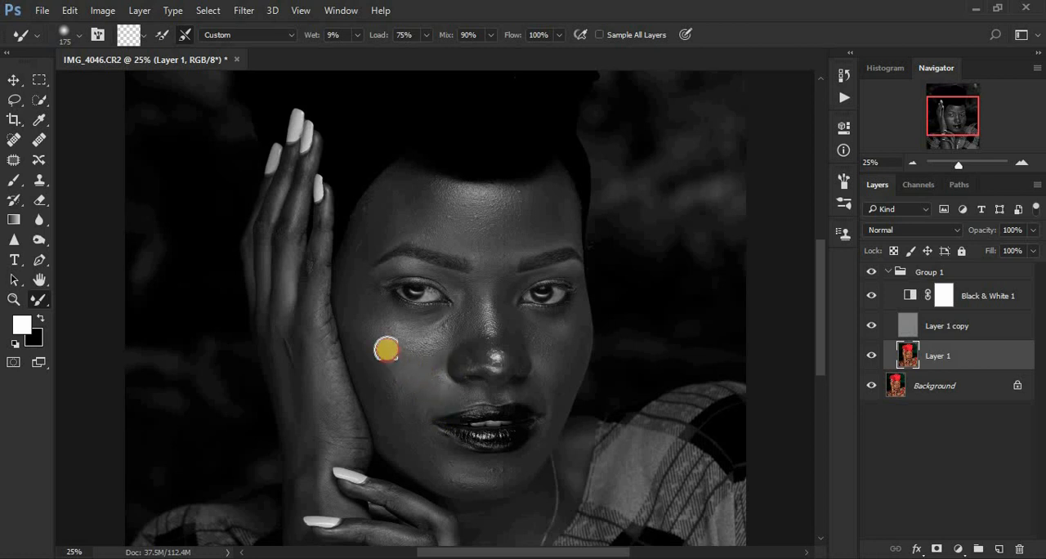
click(351, 278)
click(359, 265)
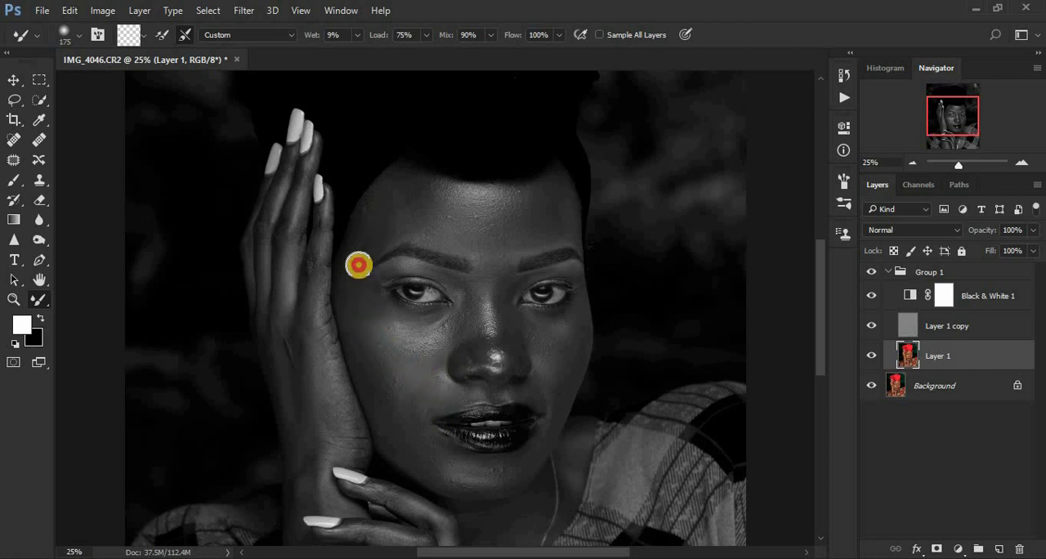
Smooth the area between the eyebrows and the nose bridge toward the far cheek, using a Mixer Brush size of 125.
click(483, 264)
key(bracketleft)
key(bracketleft)
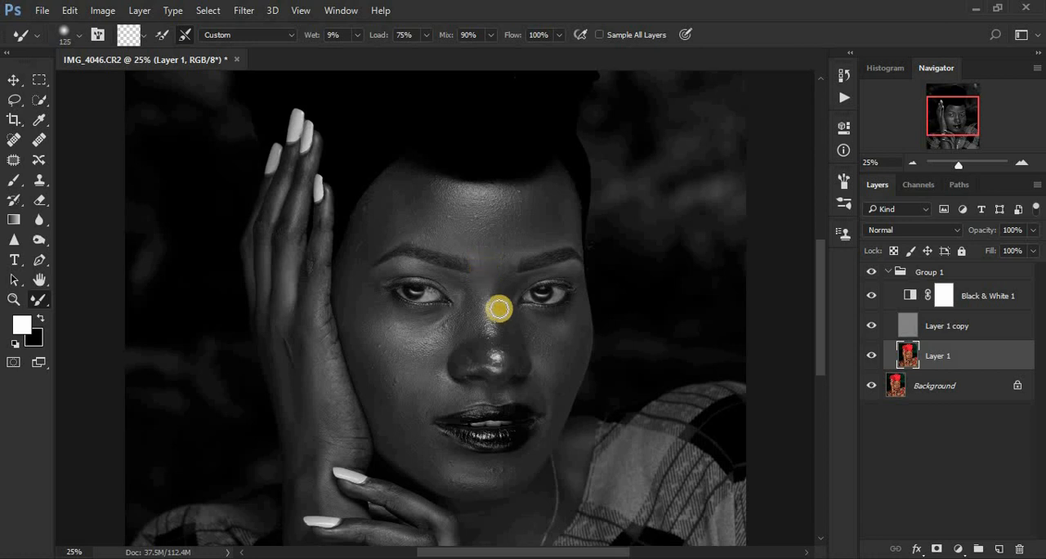
mouse_move(502, 293)
mouse_down()
mouse_move(515, 355)
mouse_move(567, 374)
mouse_move(569, 322)
mouse_move(564, 377)
mouse_move(544, 324)
mouse_move(535, 335)
mouse_move(552, 358)
mouse_up()
Enlarge the Mixer Brush to 200 and blend the far cheek, the jaw and the cheek next to the hand.
key(bracketright)
key(bracketright)
mouse_move(547, 421)
mouse_down()
mouse_move(555, 368)
mouse_move(554, 399)
mouse_up()
click(428, 465)
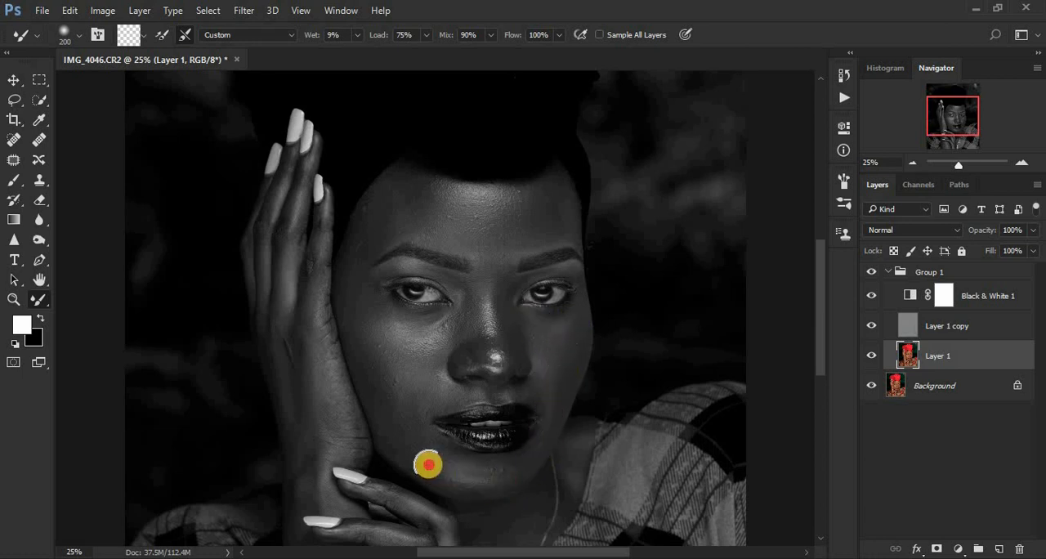
mouse_move(429, 455)
mouse_down()
mouse_move(409, 417)
mouse_move(412, 390)
mouse_move(376, 374)
mouse_move(348, 306)
mouse_move(335, 327)
mouse_up()
Smooth the back, fingers and wrist of the raised hand, reducing the Mixer Brush to 150 for the fingers.
click(299, 378)
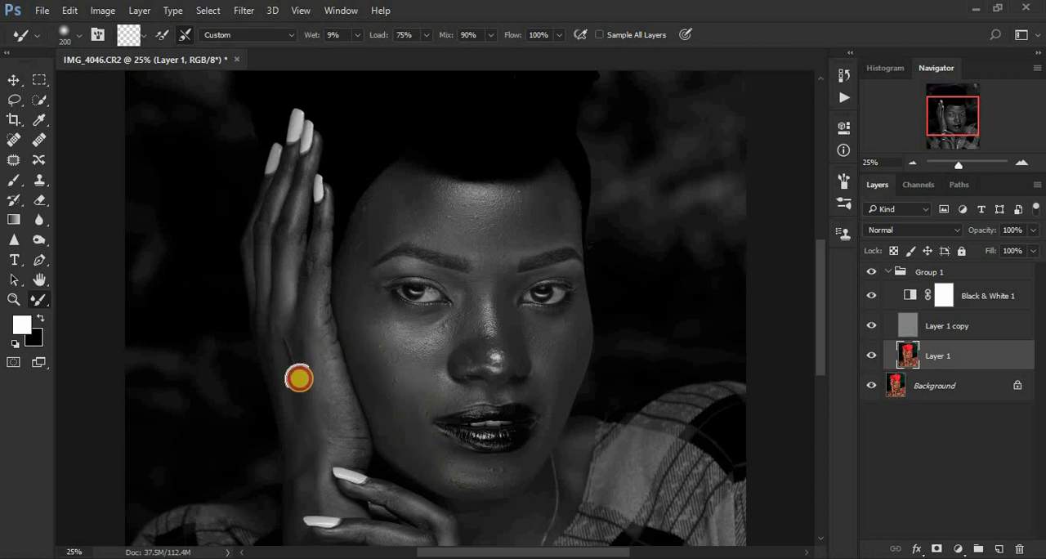
mouse_move(299, 378)
mouse_down()
mouse_move(273, 316)
mouse_move(288, 233)
mouse_move(305, 267)
mouse_move(312, 253)
mouse_move(320, 287)
mouse_move(318, 228)
mouse_move(300, 200)
mouse_move(292, 253)
mouse_up()
key(bracketleft)
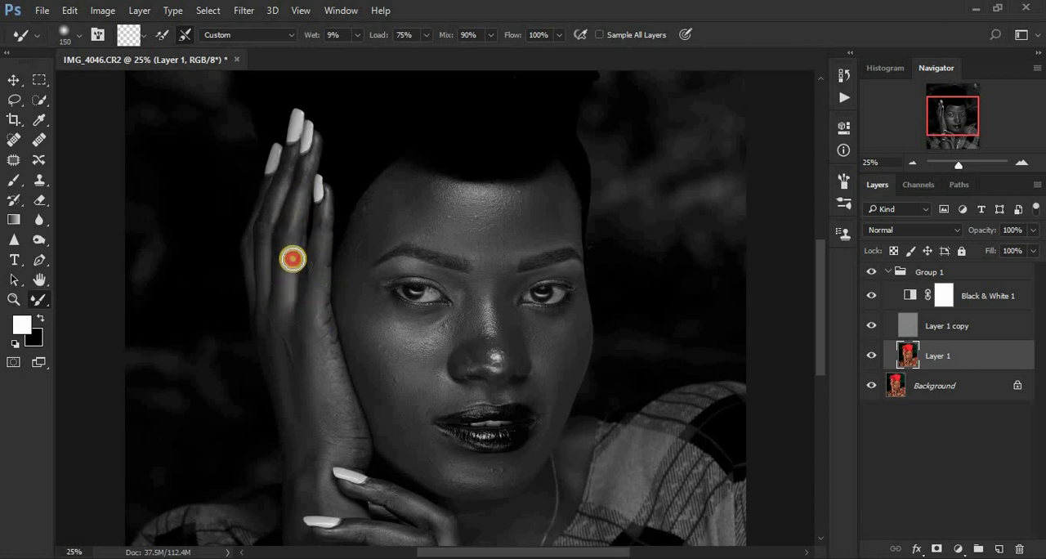
mouse_move(275, 183)
mouse_down()
mouse_move(264, 262)
mouse_move(250, 259)
mouse_up()
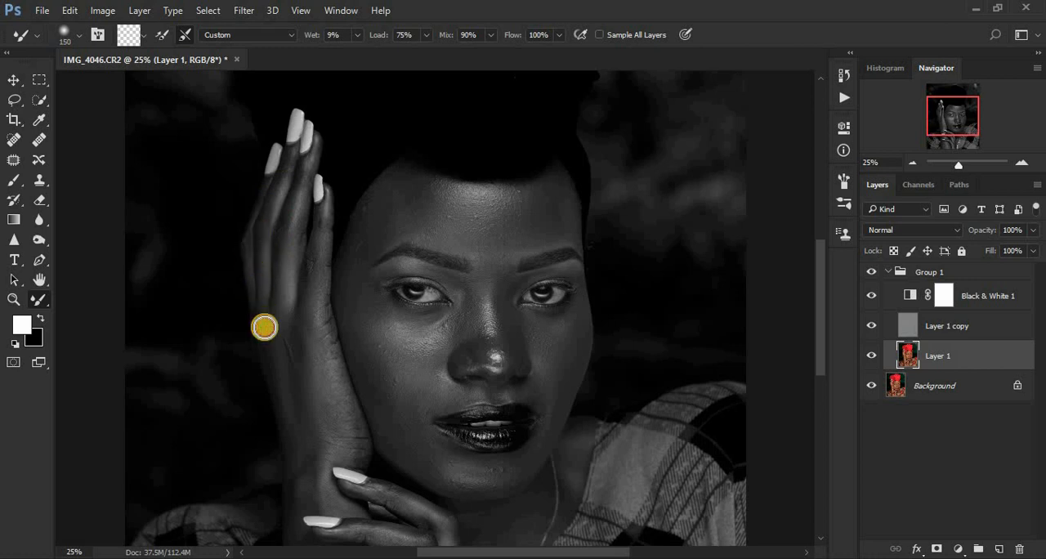
mouse_move(274, 343)
mouse_down()
mouse_move(298, 401)
mouse_move(325, 401)
mouse_move(301, 449)
mouse_move(339, 454)
mouse_up()
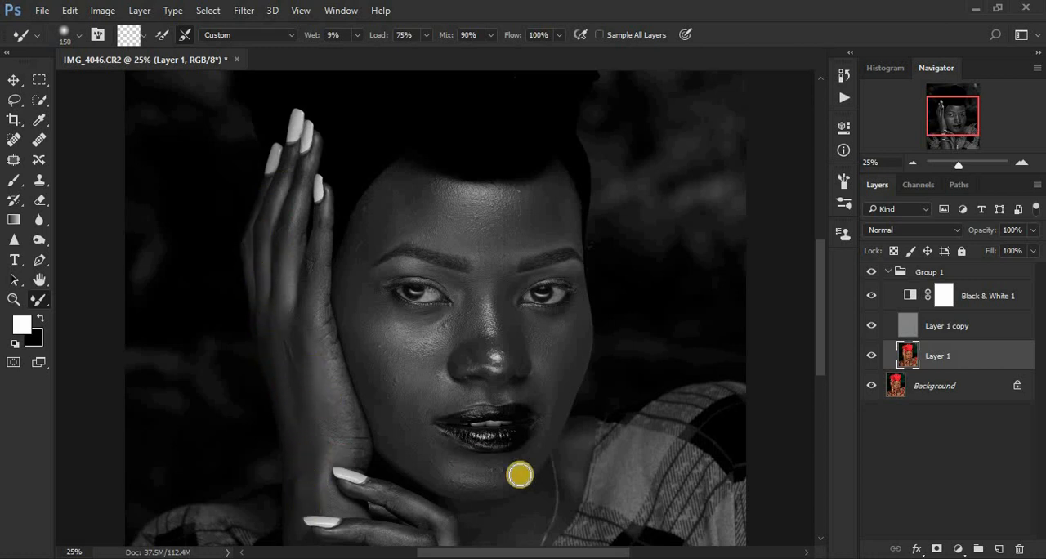
Refine the hand-side cheek, the nose and the skin above the eyebrows with the 150-pixel Mixer Brush.
drag(411, 417, 411, 398)
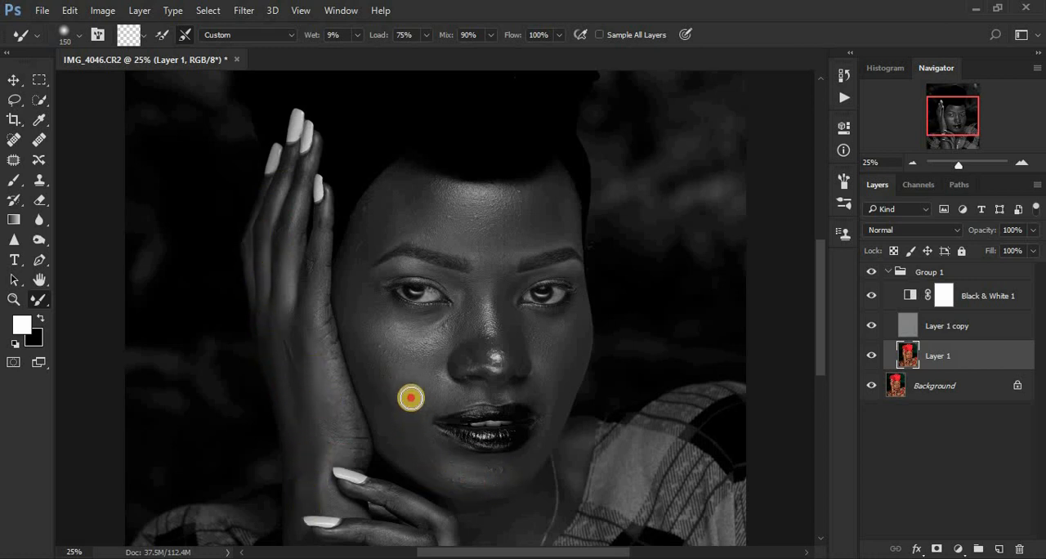
click(352, 335)
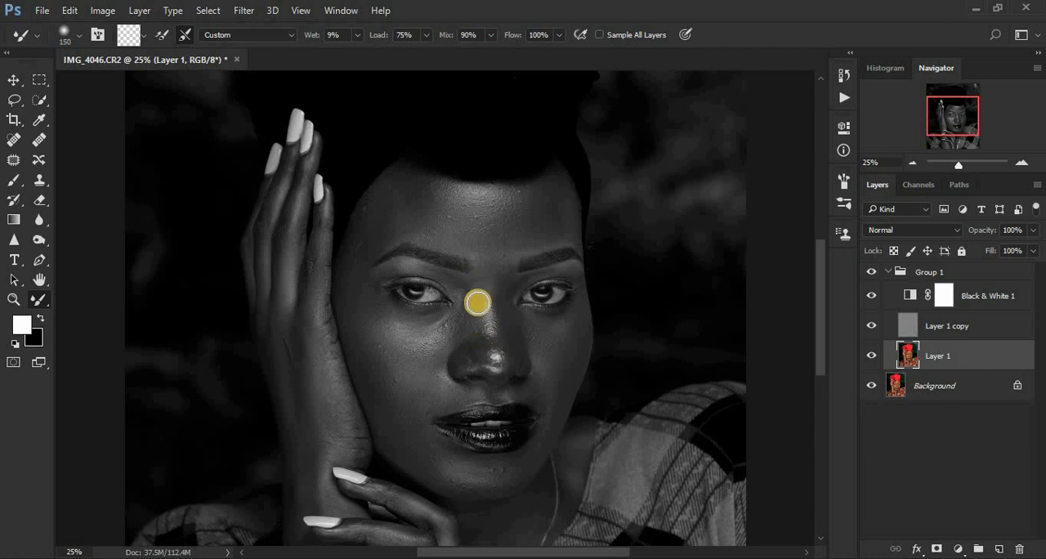
click(479, 339)
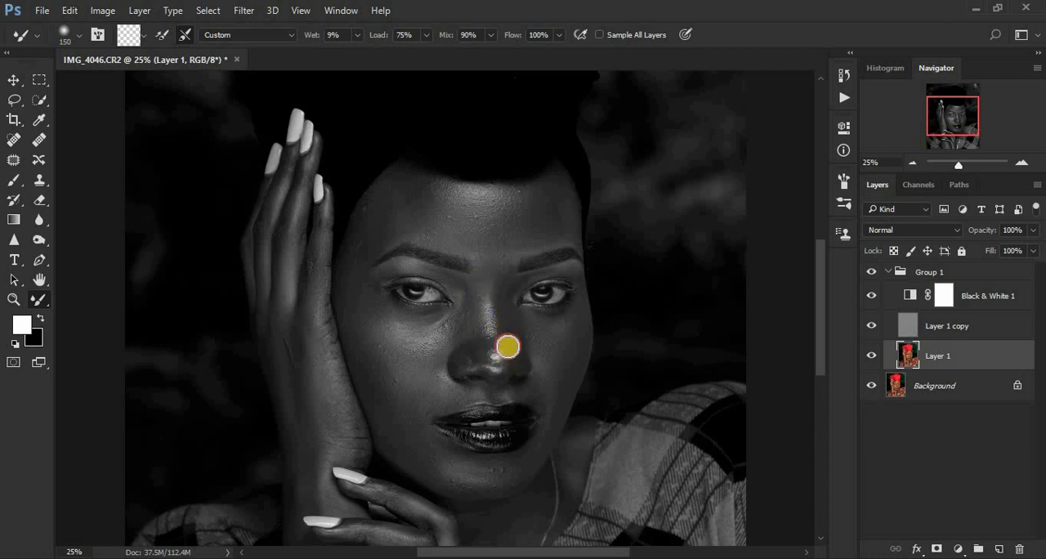
mouse_move(490, 296)
mouse_down()
mouse_move(498, 358)
mouse_move(477, 354)
mouse_up()
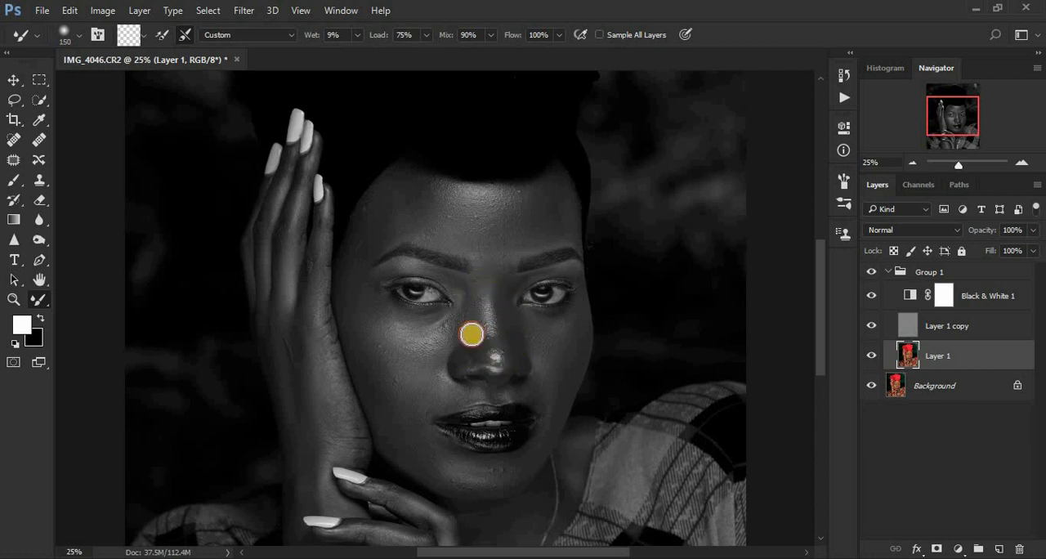
drag(492, 258, 490, 278)
mouse_move(474, 241)
mouse_down()
mouse_move(531, 237)
mouse_move(560, 250)
mouse_up()
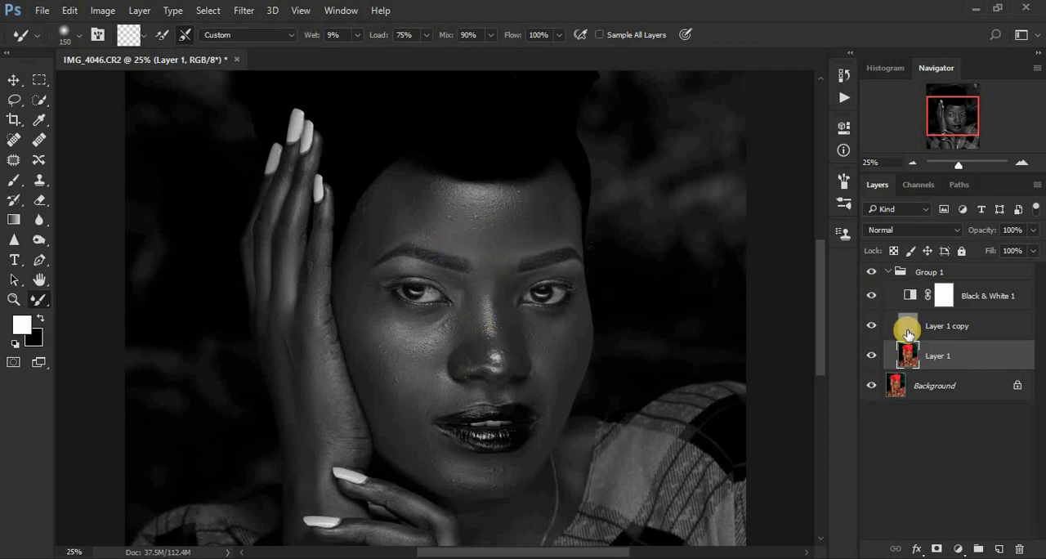
Smooth the forearm with the Mixer Brush, then the back and fingers of the lower hand at a brush size of 175.
drag(822, 304, 827, 370)
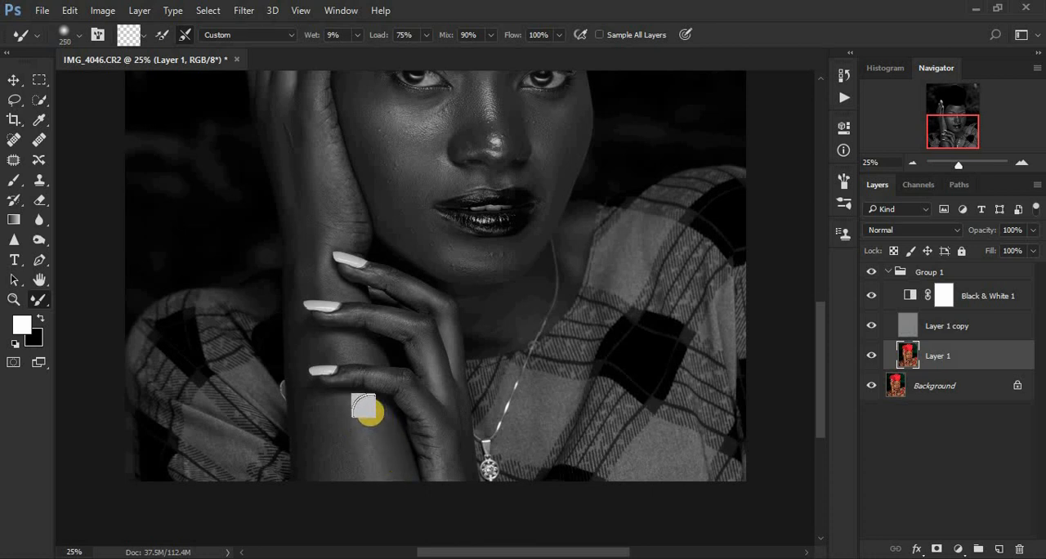
mouse_move(316, 422)
mouse_down()
mouse_move(344, 461)
mouse_move(376, 462)
mouse_move(373, 419)
mouse_up()
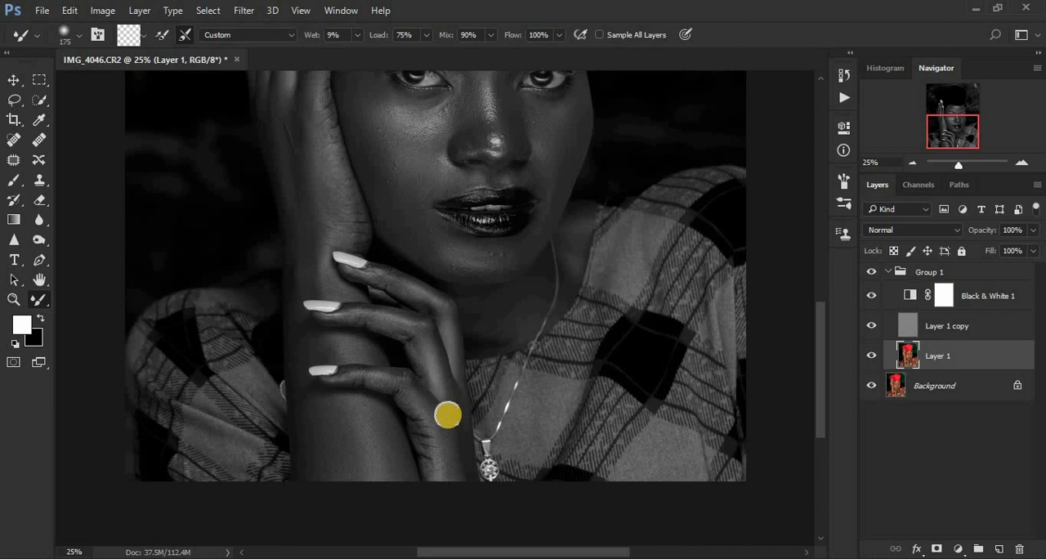
mouse_move(420, 358)
mouse_down()
mouse_move(438, 379)
mouse_move(421, 343)
mouse_up()
mouse_move(348, 315)
mouse_down()
mouse_move(435, 298)
mouse_move(390, 286)
mouse_move(480, 314)
mouse_move(494, 341)
mouse_move(502, 308)
mouse_up()
mouse_move(292, 228)
mouse_down()
mouse_move(302, 246)
mouse_move(294, 379)
mouse_up()
mouse_move(310, 456)
mouse_down()
mouse_move(303, 465)
mouse_move(303, 439)
mouse_up()
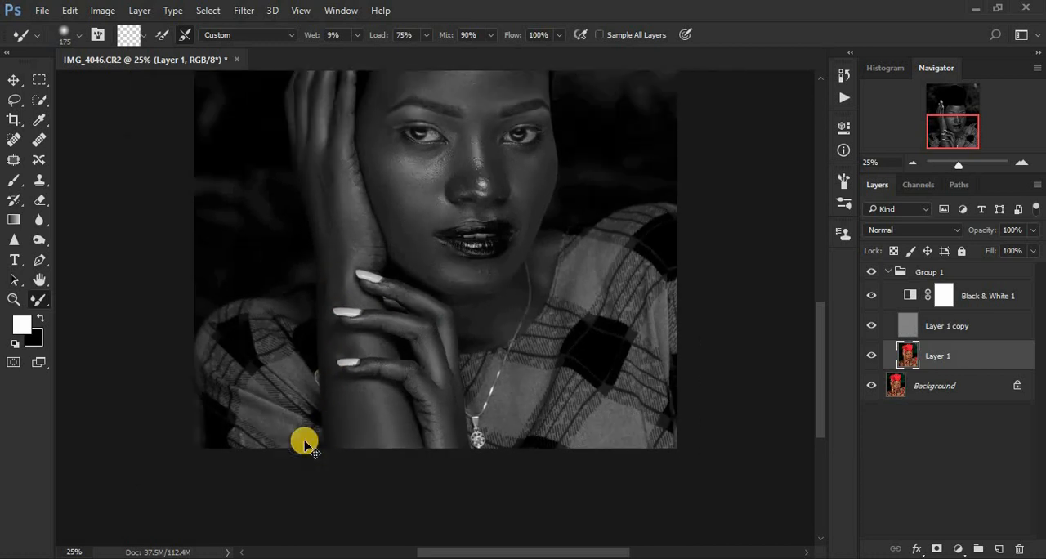
Toggle Group 1 off and on to compare the smoothing, and delete the Black & White 1 adjustment layer.
key(ctrl+minus)
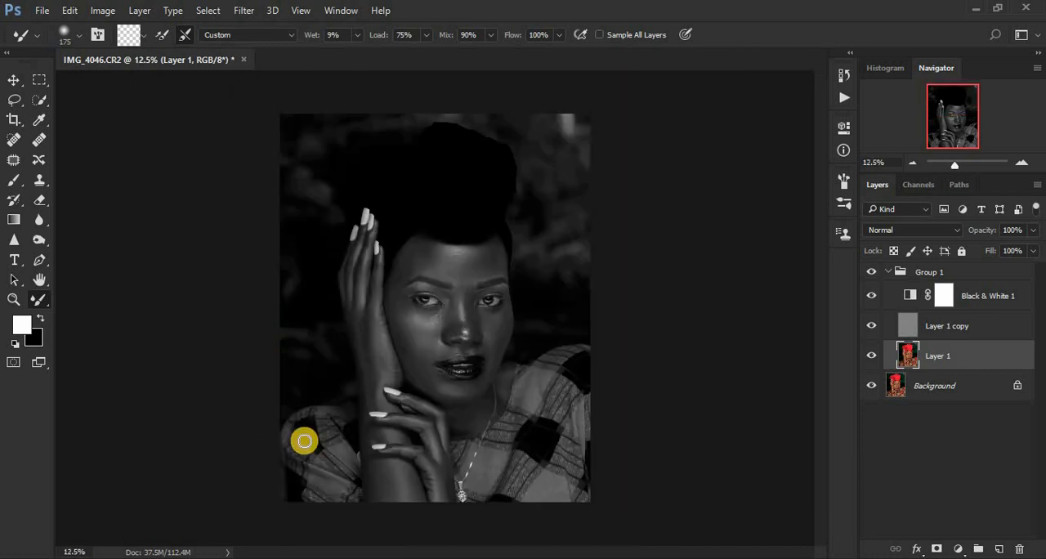
click(873, 295)
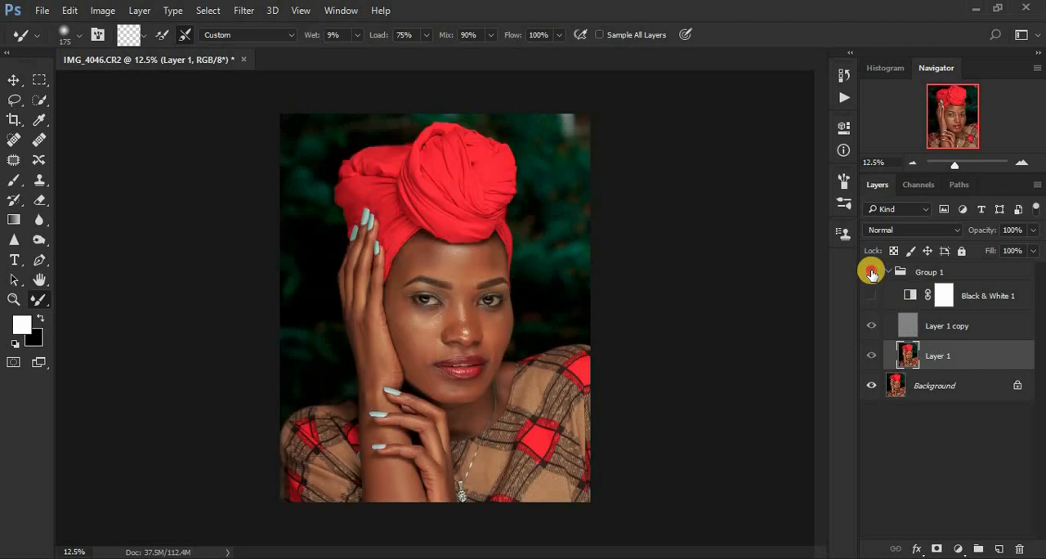
click(872, 273)
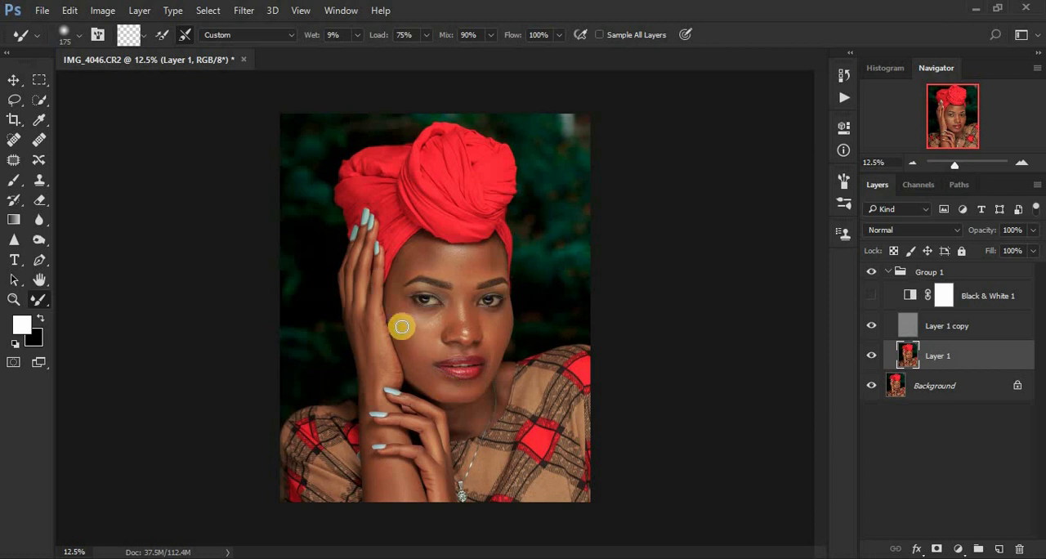
drag(998, 310, 1019, 548)
Outline the forehead down to the brows and between them with the Lasso tool on Layer 1.
click(13, 102)
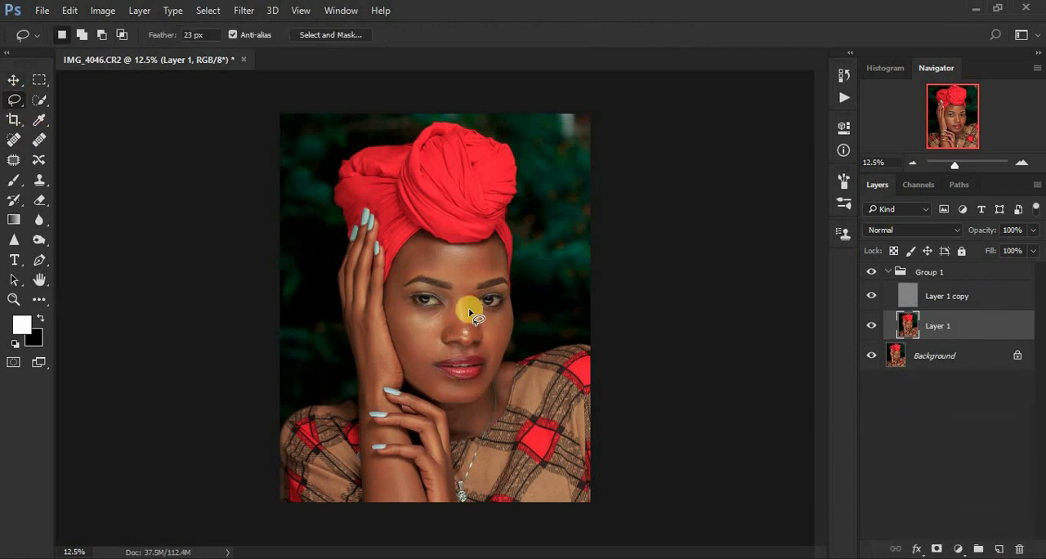
scroll(471, 315, up, 3)
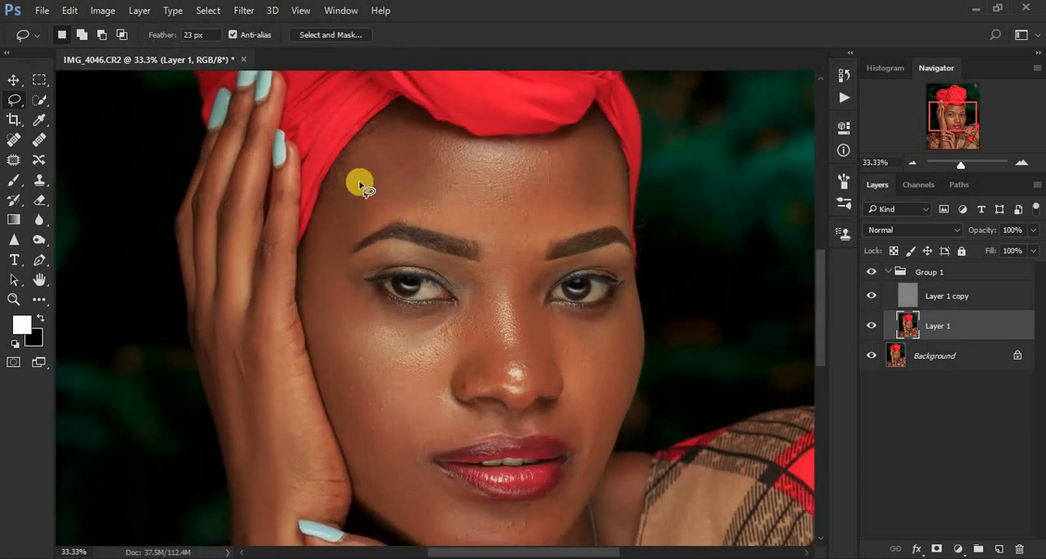
mouse_move(355, 142)
mouse_down()
mouse_move(385, 127)
mouse_move(451, 141)
mouse_up()
mouse_move(602, 140)
mouse_down()
mouse_move(620, 219)
mouse_move(497, 279)
mouse_up()
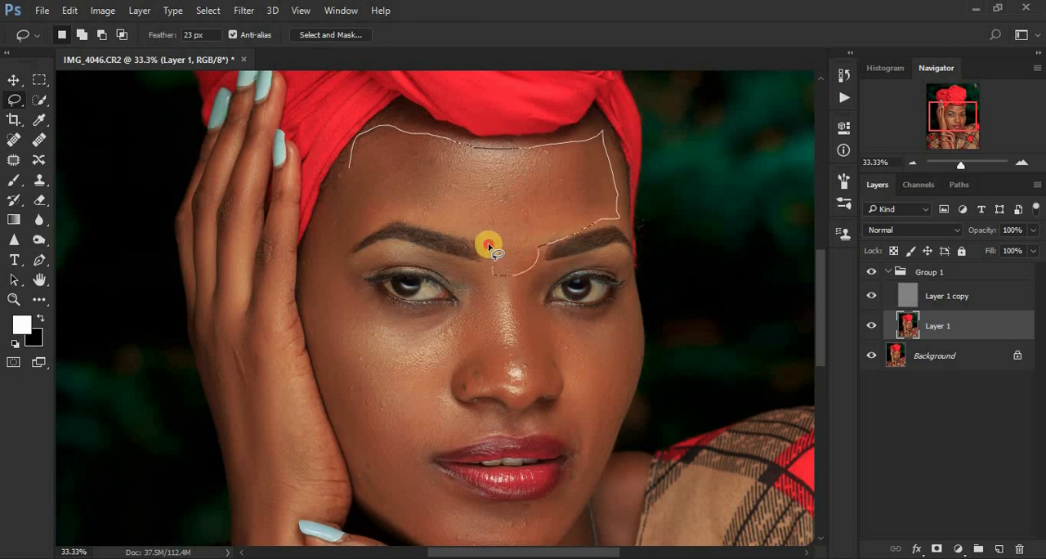
mouse_move(472, 236)
mouse_down()
mouse_move(399, 221)
mouse_move(322, 255)
mouse_move(337, 192)
mouse_up()
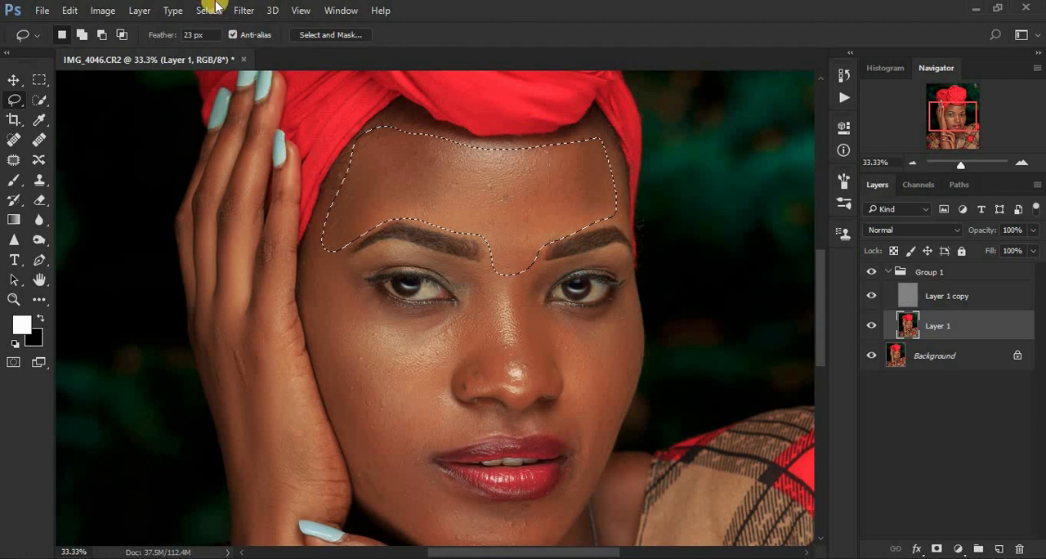
Apply a Gaussian Blur with a radius of 25 pixels to the forehead selection and deselect it.
click(243, 10)
mouse_move(343, 183)
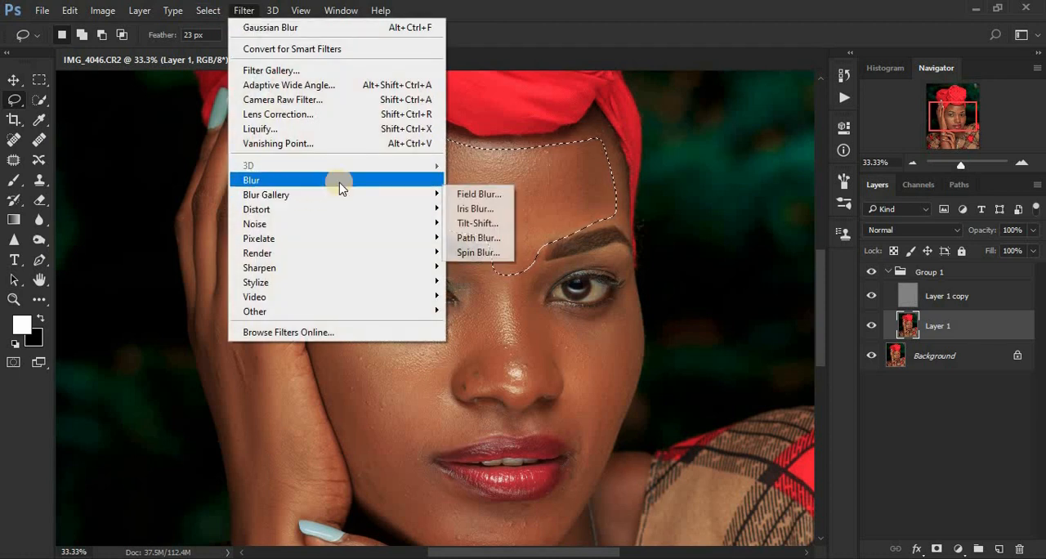
click(491, 238)
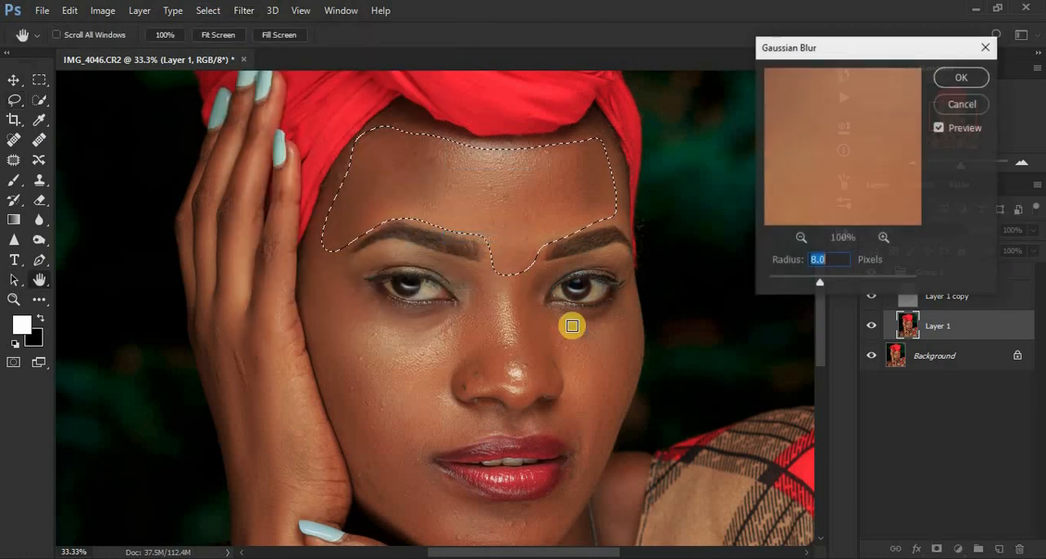
text(2)
text(3)
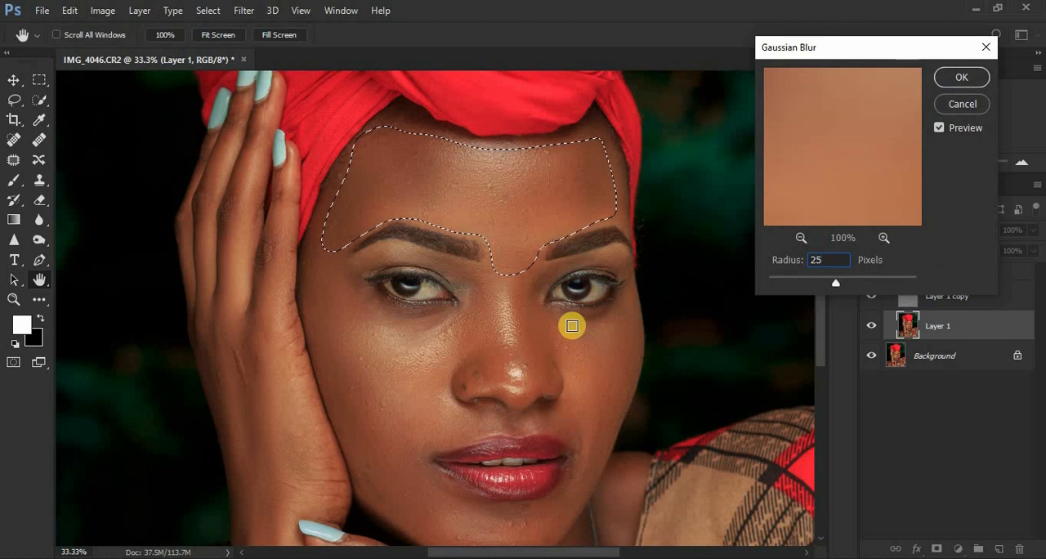
key(Return)
key(l)
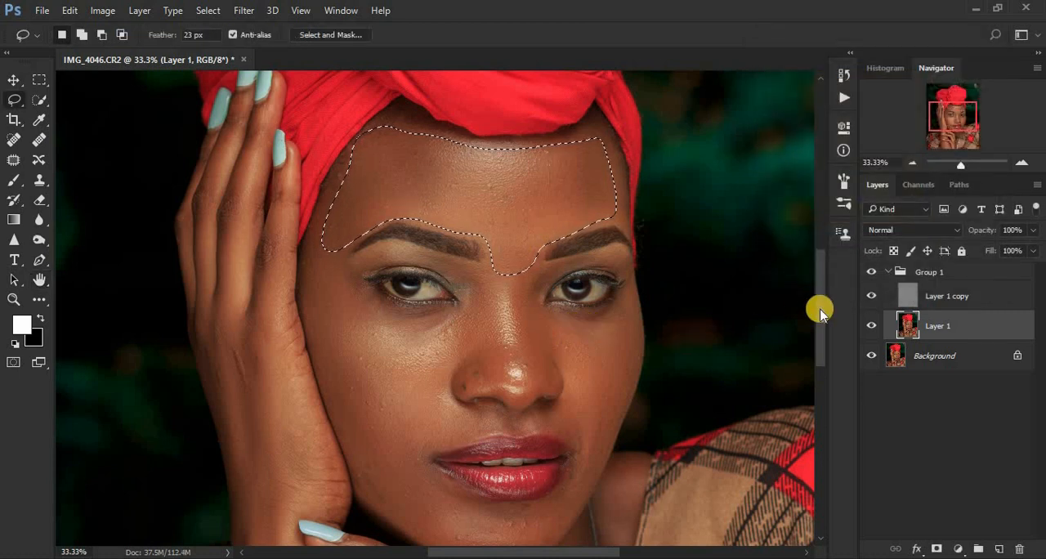
click(731, 295)
Lasso the cheek next to the raised hand, repeat the last Gaussian Blur on it and deselect.
drag(822, 321, 822, 332)
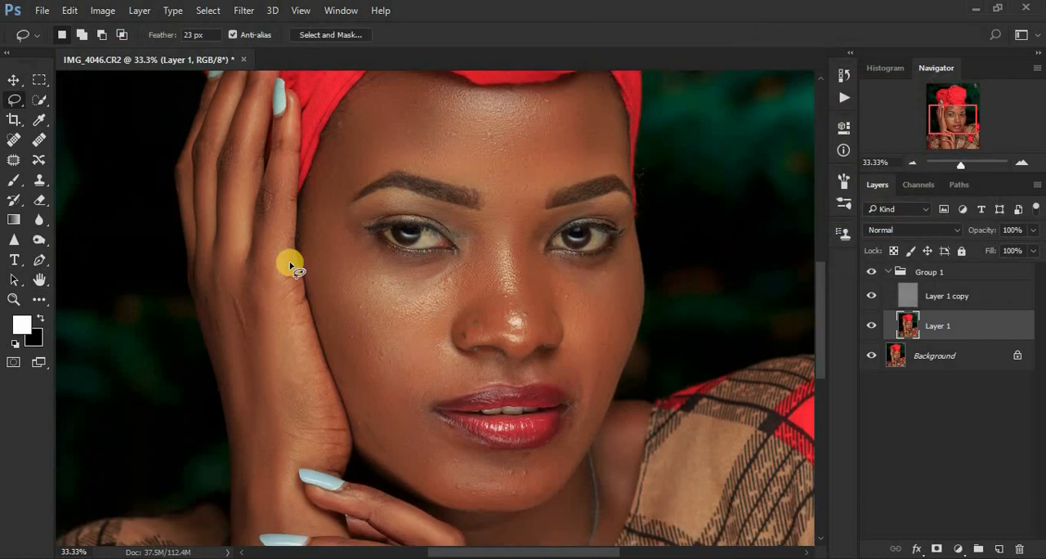
mouse_move(316, 203)
mouse_down()
mouse_move(310, 243)
mouse_move(328, 306)
mouse_move(378, 422)
mouse_move(409, 409)
mouse_move(422, 388)
mouse_move(464, 275)
mouse_move(381, 254)
mouse_move(324, 209)
mouse_up()
right_click(372, 325)
click(458, 496)
key(ctrl+d)
Lasso the far cheek below the eye, repeat the last Gaussian Blur on it and deselect.
drag(630, 242, 545, 260)
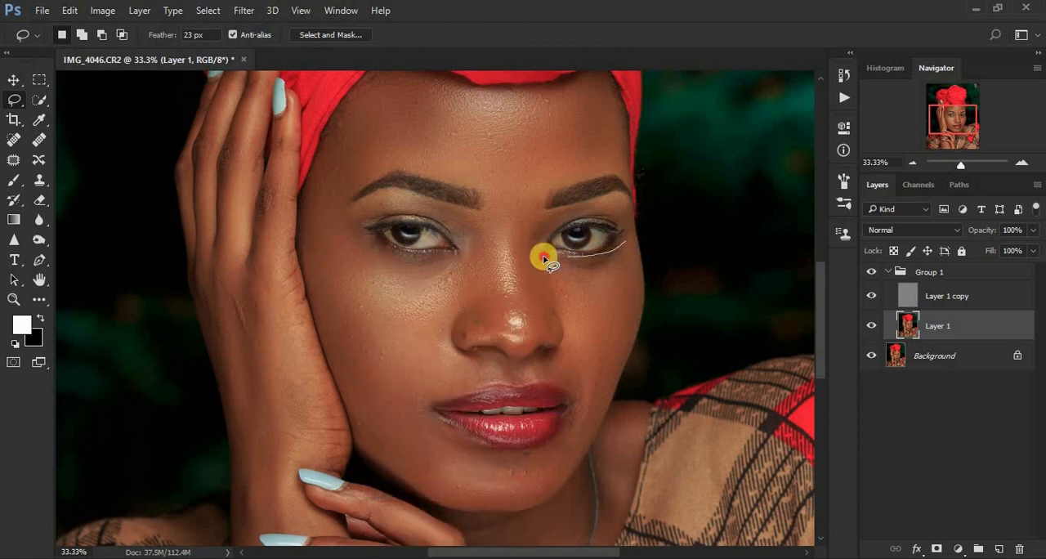
mouse_move(558, 304)
mouse_down()
mouse_move(584, 410)
mouse_move(616, 367)
mouse_move(635, 313)
mouse_move(610, 311)
mouse_up()
right_click(600, 299)
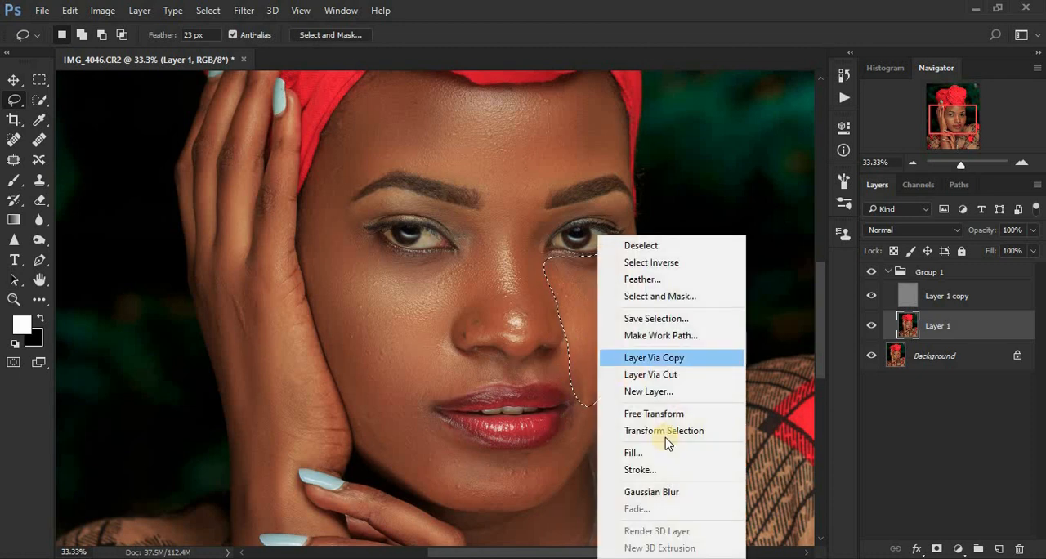
click(679, 493)
key(ctrl+d)
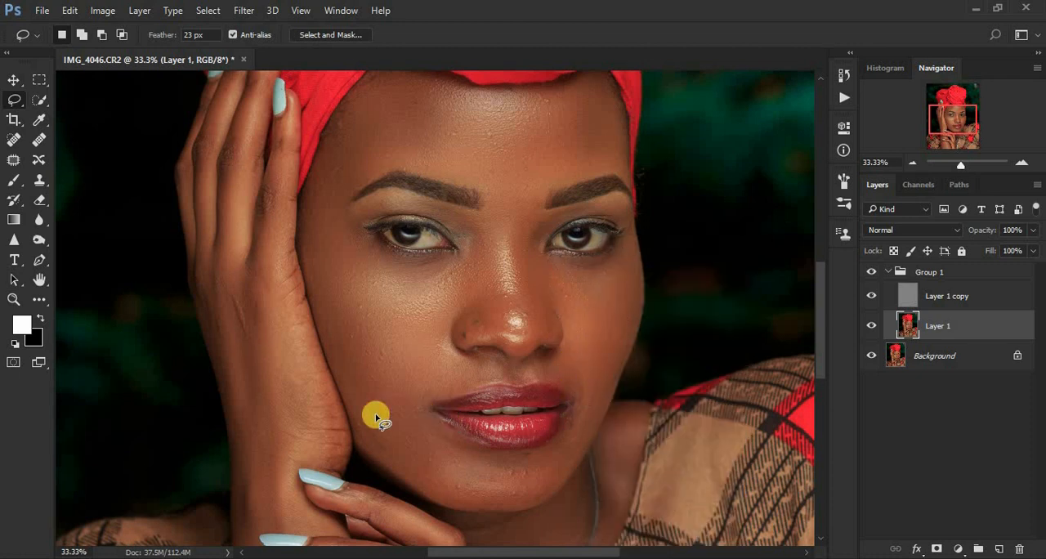
Lasso the chin and jaw, then the skin between nose and upper lip, repeating the last Gaussian Blur on each.
mouse_move(357, 419)
mouse_down()
mouse_move(406, 412)
mouse_move(477, 451)
mouse_move(528, 458)
mouse_move(553, 452)
mouse_move(579, 395)
mouse_move(587, 417)
mouse_move(523, 495)
mouse_move(577, 437)
mouse_move(551, 490)
mouse_move(504, 506)
mouse_move(439, 502)
mouse_move(358, 418)
mouse_up()
right_click(429, 452)
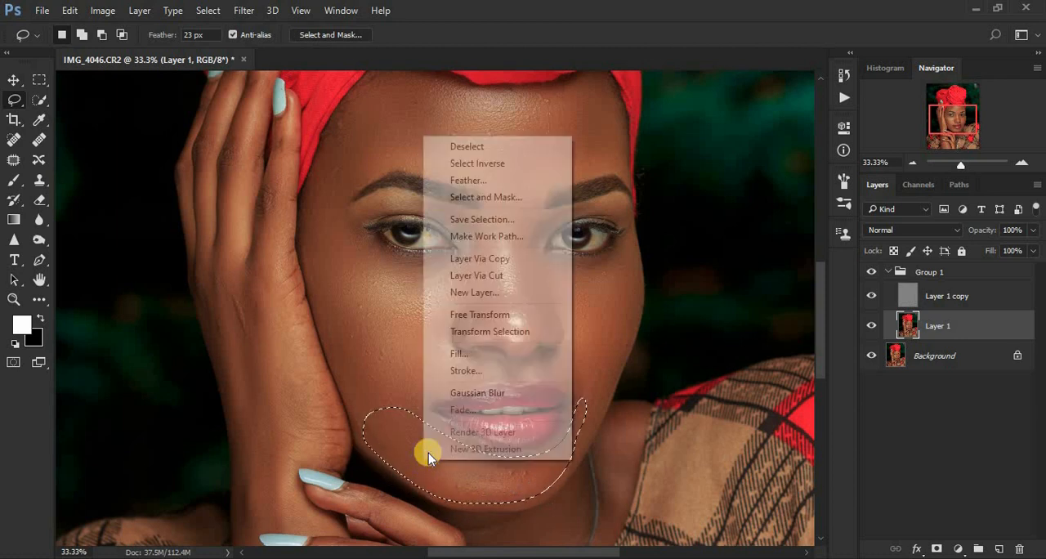
click(479, 393)
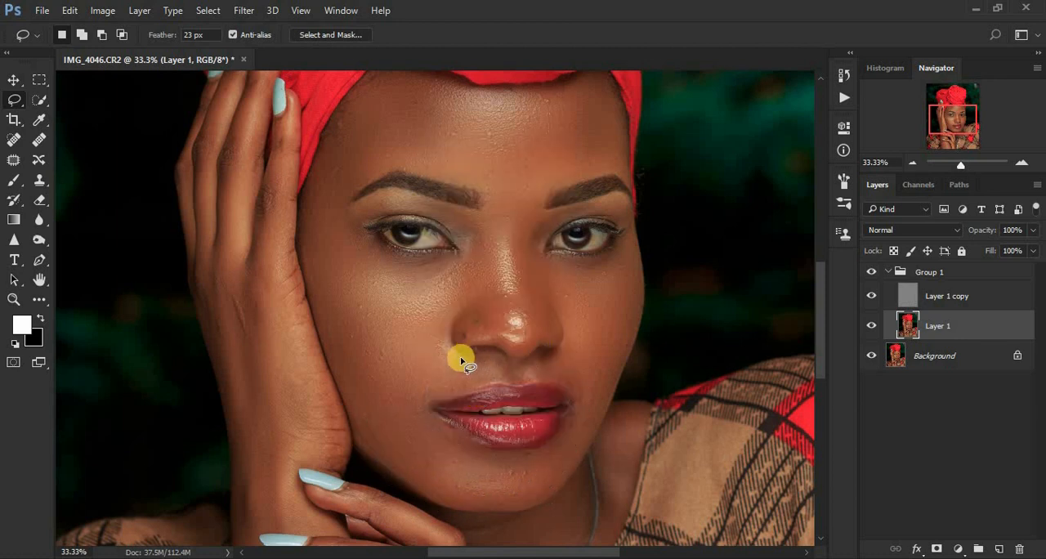
mouse_move(446, 349)
mouse_down()
mouse_move(570, 361)
mouse_move(581, 382)
mouse_move(488, 380)
mouse_move(428, 401)
mouse_move(410, 378)
mouse_up()
right_click(430, 381)
click(493, 308)
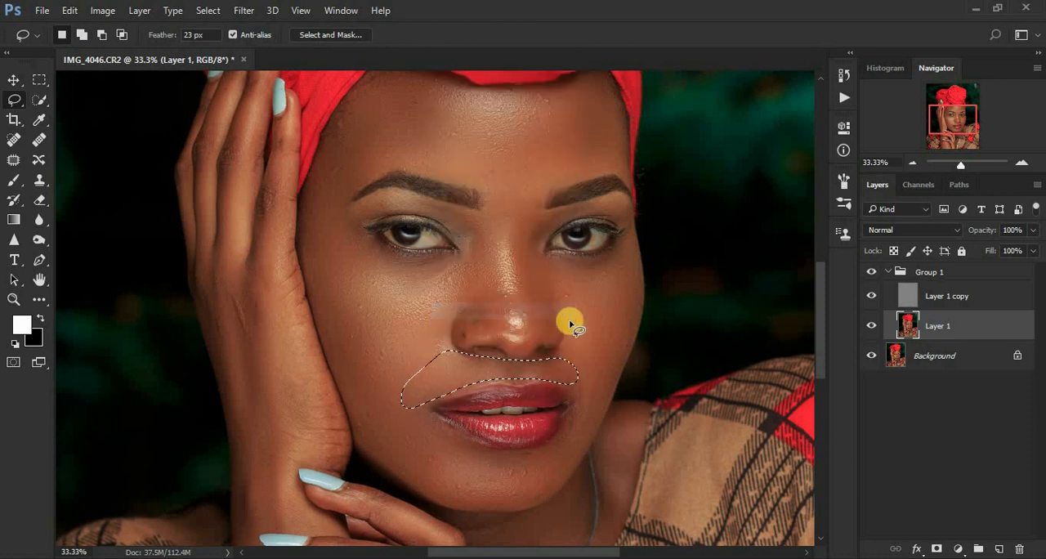
Repeat the last Gaussian Blur on Lasso selections along both sides of the nose, deselect, and toggle Group 1 to compare.
mouse_move(526, 211)
mouse_down()
mouse_move(526, 301)
mouse_move(541, 334)
mouse_move(551, 310)
mouse_move(570, 305)
mouse_move(540, 256)
mouse_move(530, 212)
mouse_up()
right_click(533, 255)
click(602, 494)
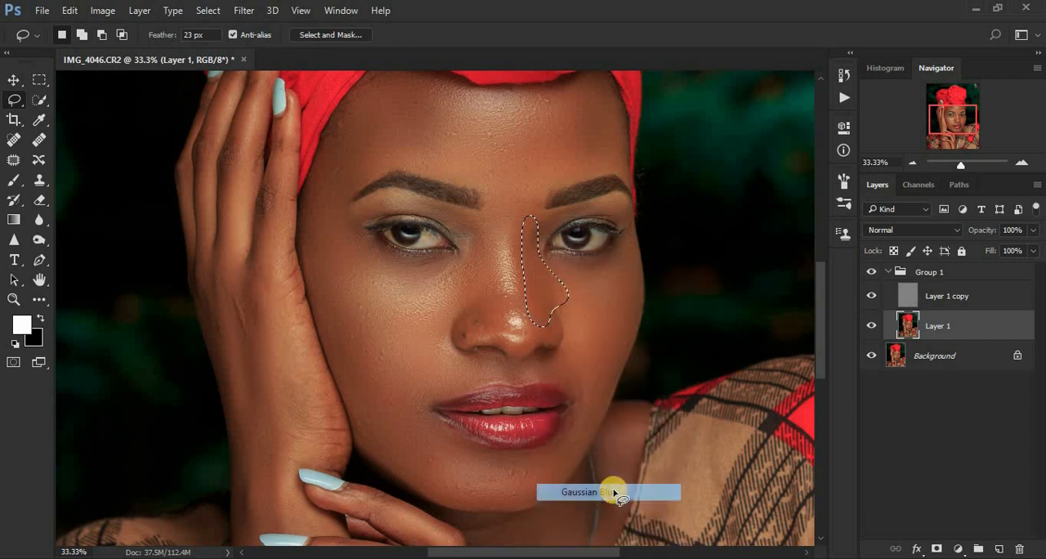
mouse_move(450, 205)
mouse_down()
mouse_move(482, 227)
mouse_move(497, 327)
mouse_up()
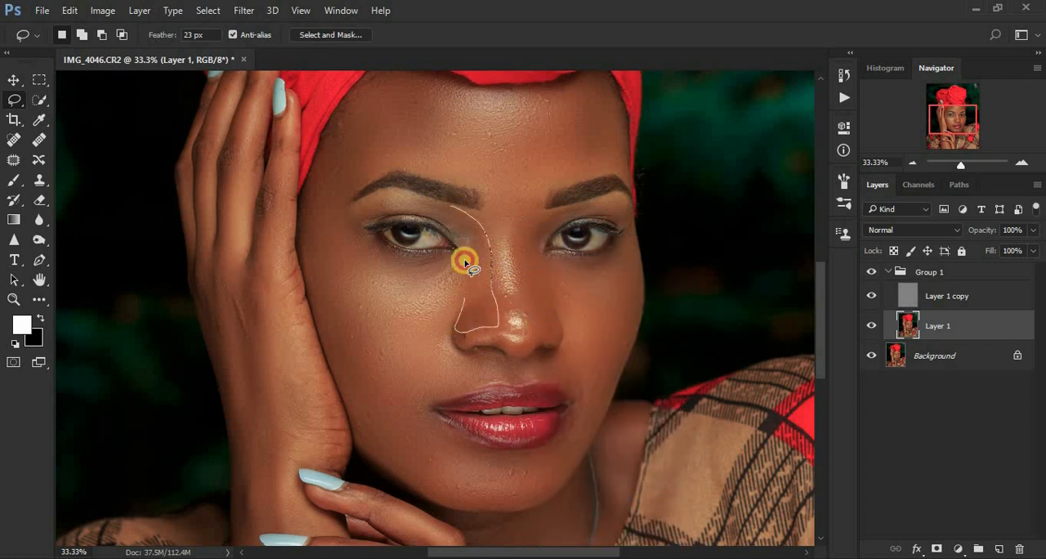
drag(464, 261, 473, 275)
right_click(476, 297)
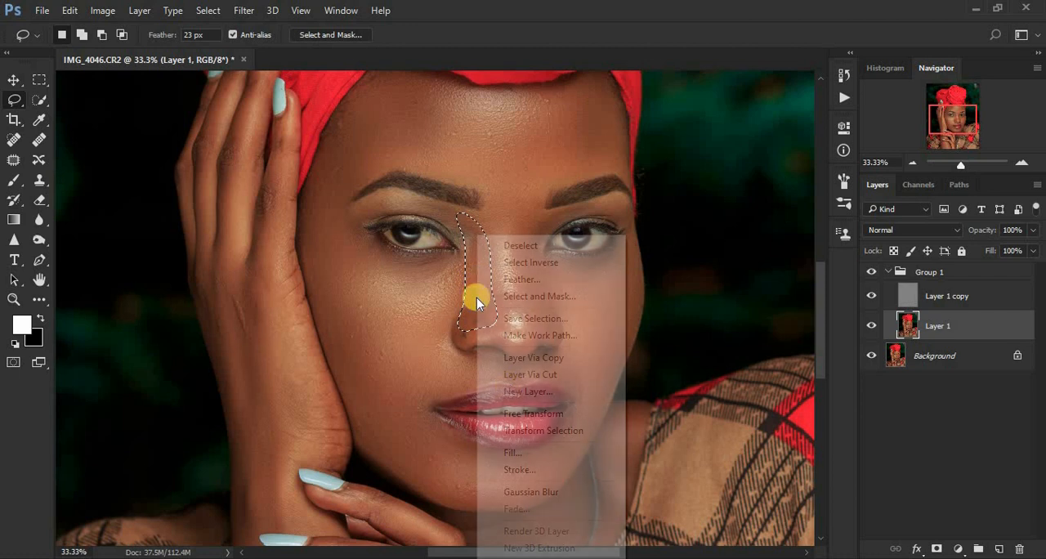
click(546, 495)
key(ctrl+d)
key(ctrl+minus)
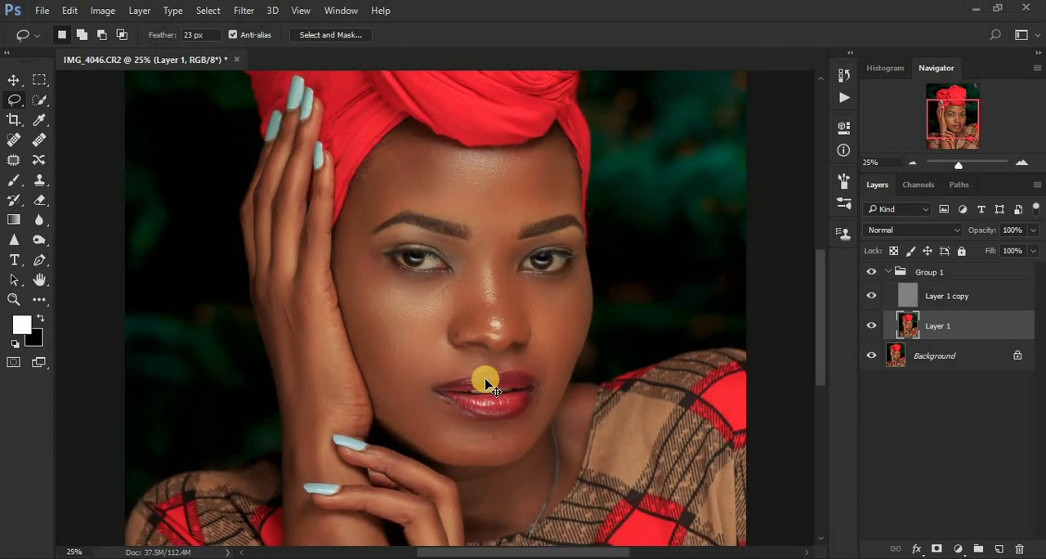
key(ctrl+minus)
key(ctrl+minus)
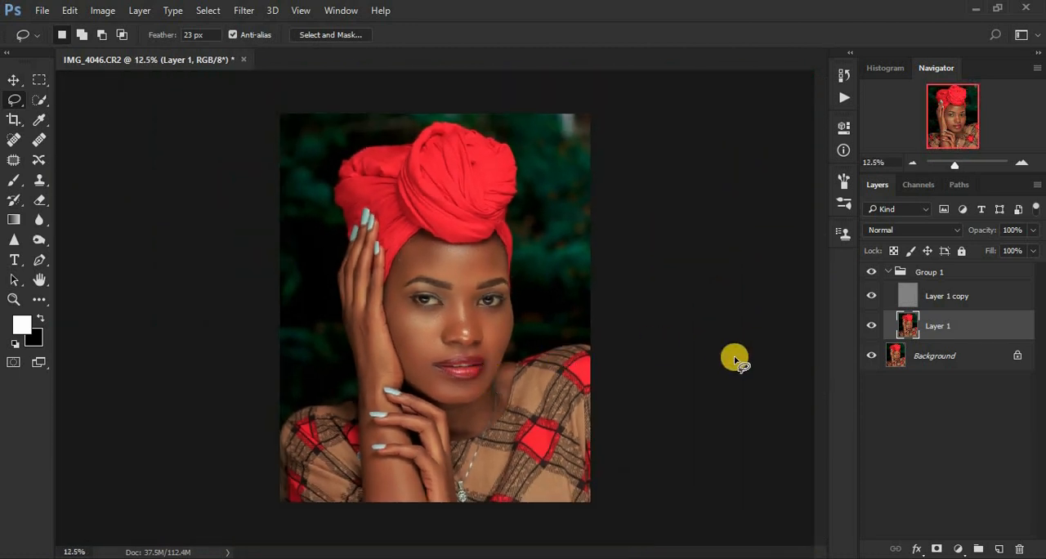
click(872, 270)
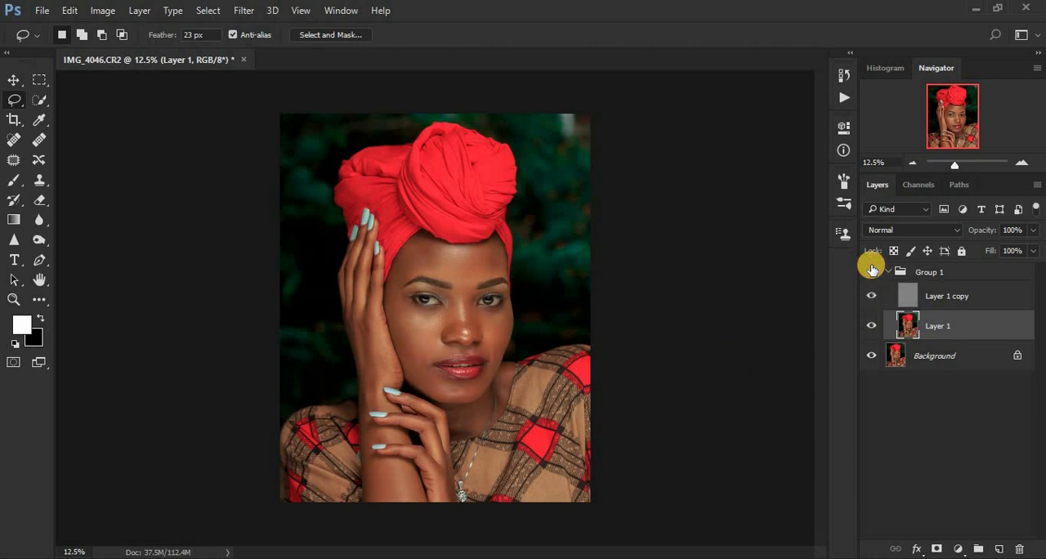
Clean the blemishes between the eyebrows and on the forehead with a 35-pixel Clone Stamp on Layer 1 copy.
click(960, 298)
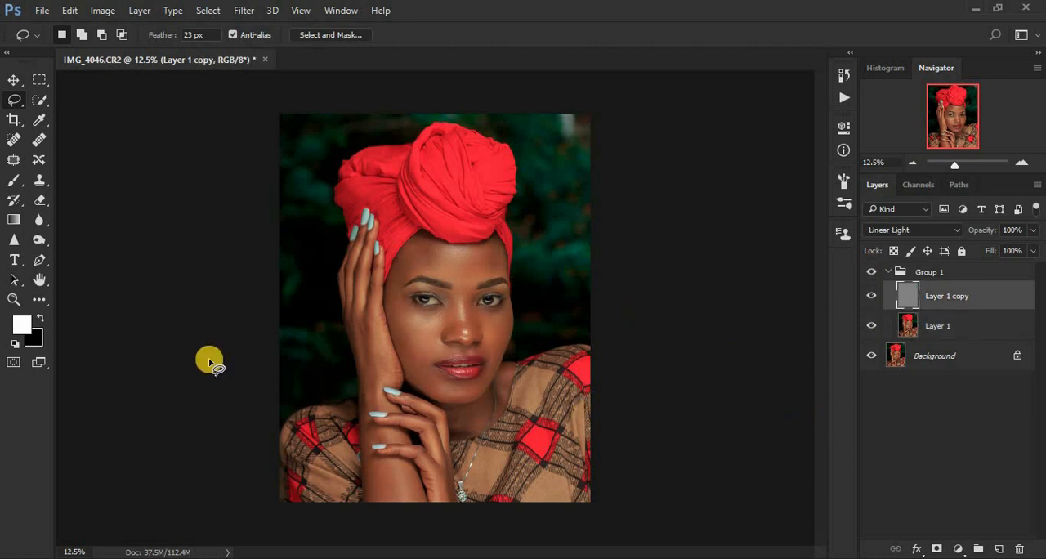
click(39, 184)
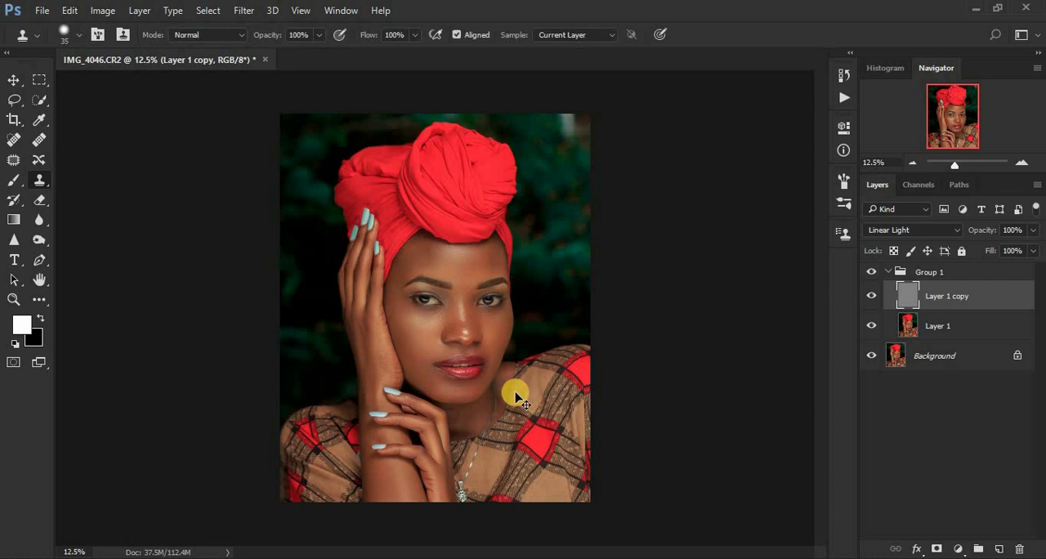
key(ctrl+plus)
key(ctrl+plus)
key(ctrl+plus)
key(ctrl+plus)
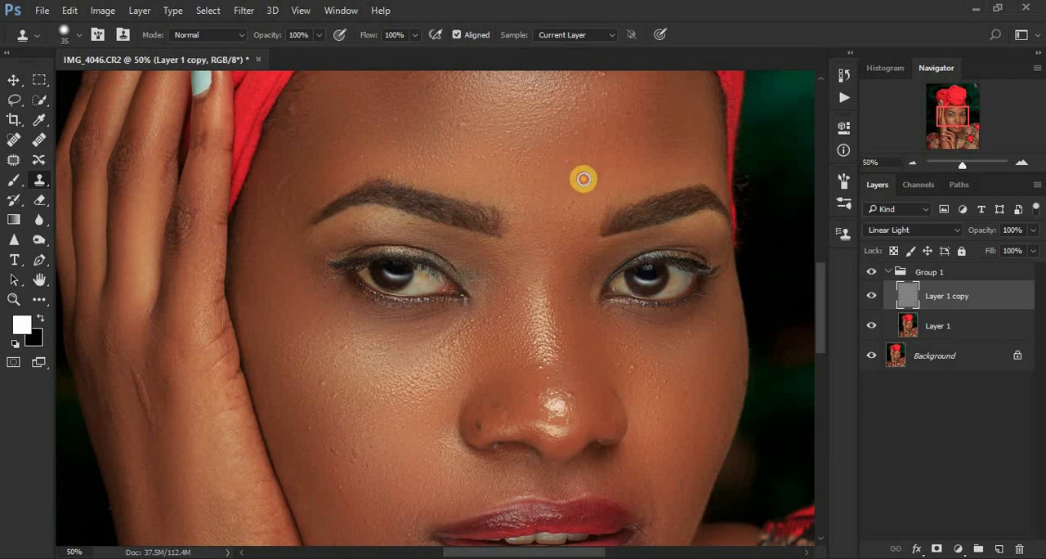
click(575, 206)
click(586, 150)
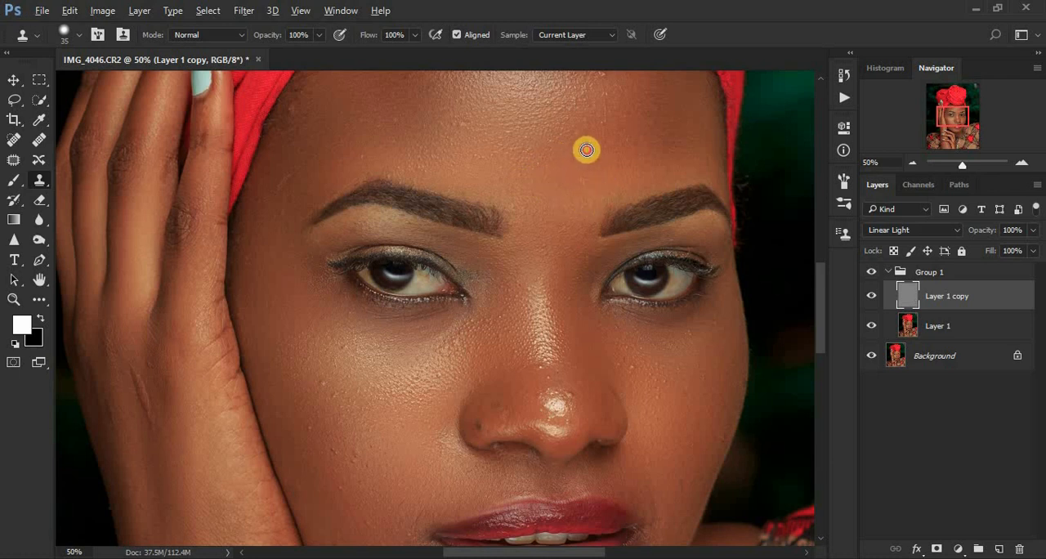
click(614, 115)
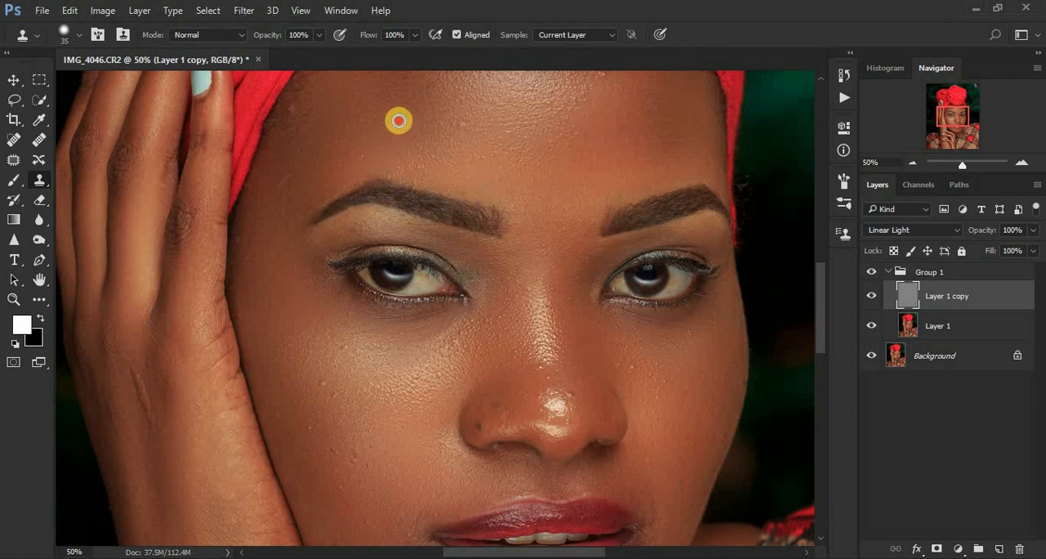
Clone out the marks on the temple and the spots on the cheek next to the raised hand on Layer 1 copy.
click(301, 120)
click(292, 184)
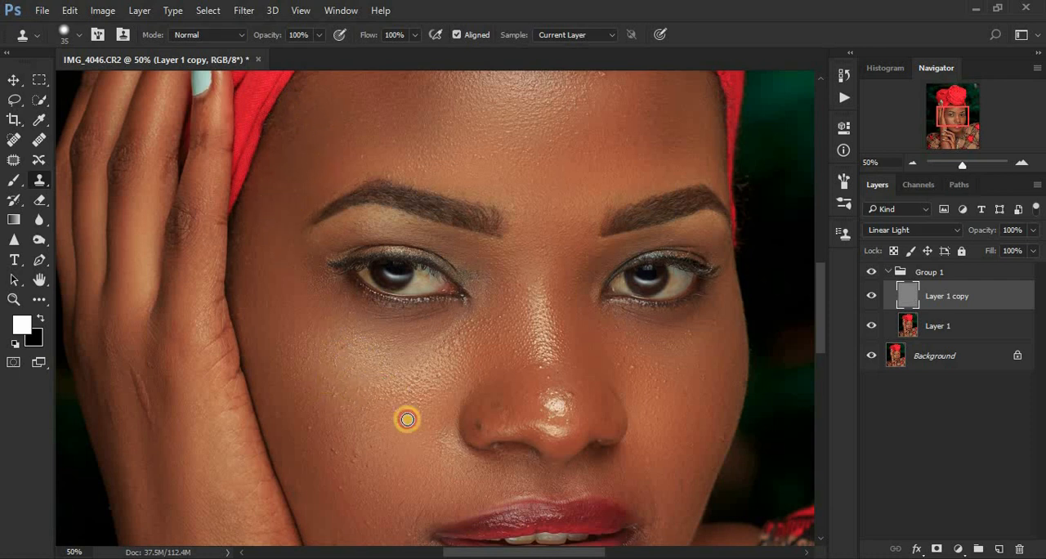
click(372, 460)
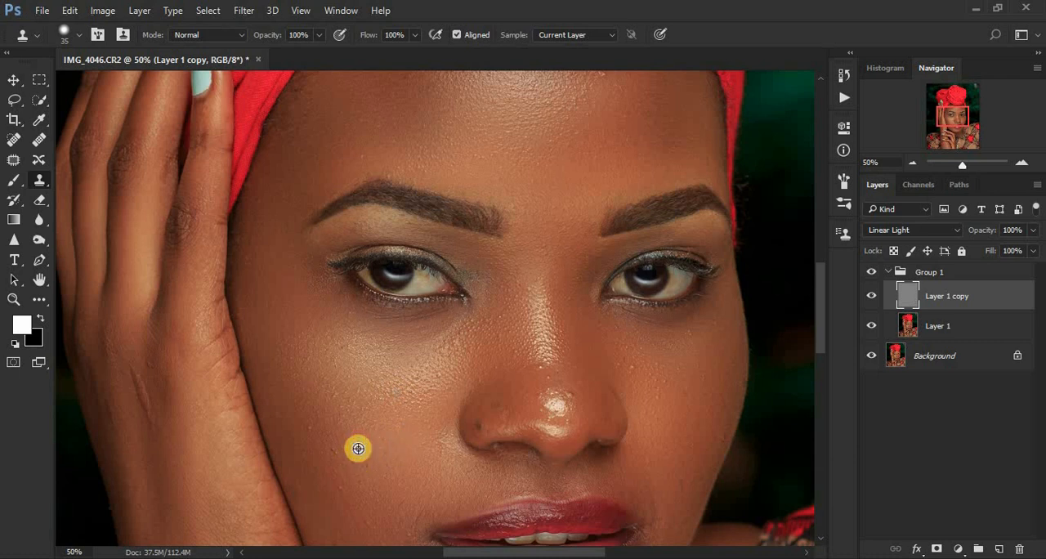
click(356, 437)
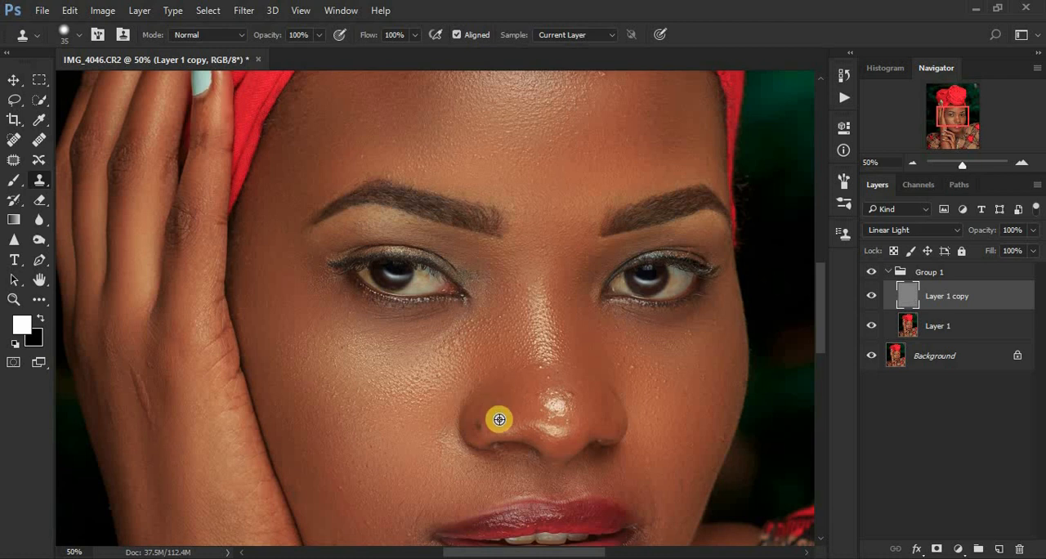
Clone out the small marks on the nose tip, the nose bridge and the cheek beside it on Layer 1 copy.
alt+click(579, 391)
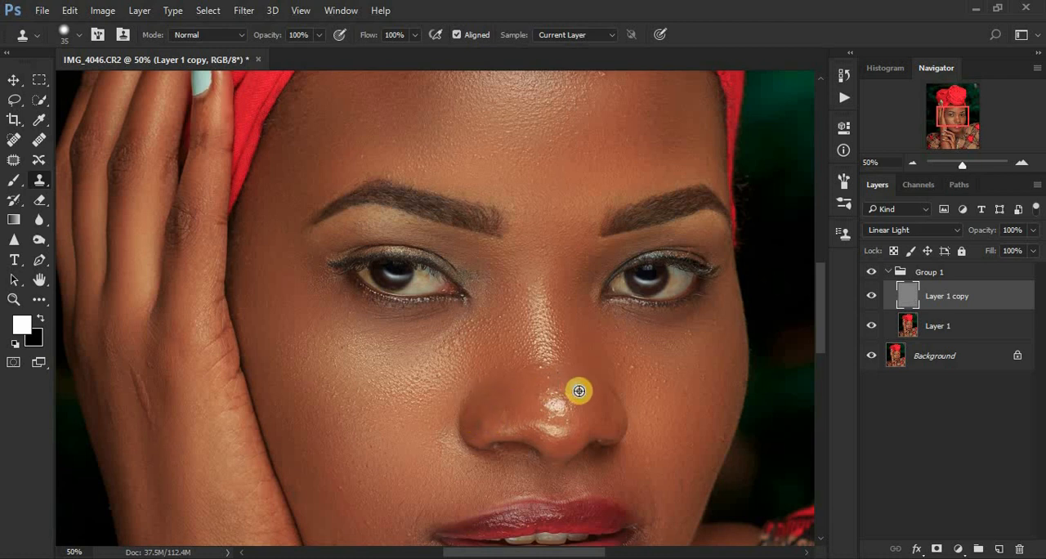
click(577, 375)
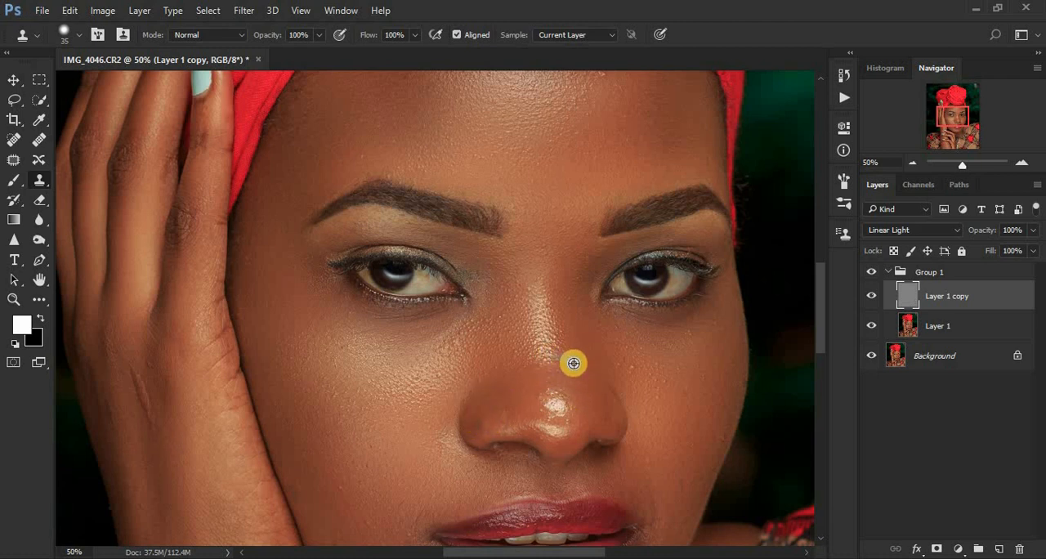
alt+click(643, 368)
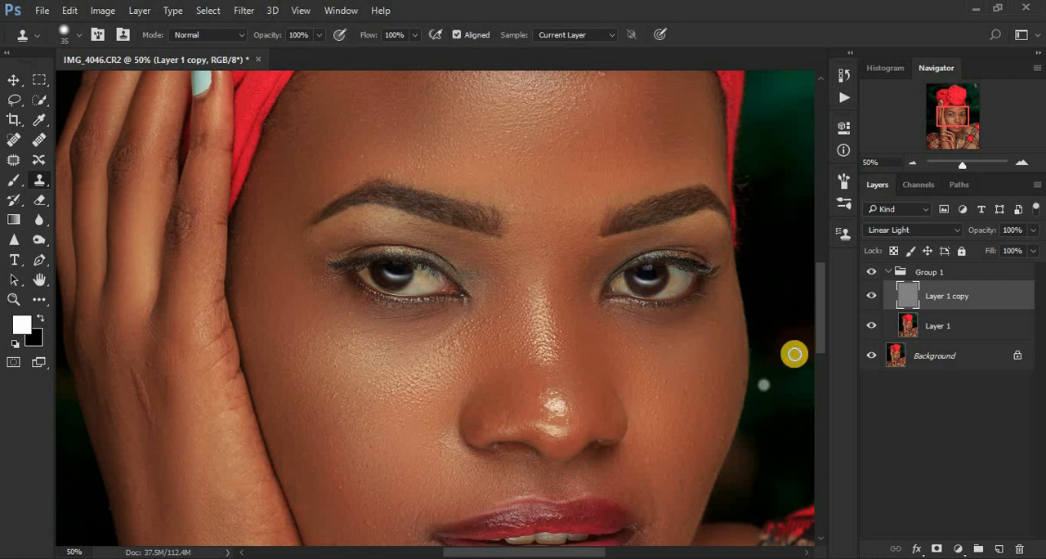
Clone over the blemishes around the mouth corner farther from the raised hand with the 35-pixel Clone Stamp.
drag(819, 341, 819, 369)
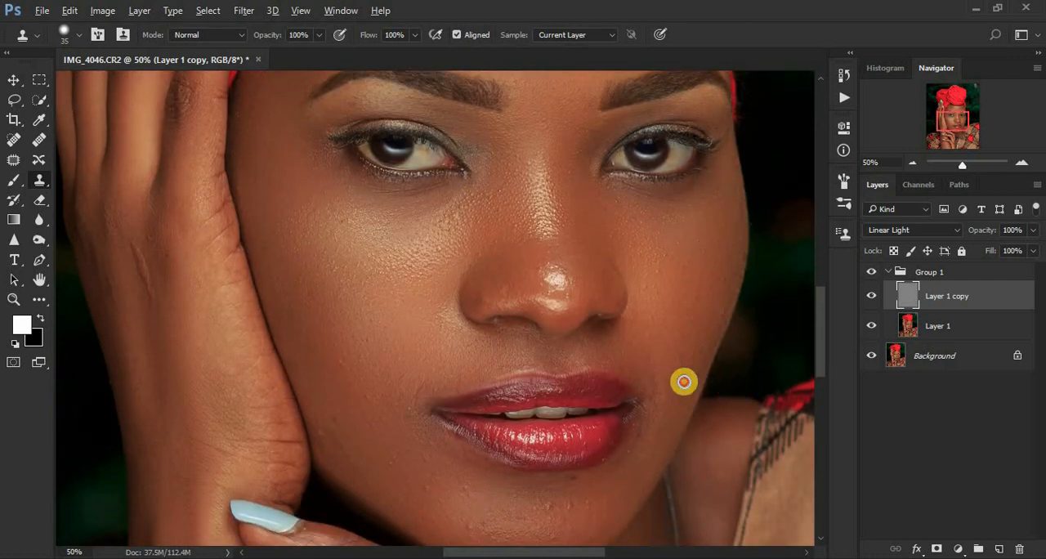
click(667, 384)
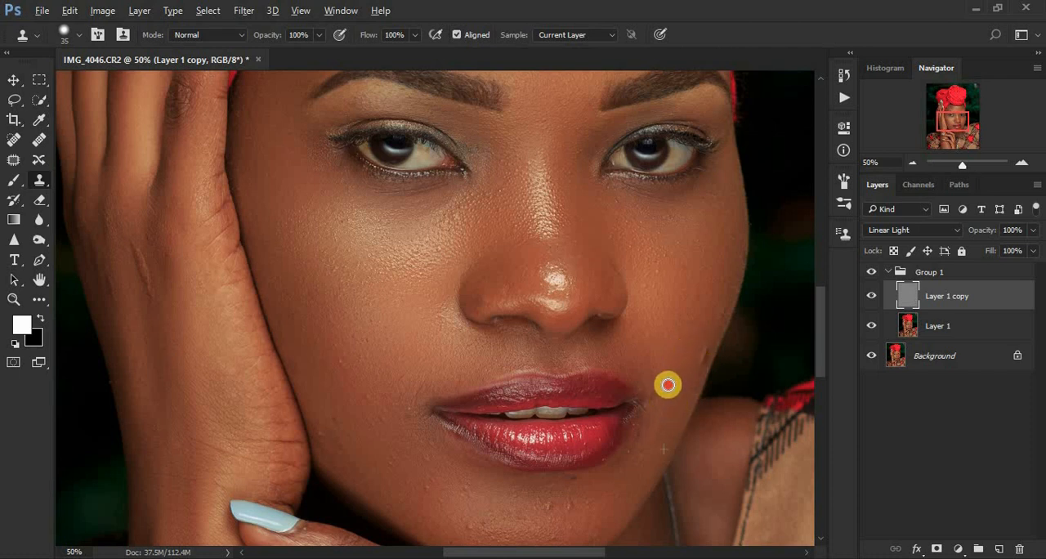
alt+click(670, 393)
click(657, 414)
alt+click(652, 446)
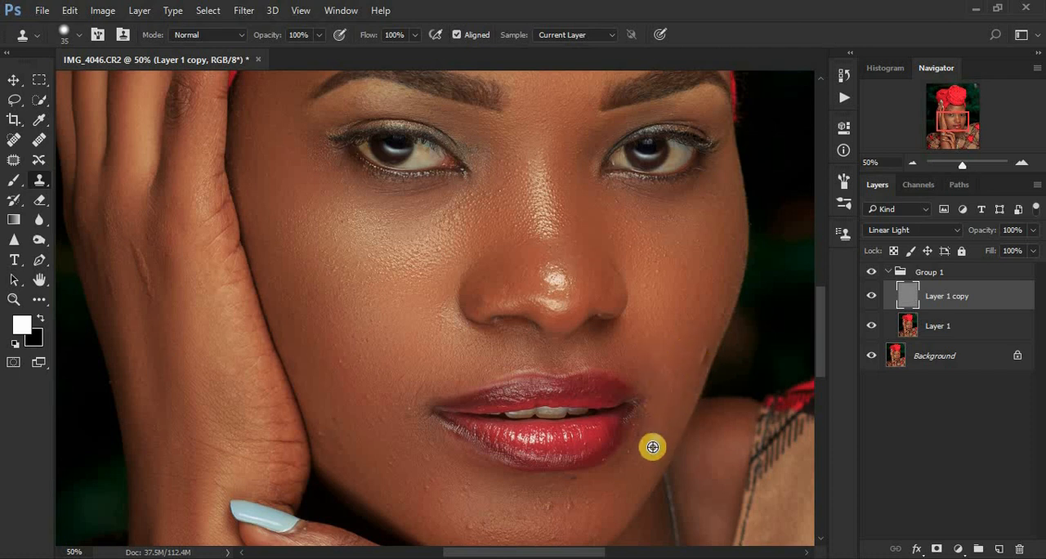
click(641, 427)
alt+click(661, 415)
click(644, 415)
alt+click(664, 385)
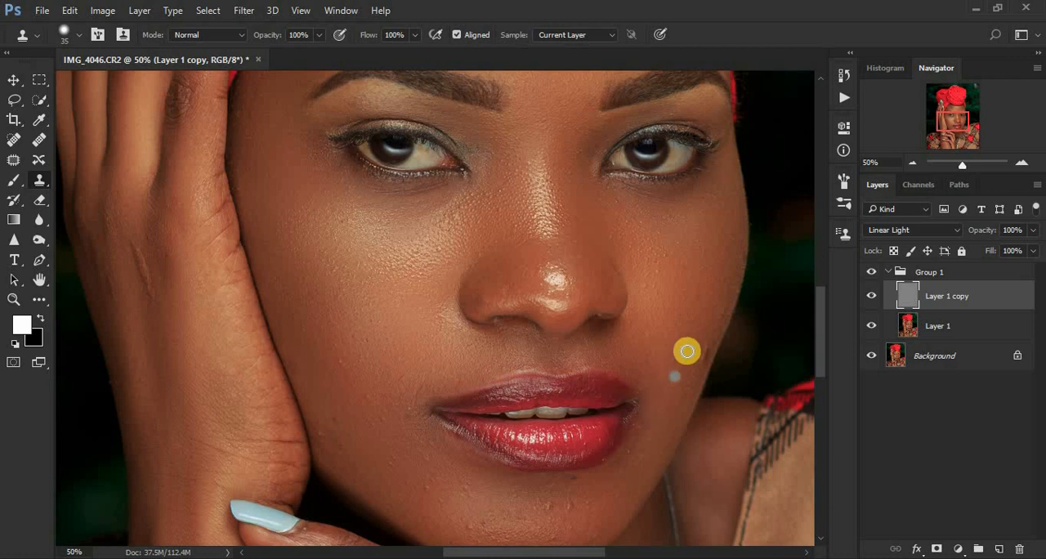
Clone out the marks along the cheek and jaw edge on the side of the face away from the hand.
click(705, 340)
alt+click(698, 360)
click(688, 375)
alt+click(694, 332)
click(694, 356)
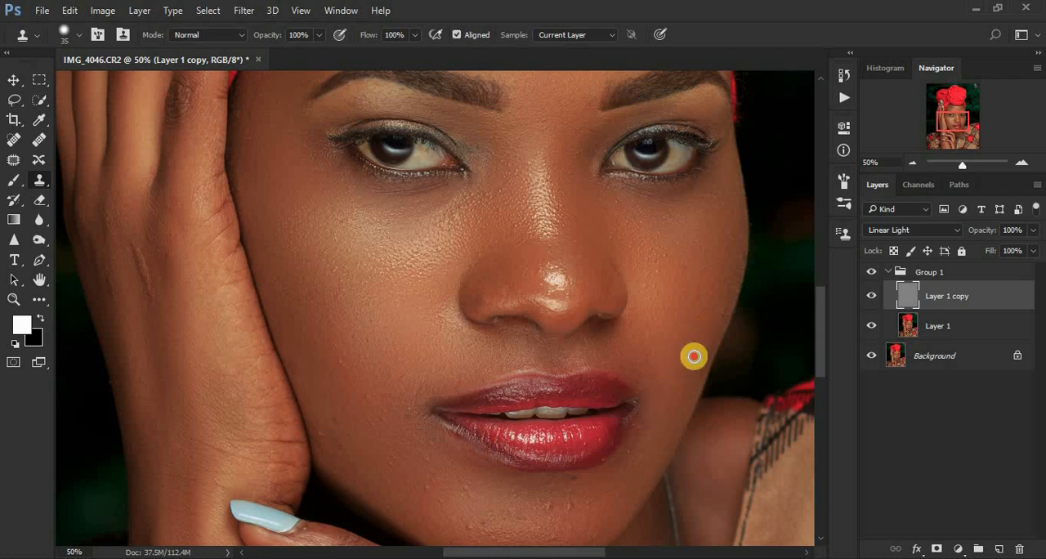
click(697, 334)
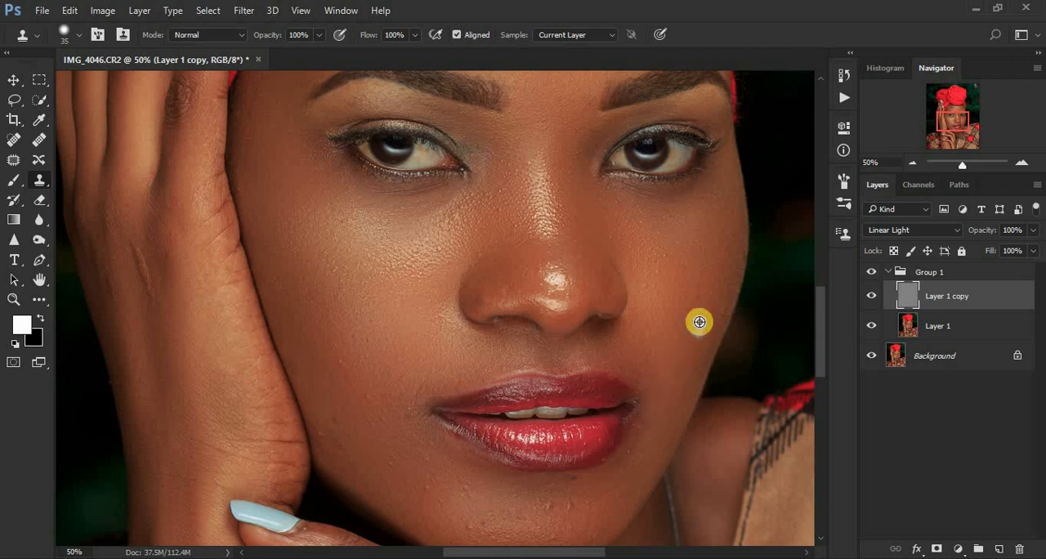
Clean the crease beside the nostril and the spots on the lower cheek next to the hand with the Clone Stamp.
click(446, 303)
alt+click(448, 331)
click(450, 351)
alt+click(382, 412)
click(366, 434)
alt+click(358, 419)
click(339, 405)
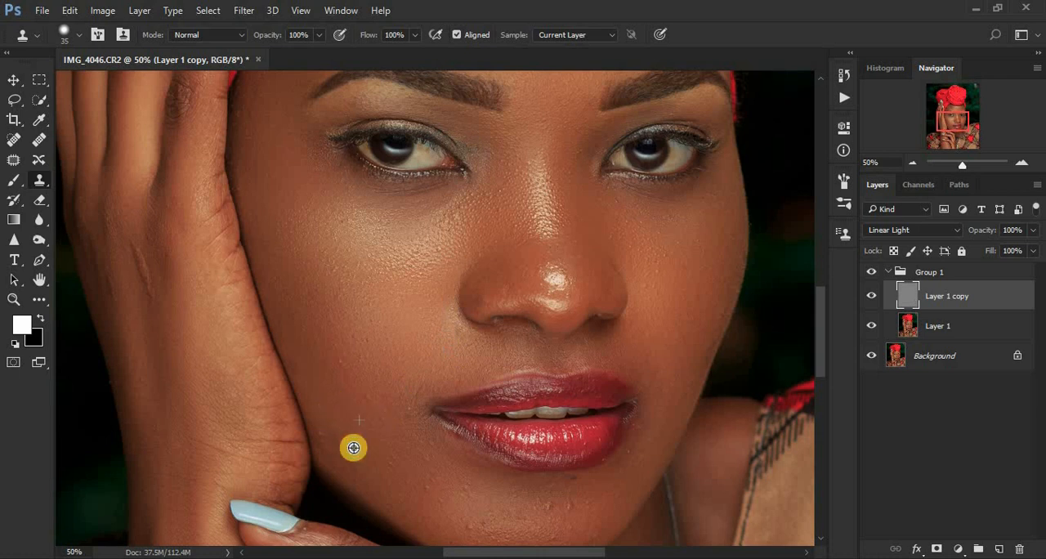
alt+click(354, 448)
click(325, 433)
Clone out the bumps below the lower lip, from the chin toward the mouth corner nearer the hand.
alt+click(460, 488)
click(469, 489)
alt+click(453, 492)
click(485, 492)
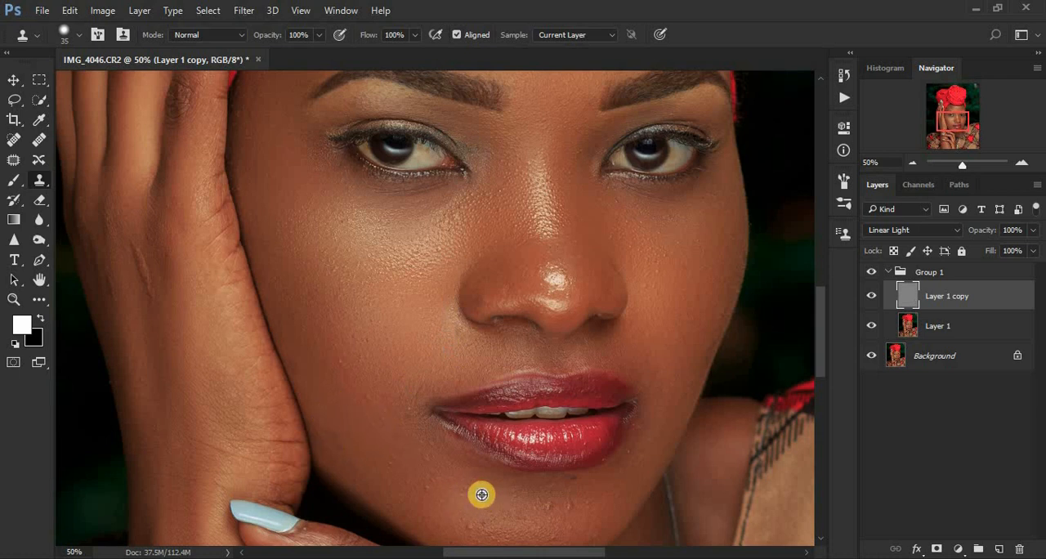
alt+click(481, 494)
click(457, 490)
click(428, 486)
alt+click(437, 463)
click(425, 459)
alt+click(420, 458)
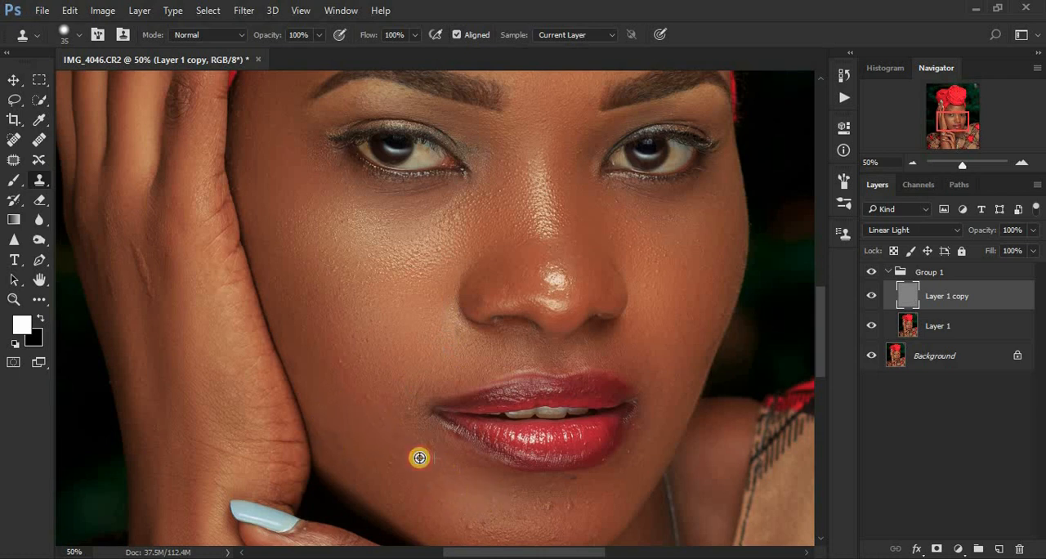
Clone over the marks on the cheek around the mouth corner nearest the raised hand on Layer 1 copy.
click(397, 451)
alt+click(409, 434)
click(406, 409)
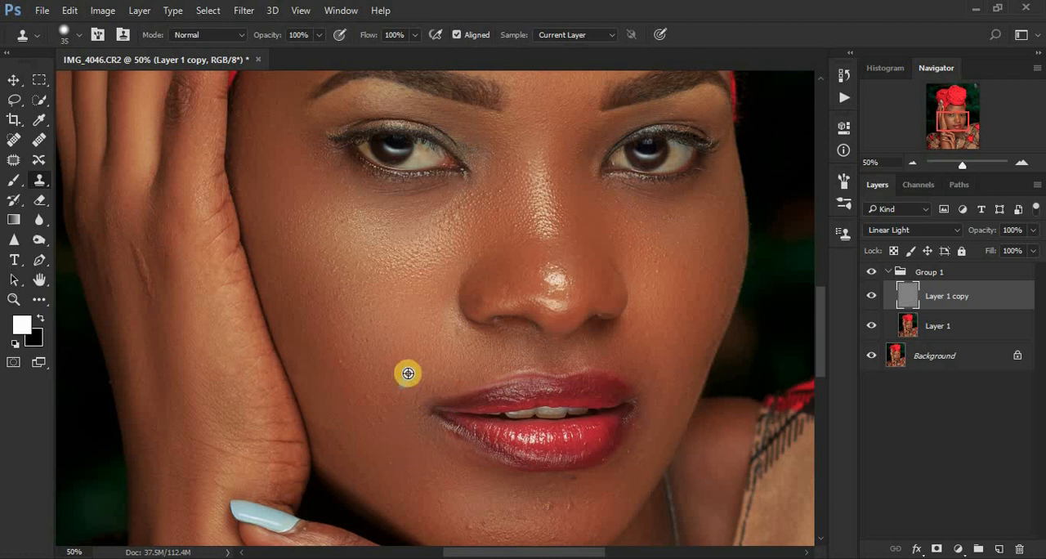
alt+click(412, 373)
click(411, 416)
alt+click(423, 375)
click(399, 400)
alt+click(412, 372)
click(399, 419)
click(380, 411)
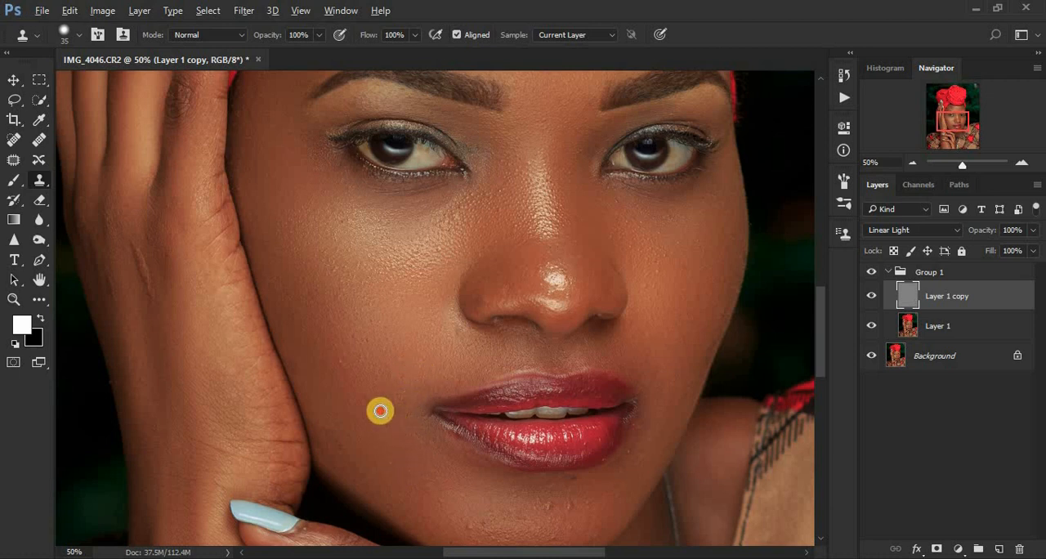
alt+click(395, 383)
click(378, 424)
click(369, 404)
alt+click(407, 383)
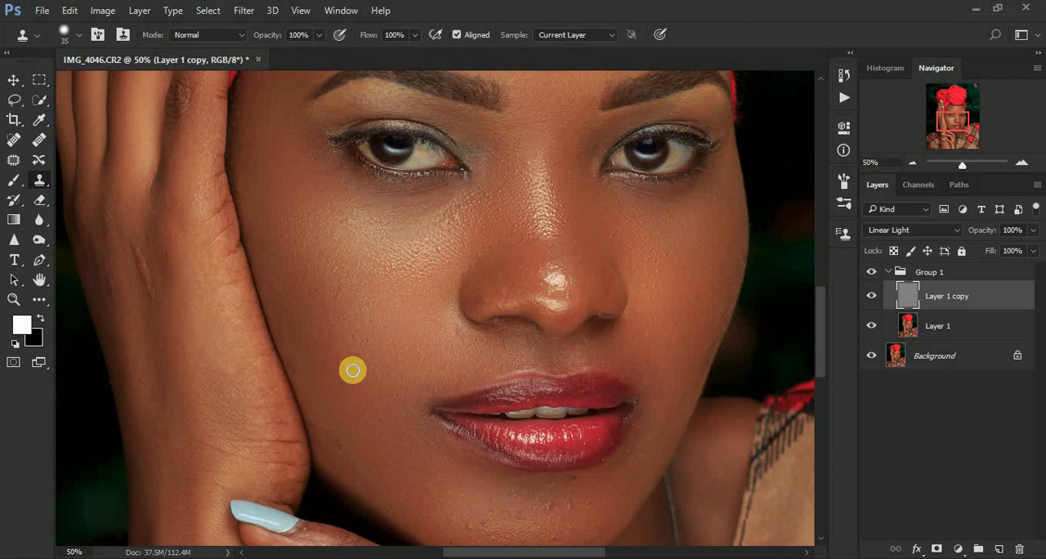
Retouch the highlight area of the cheek beneath the eye and clone out the spots directly under the lower lip.
alt+click(402, 260)
click(577, 508)
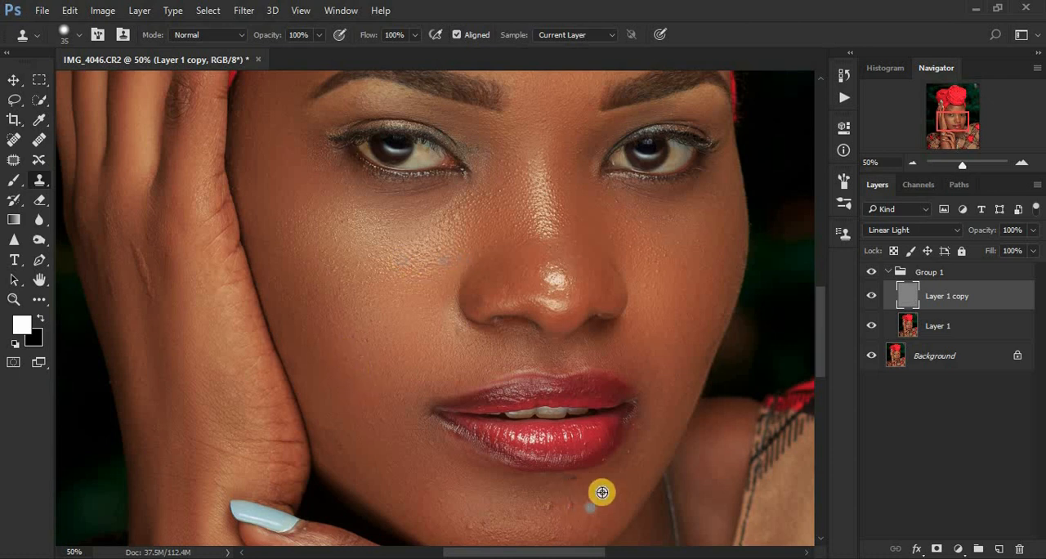
click(571, 505)
alt+click(603, 502)
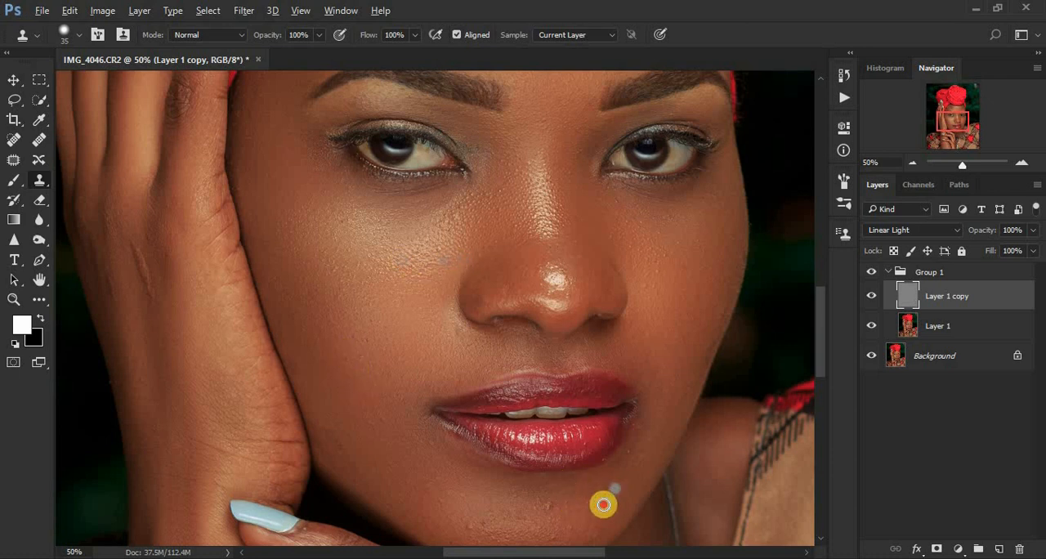
click(582, 497)
Clone out the remaining spots below the mouth corner and on the lower cheek away from the hand.
alt+click(669, 475)
click(631, 472)
alt+click(652, 435)
click(629, 462)
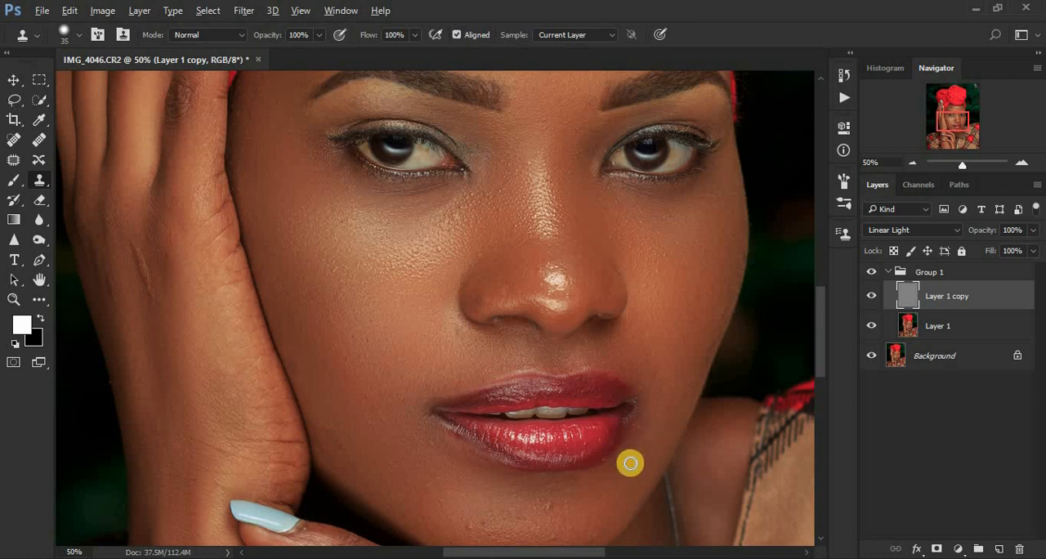
click(631, 448)
alt+click(685, 358)
click(662, 352)
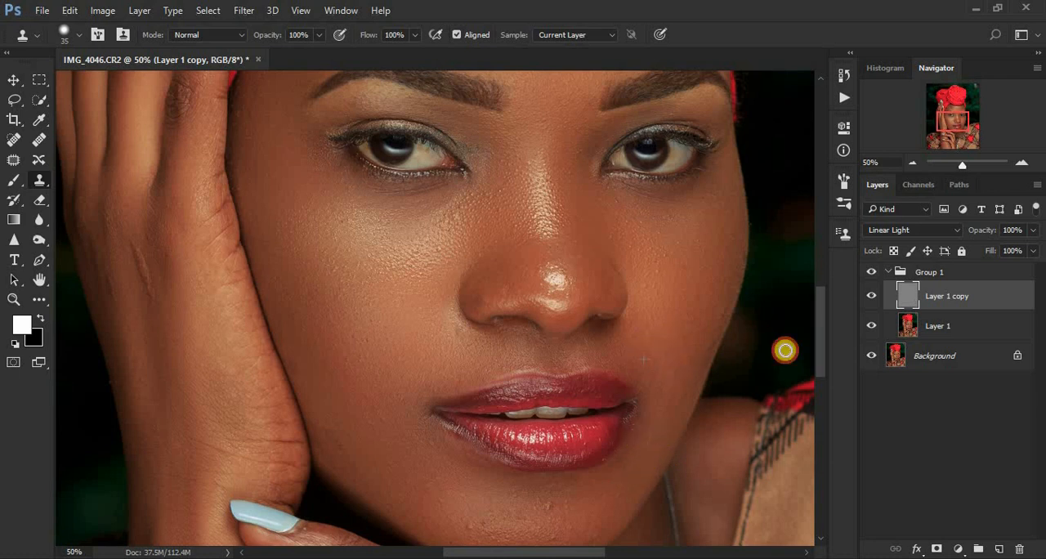
Clone over the raised bumps across the chin with the 35-pixel Clone Stamp on Layer 1 copy.
drag(823, 337, 823, 365)
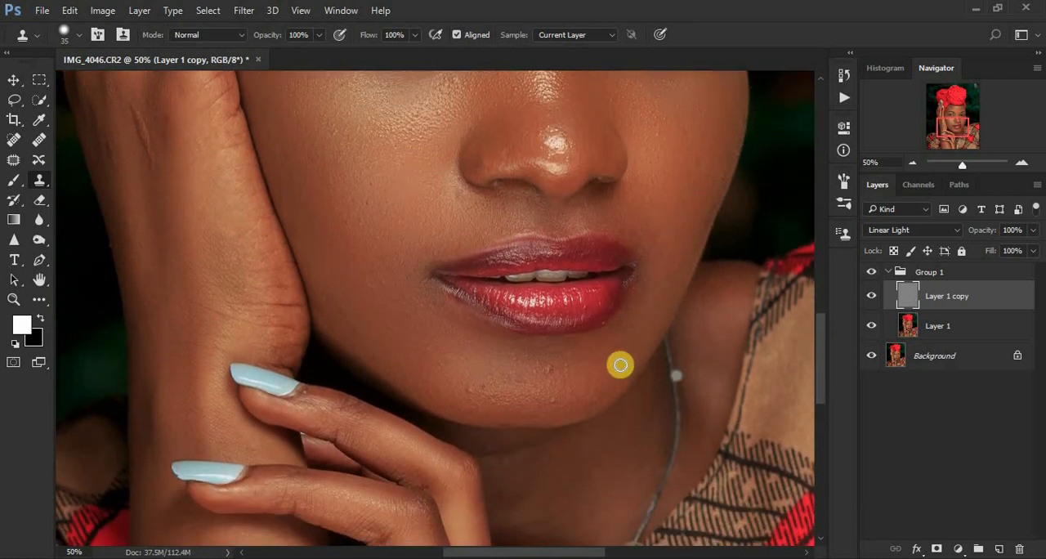
click(549, 366)
alt+click(575, 395)
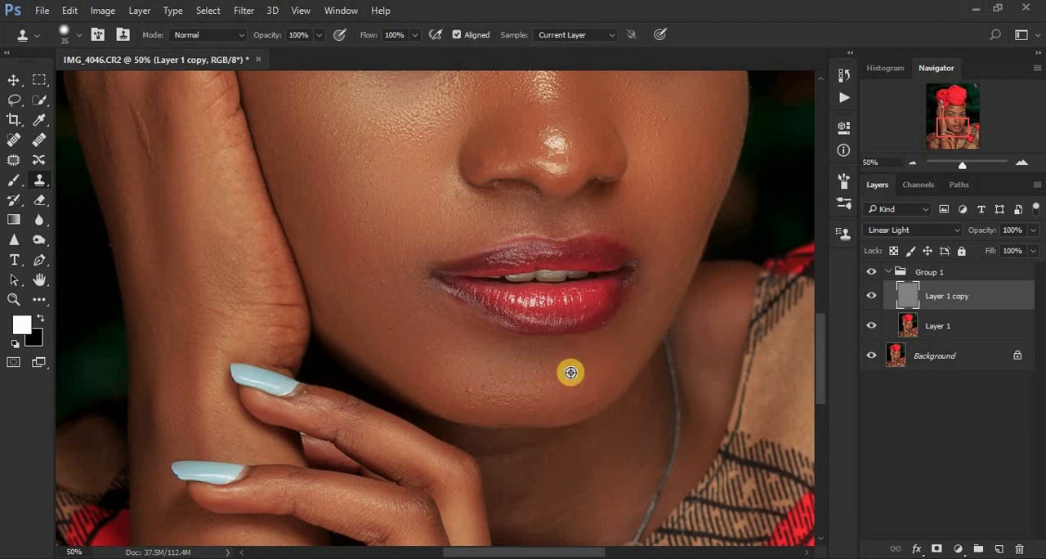
click(495, 389)
click(471, 391)
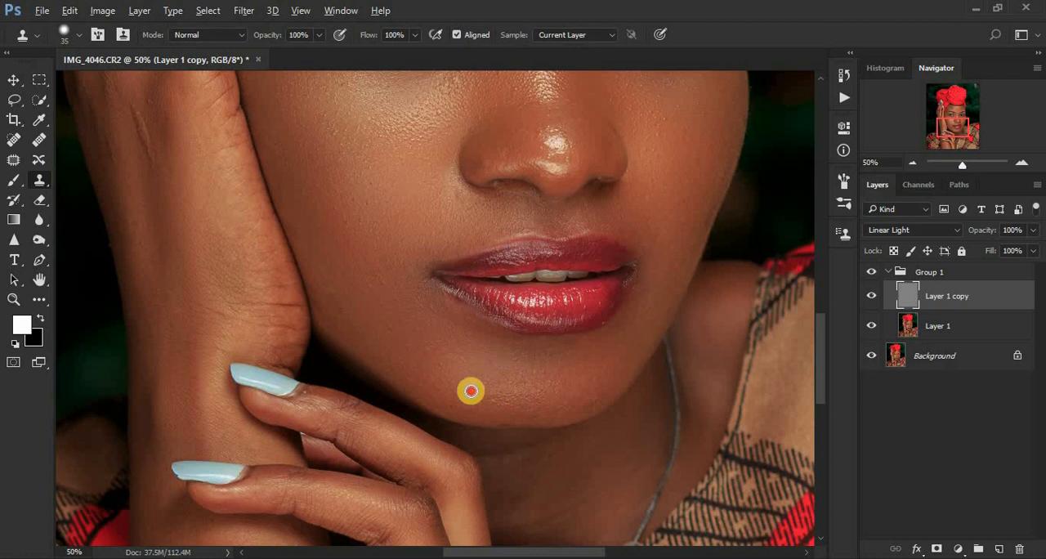
click(467, 384)
alt+click(512, 360)
click(482, 362)
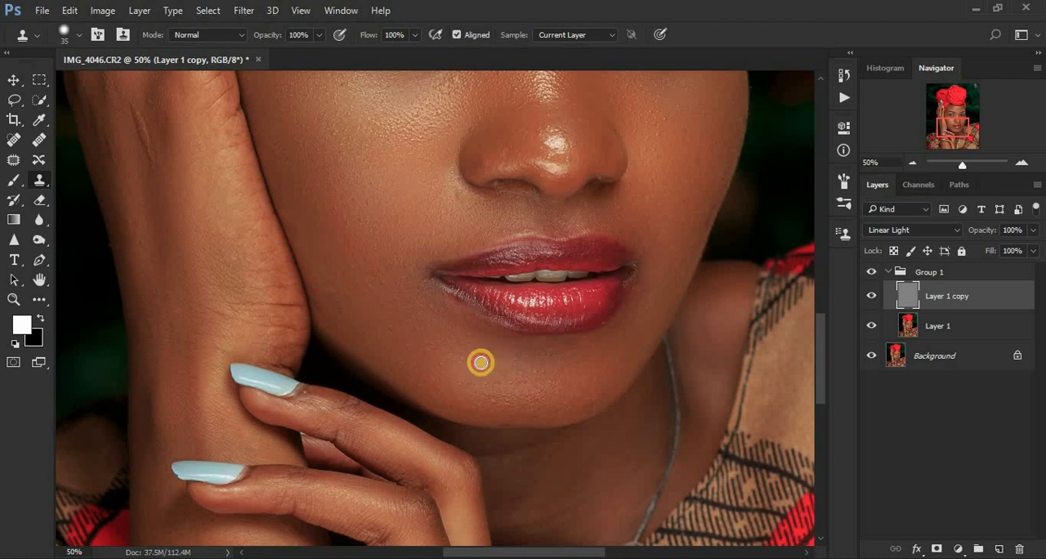
Clean the jaw near the hand and clone away the creases and veins across the back of the raised hand.
alt+click(354, 321)
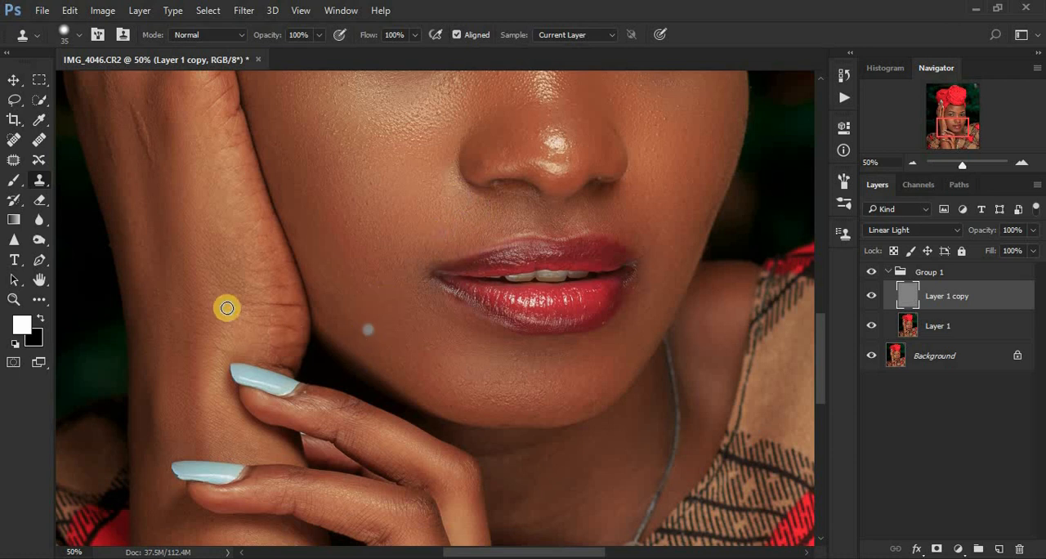
alt+click(172, 175)
mouse_move(143, 110)
mouse_down()
mouse_move(163, 159)
mouse_move(142, 134)
mouse_move(145, 108)
mouse_up()
alt+click(164, 158)
alt+click(171, 142)
click(150, 140)
alt+click(164, 110)
click(148, 99)
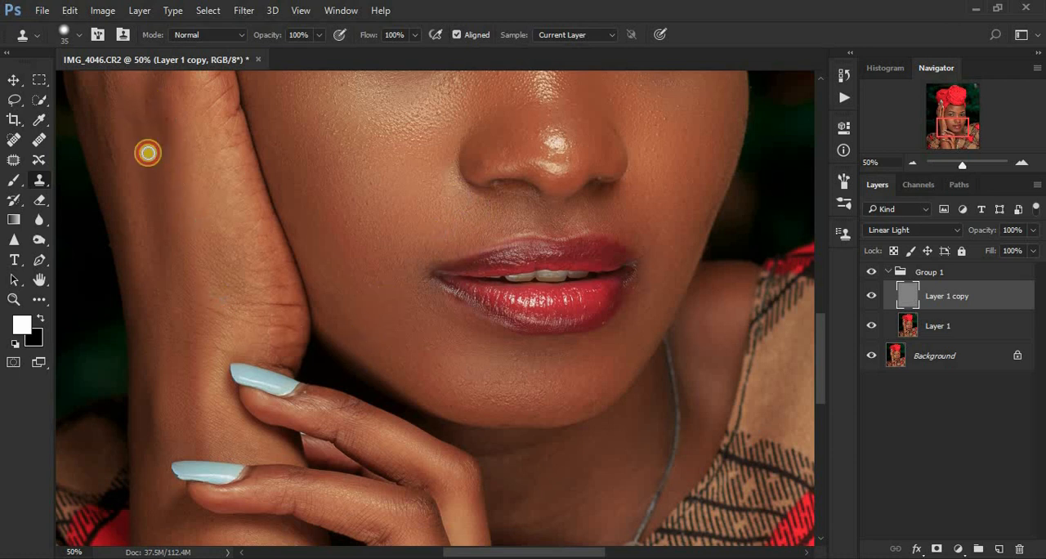
alt+click(135, 169)
drag(120, 152, 120, 145)
alt+click(132, 159)
click(107, 123)
alt+click(114, 143)
click(84, 119)
Retouch the neck below the chin with a 60-pixel Clone Stamp on Layer 1 copy.
key(ctrl+minus)
key(ctrl+minus)
key(ctrl+minus)
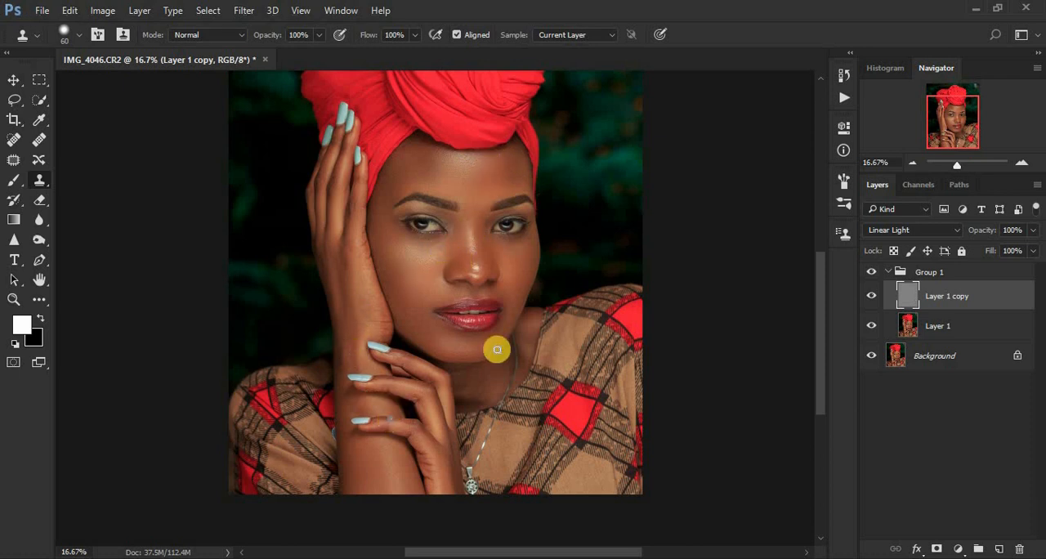
click(494, 383)
Smooth the neck and the skin beside the jaw on Layer 1 with a 175-pixel Mixer Brush.
click(946, 327)
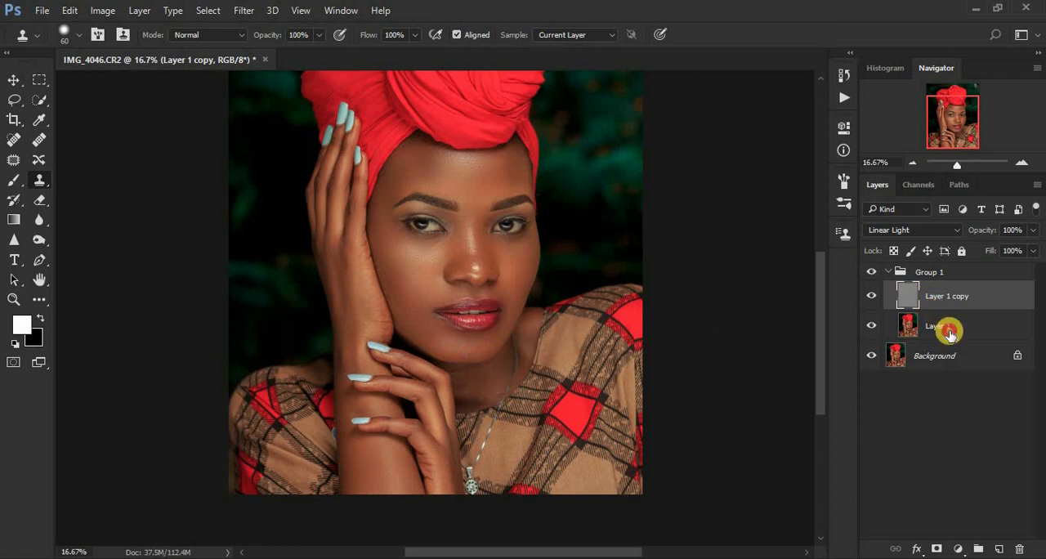
click(41, 300)
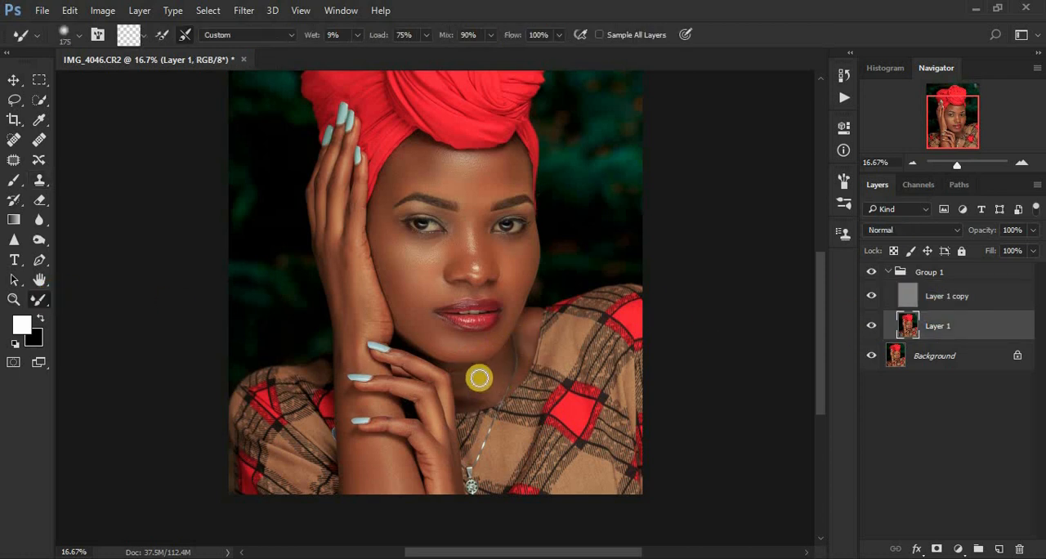
mouse_move(464, 398)
mouse_down()
mouse_move(494, 365)
mouse_move(490, 381)
mouse_move(476, 376)
mouse_up()
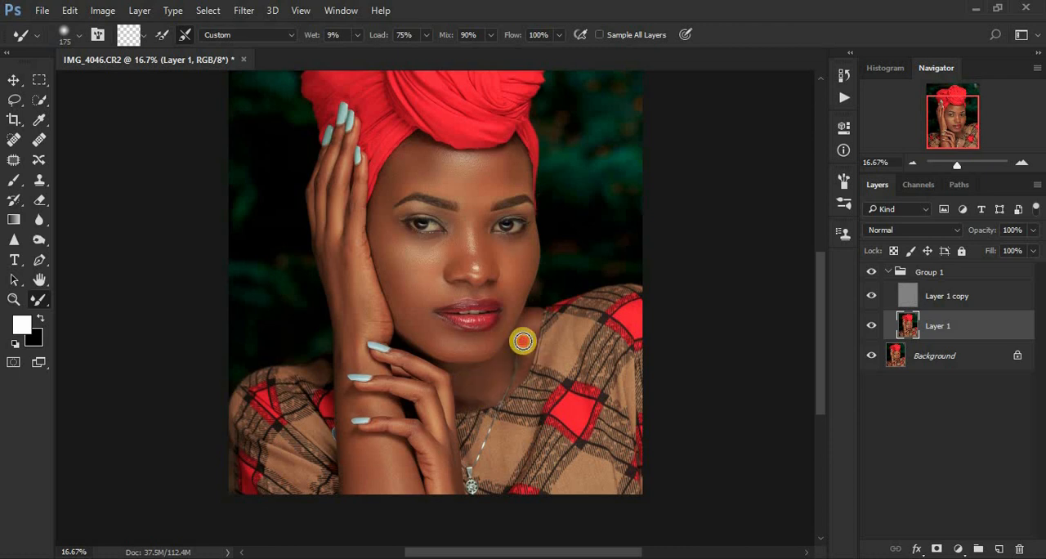
click(524, 341)
Collapse Group 1 and add a Selective Color adjustment above it with the Black amount raised slightly for the Blacks.
key(ctrl+minus)
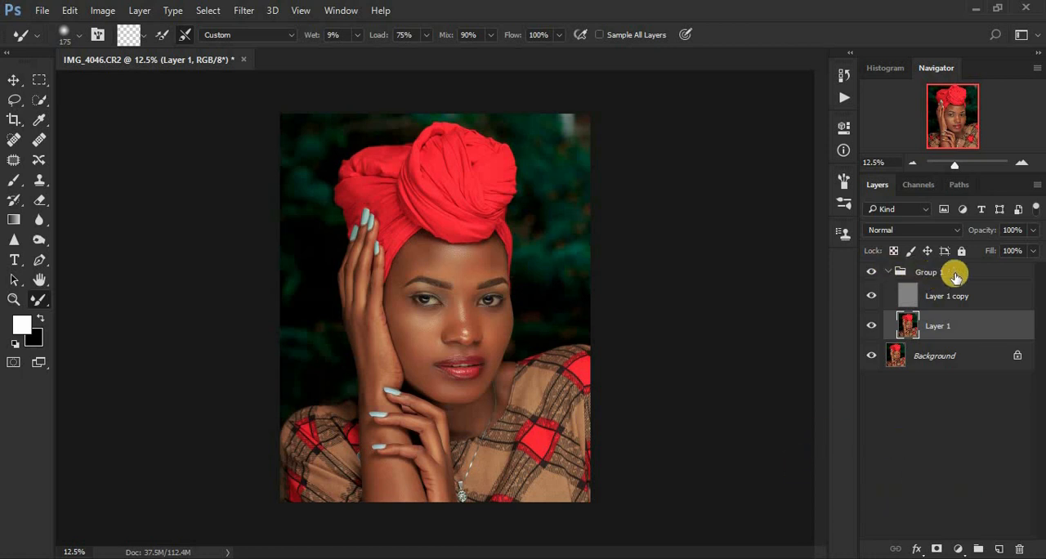
click(889, 271)
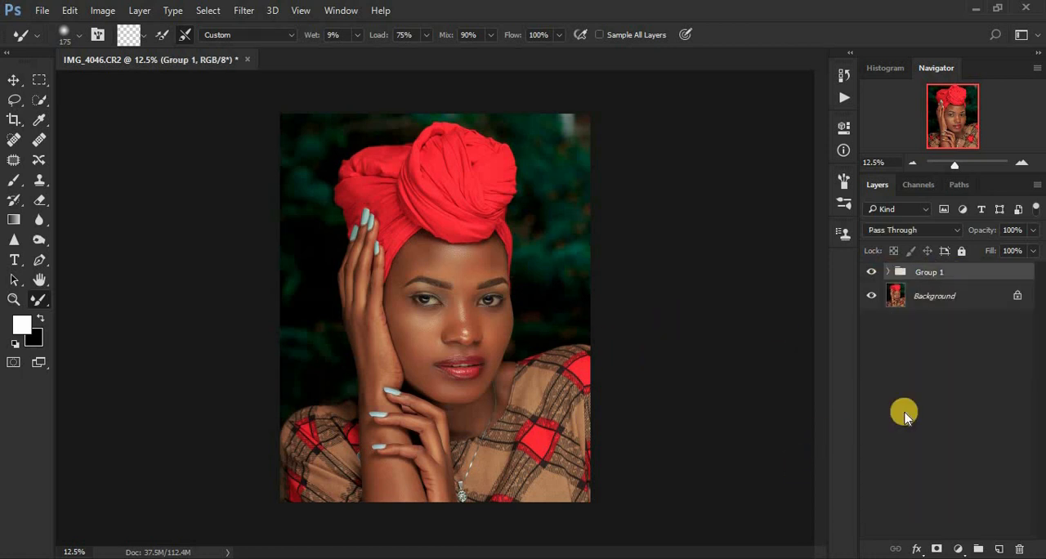
click(957, 550)
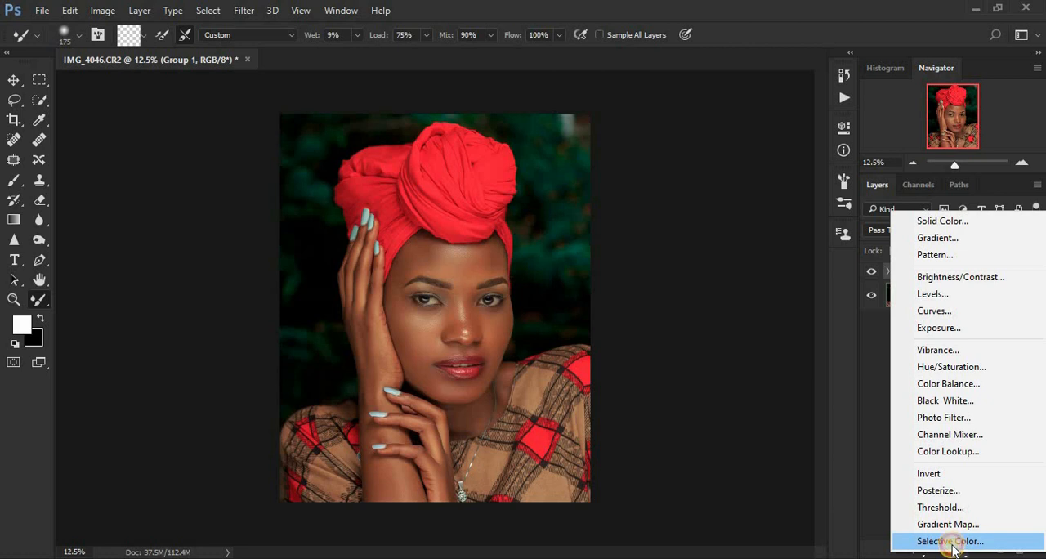
click(951, 543)
click(686, 189)
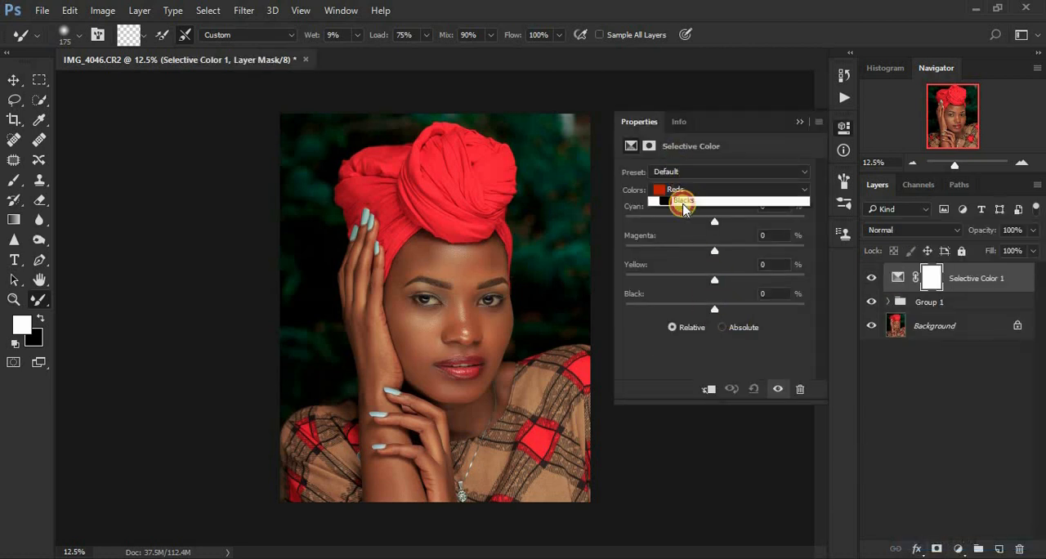
click(719, 309)
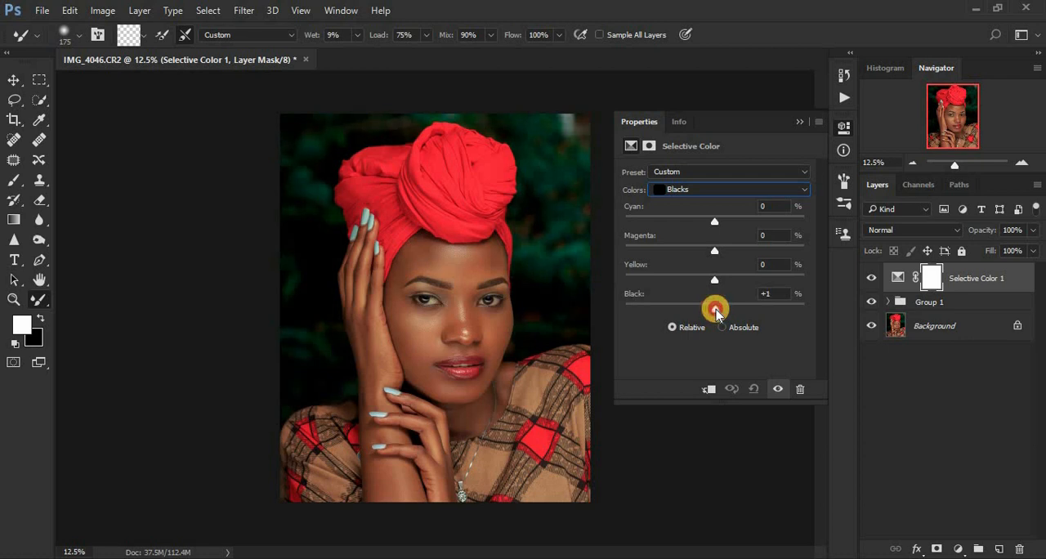
Set Yellow to -33% for the Greens in the Selective Color adjustment.
click(703, 189)
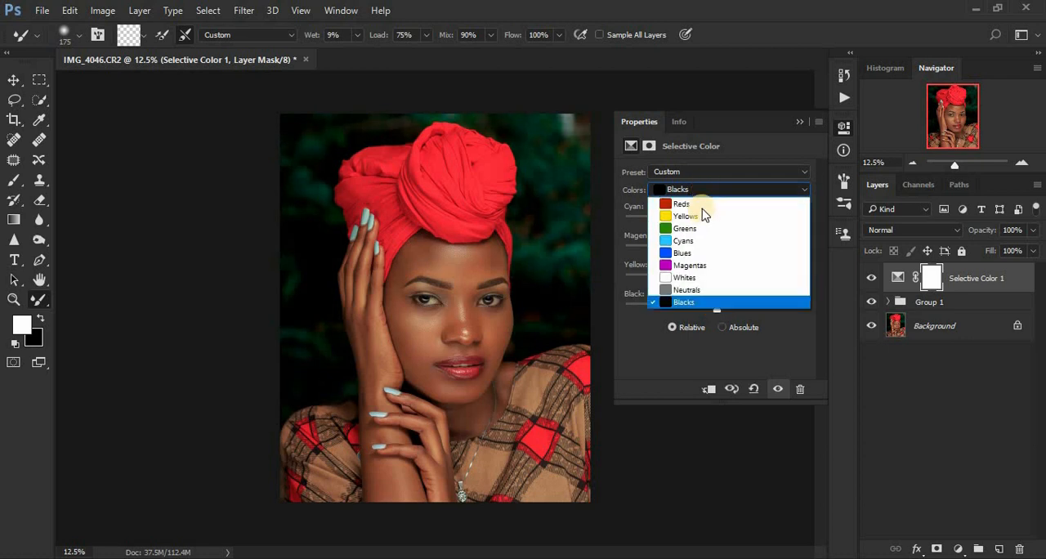
click(701, 230)
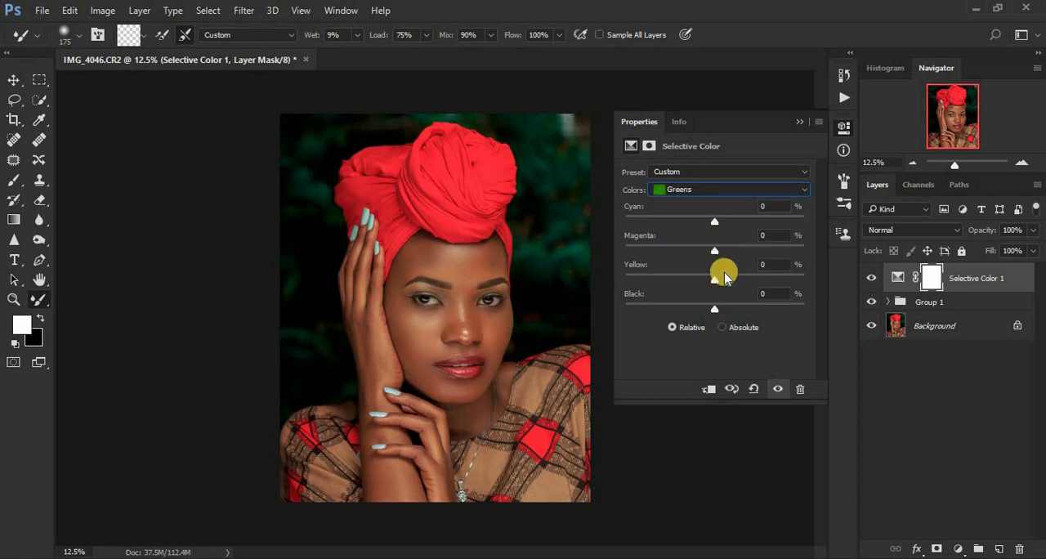
drag(719, 282, 785, 281)
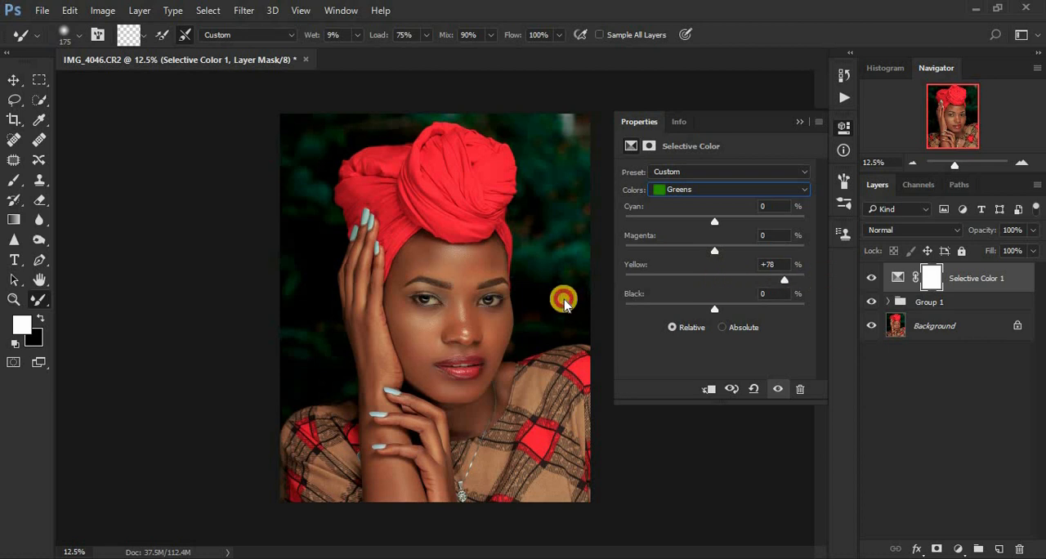
drag(626, 281, 683, 301)
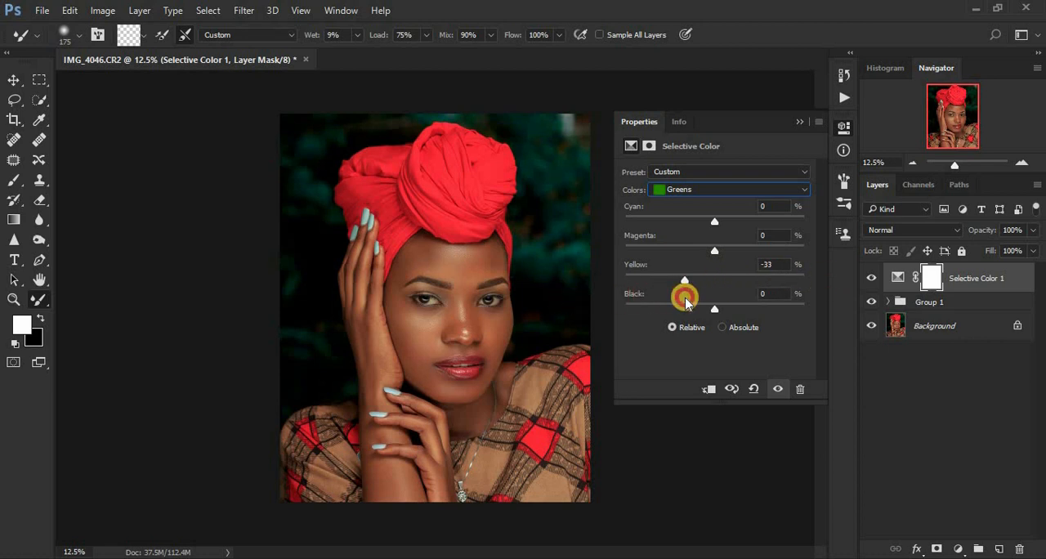
Add a Brightness/Contrast adjustment above Selective Color 1 with Use Legacy enabled and Contrast set to 2.
click(958, 549)
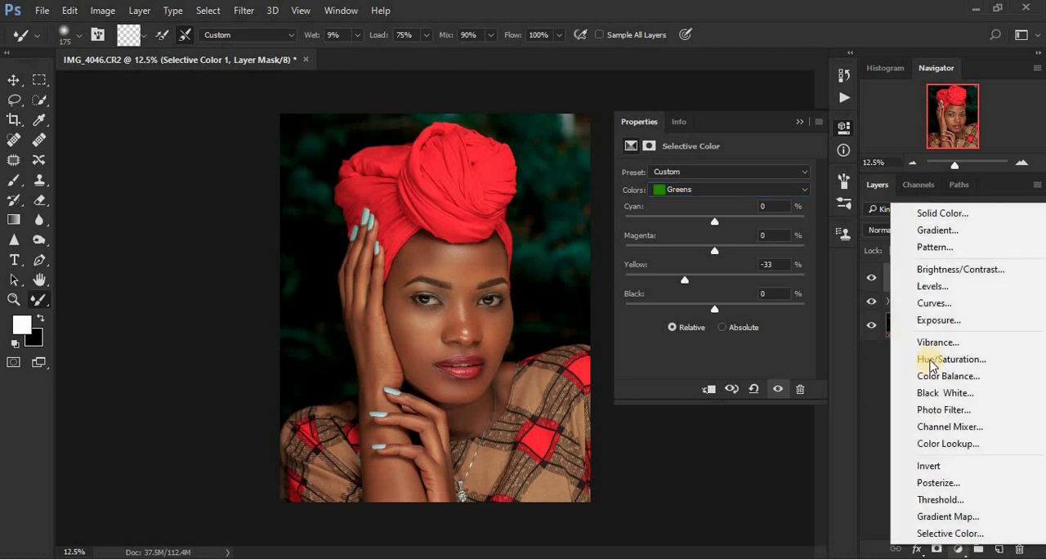
click(923, 268)
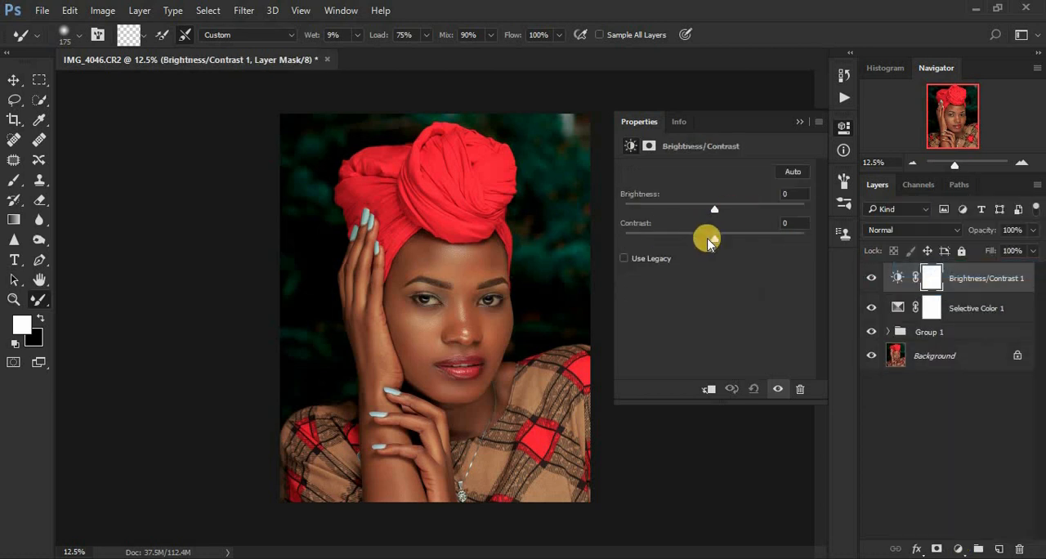
click(625, 259)
click(798, 121)
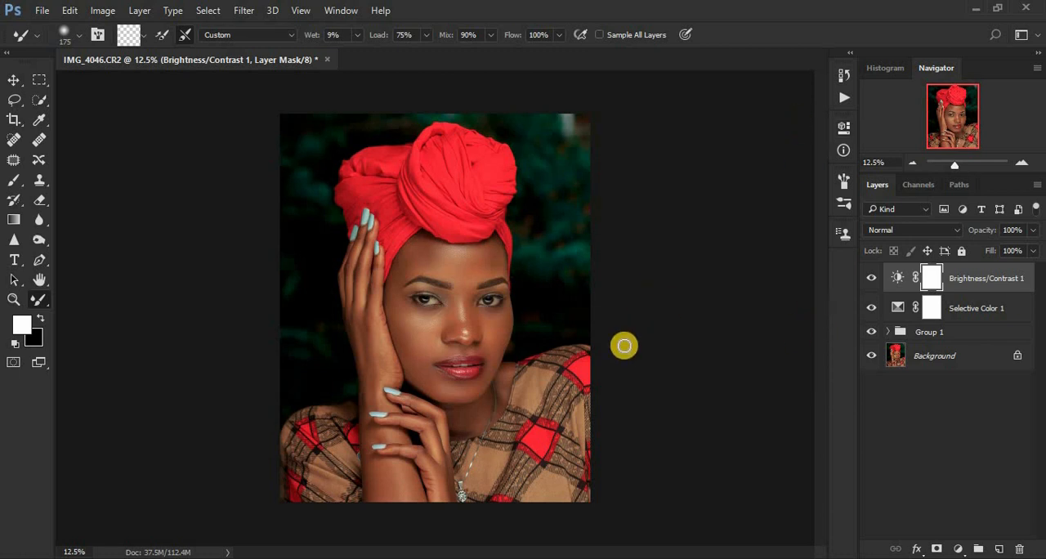
Stamp all visible layers into a new top layer, duplicate it, and open the duplicate in the Camera Raw Filter.
key(ctrl+alt+shift+e)
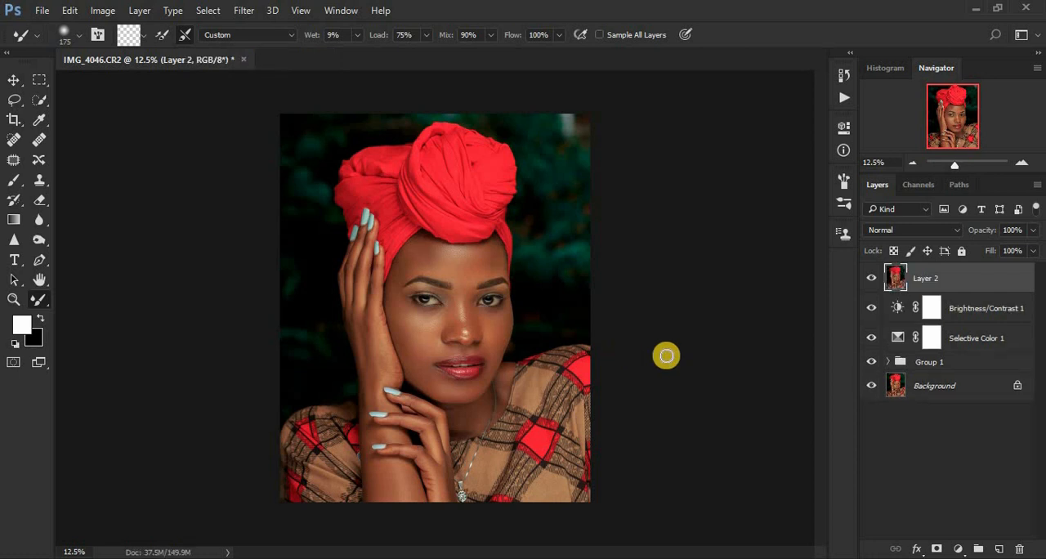
key(ctrl+j)
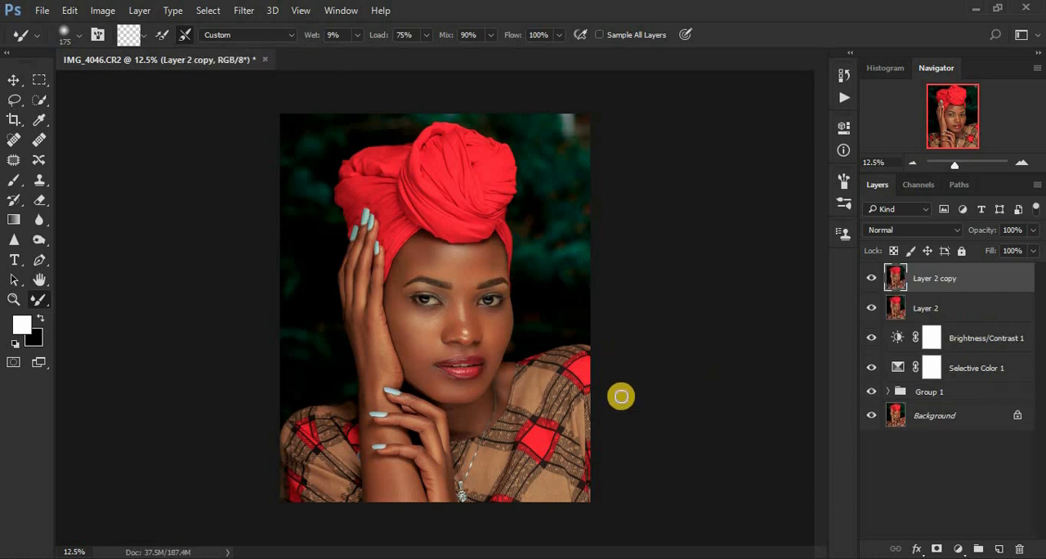
click(245, 11)
click(272, 100)
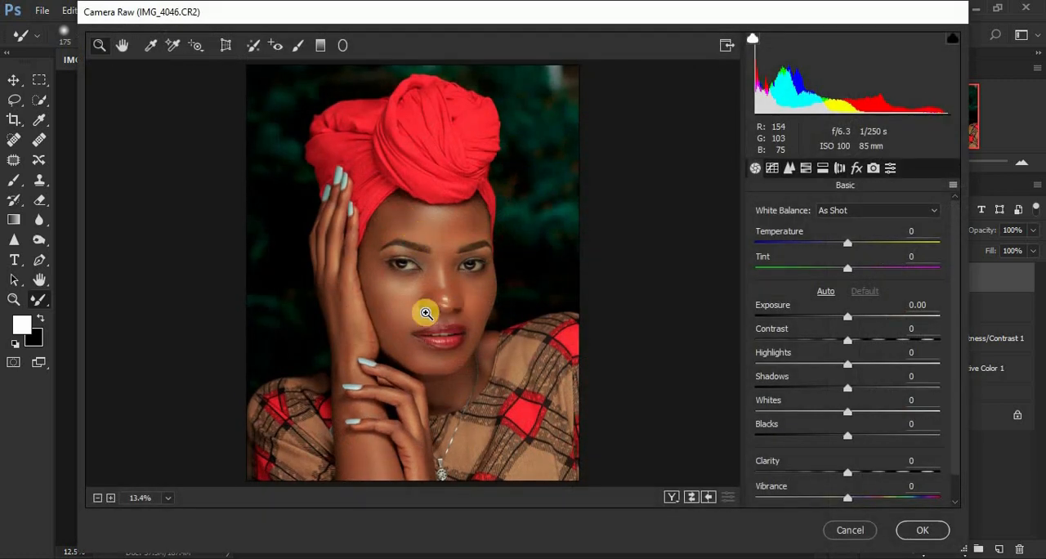
Whiten both eyes with a reset Adjustment Brush using Temperature -28, Tint +72, Highlights +6, Whites +6 and Saturation -74.
drag(380, 252, 504, 282)
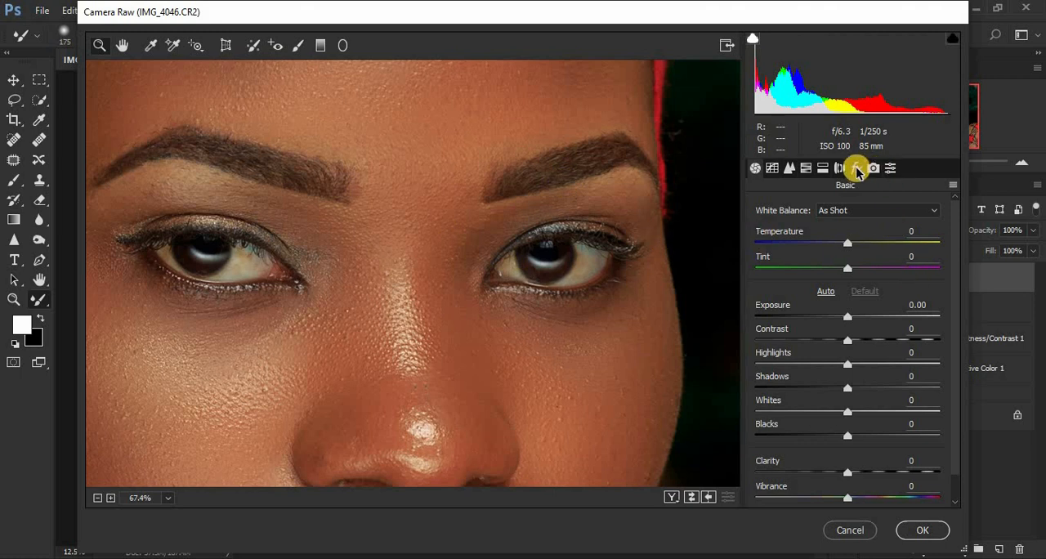
click(300, 48)
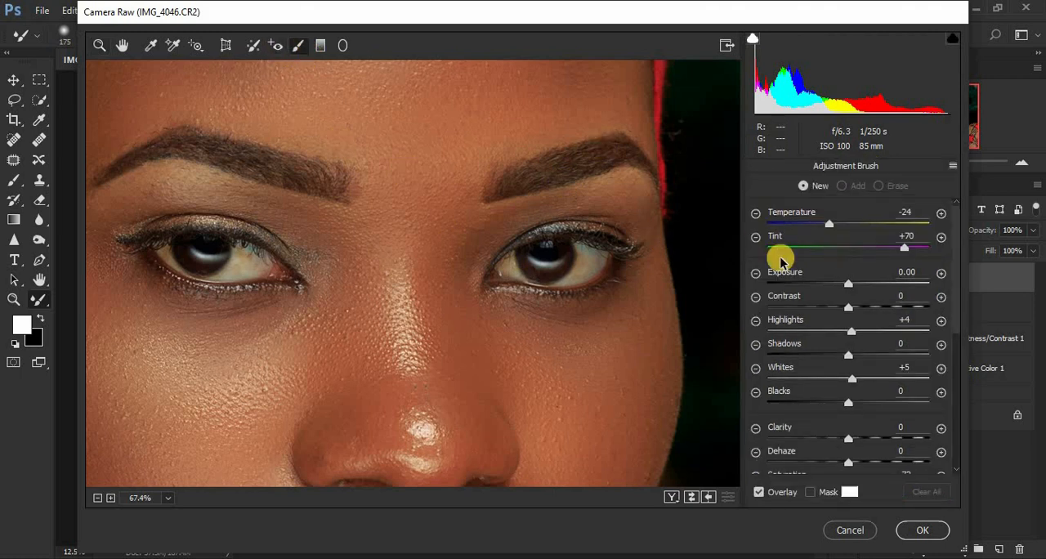
click(952, 166)
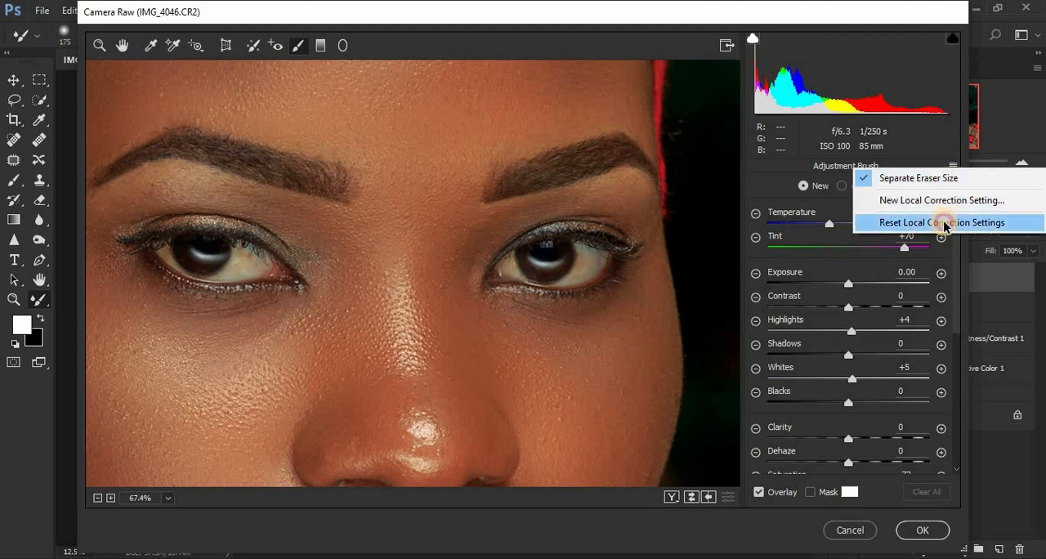
click(881, 223)
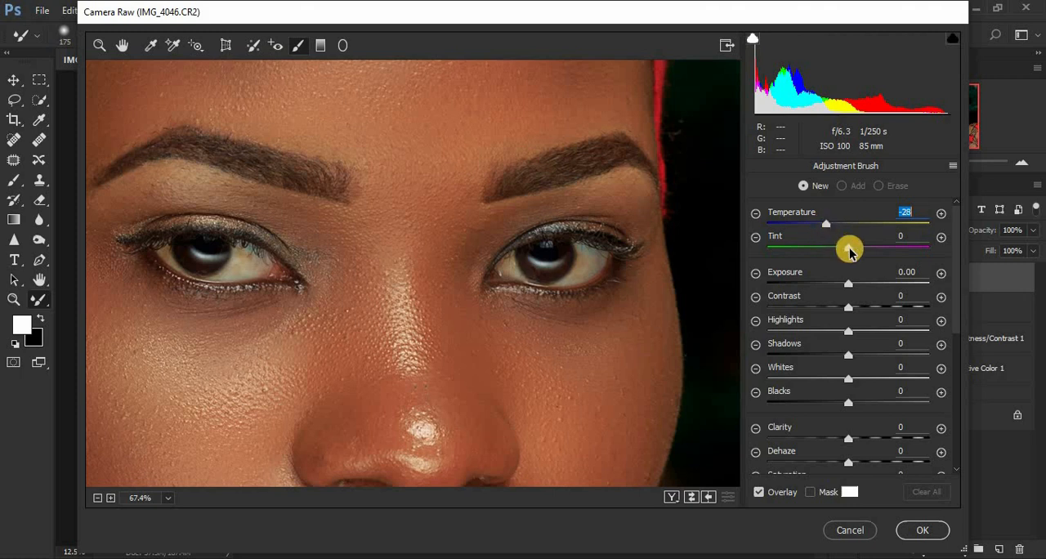
drag(848, 247, 897, 252)
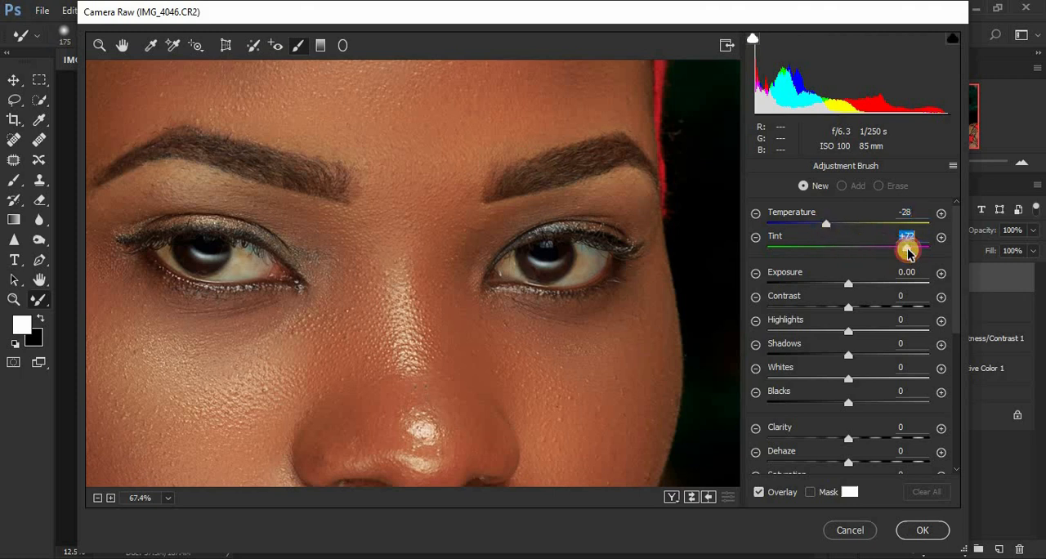
drag(854, 334, 852, 350)
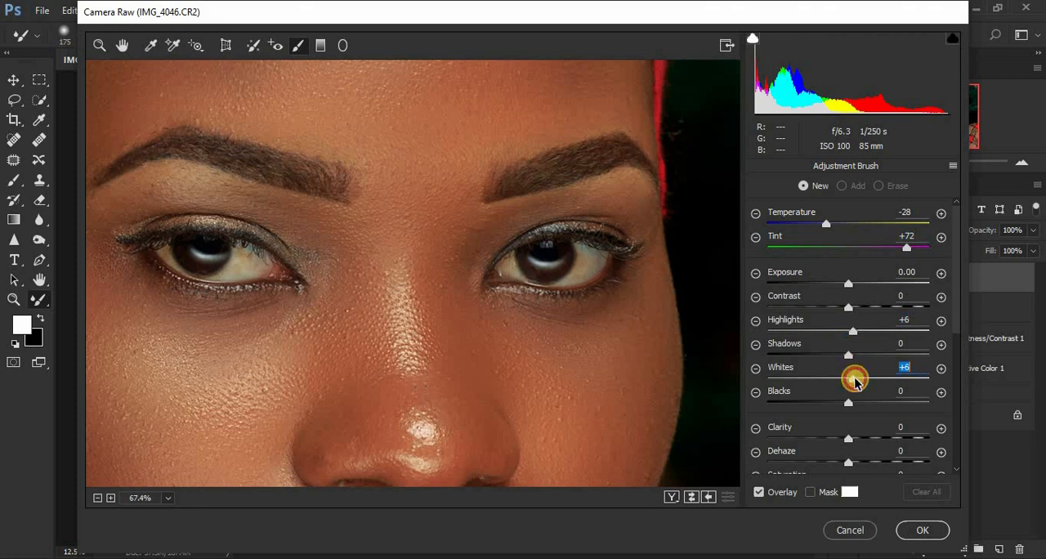
drag(958, 311, 953, 343)
drag(851, 417, 787, 420)
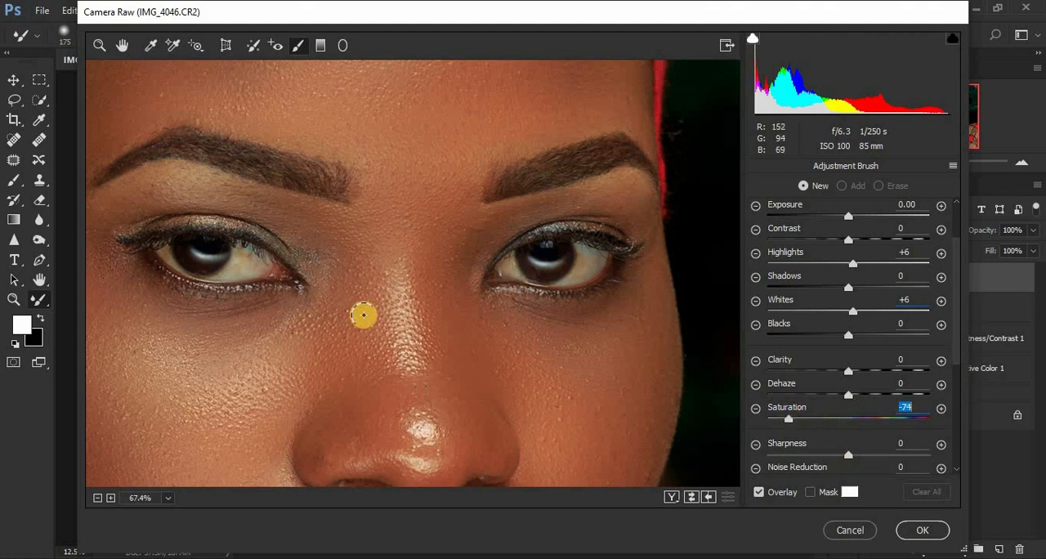
mouse_move(168, 251)
mouse_down()
mouse_move(223, 266)
mouse_move(239, 258)
mouse_move(232, 248)
mouse_move(255, 260)
mouse_move(221, 269)
mouse_move(239, 247)
mouse_move(251, 260)
mouse_move(230, 268)
mouse_move(283, 264)
mouse_up()
mouse_move(513, 252)
mouse_down()
mouse_move(521, 277)
mouse_move(546, 281)
mouse_move(571, 277)
mouse_move(587, 247)
mouse_move(595, 256)
mouse_move(577, 275)
mouse_move(578, 247)
mouse_move(566, 262)
mouse_move(535, 261)
mouse_move(584, 252)
mouse_up()
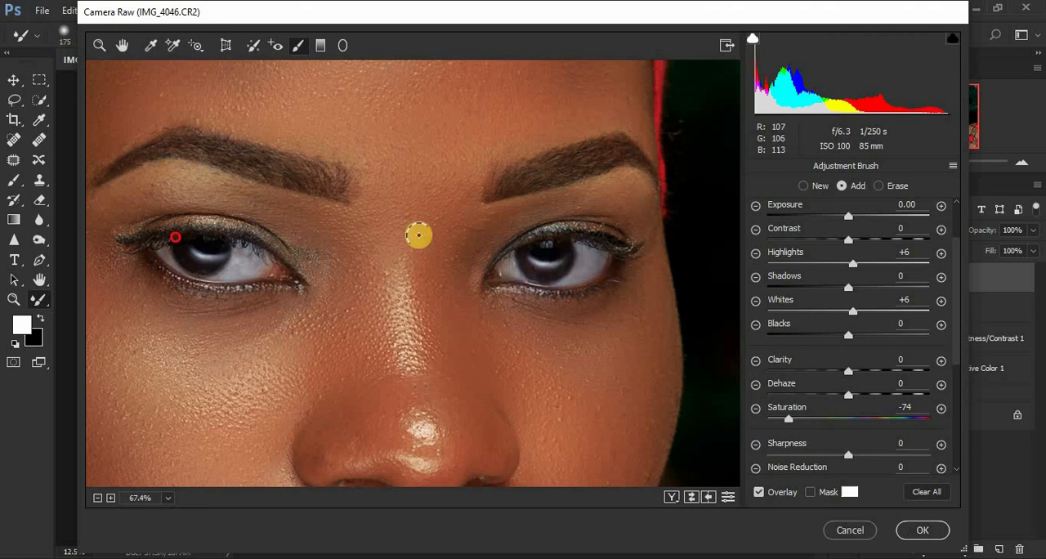
Whiten the teeth with a new Adjustment Brush correction using the same settings, and apply the Camera Raw edits to Layer 2 copy.
click(122, 46)
scroll(421, 245, down, 5)
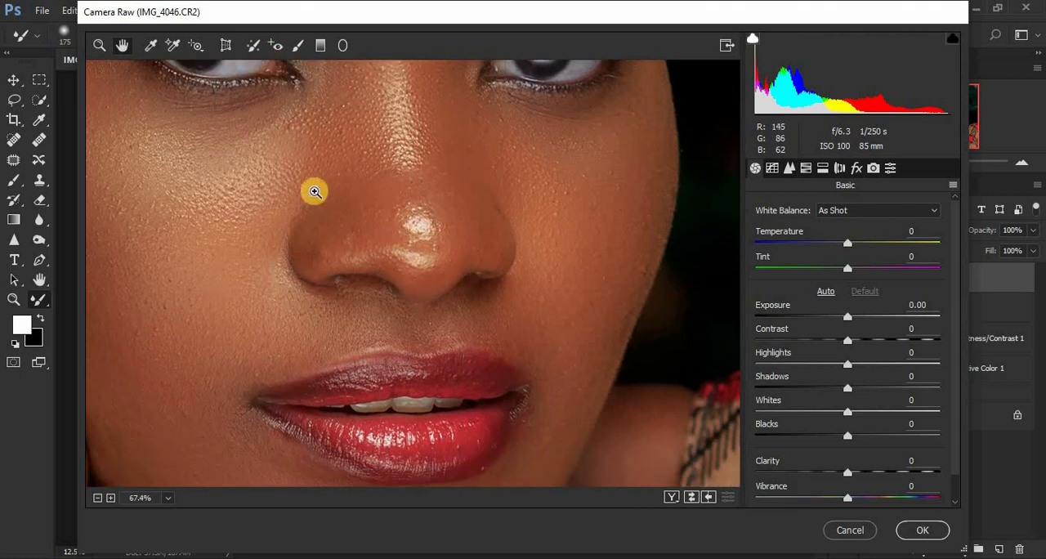
click(315, 192)
scroll(417, 237, down, 3)
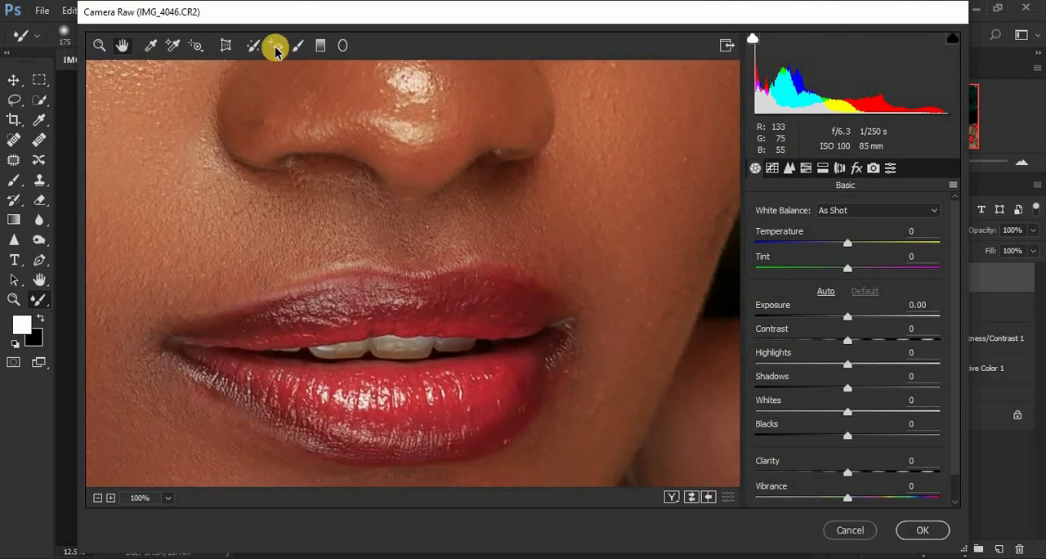
click(298, 46)
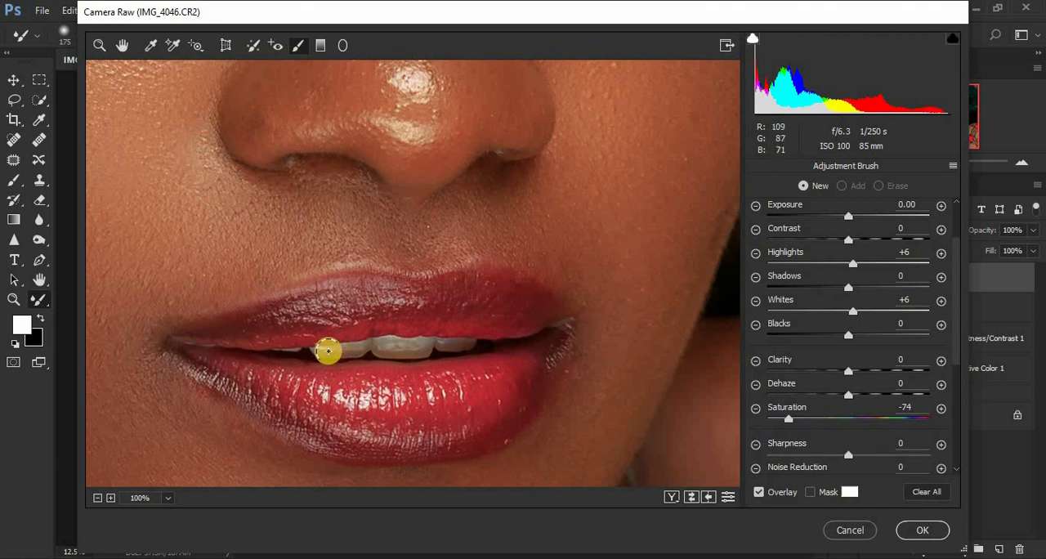
mouse_move(323, 351)
mouse_down()
mouse_move(464, 341)
mouse_move(326, 343)
mouse_up()
key(ctrl+minus)
key(ctrl+minus)
key(ctrl+minus)
key(ctrl+minus)
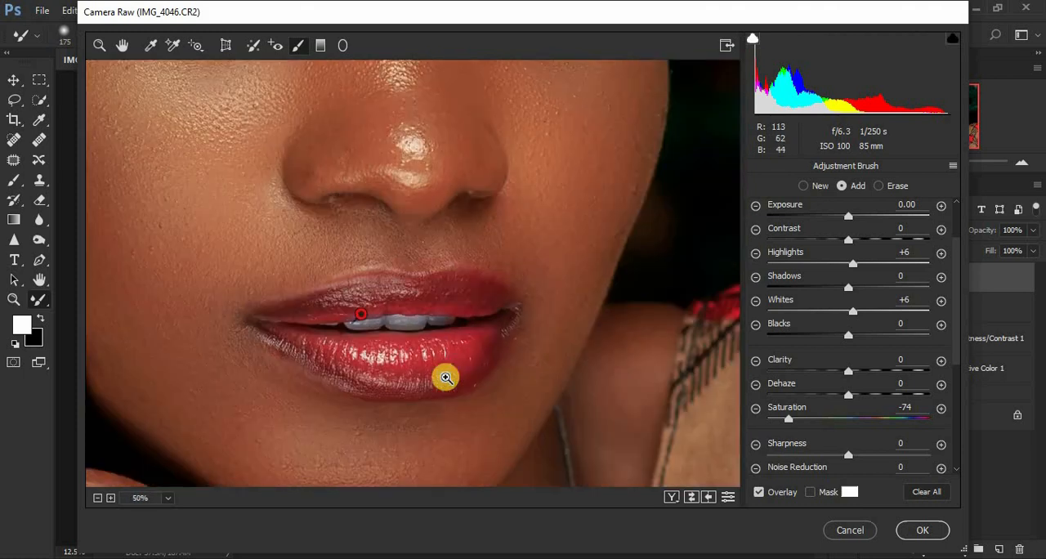
key(ctrl+minus)
key(ctrl+minus)
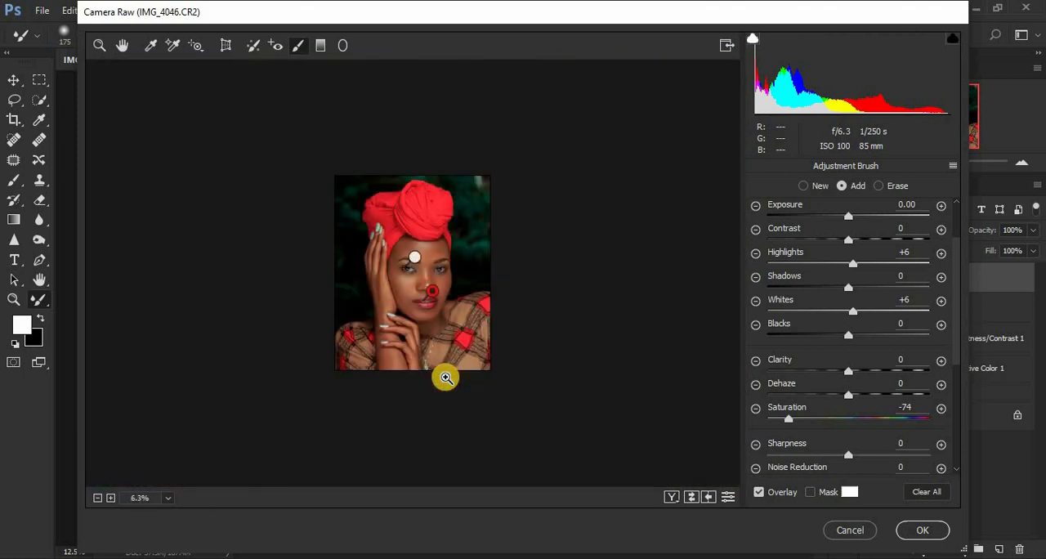
key(ctrl+plus)
click(920, 531)
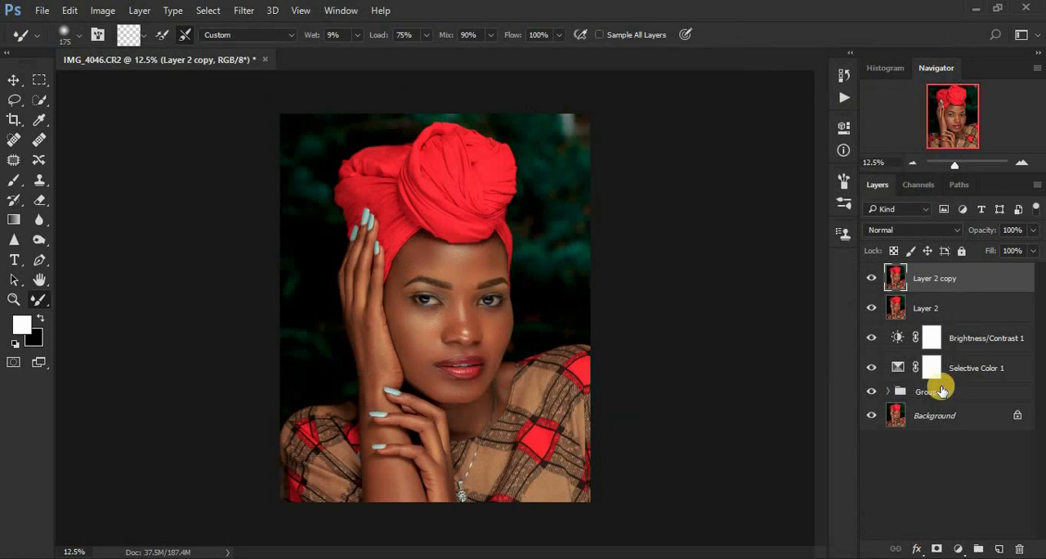
Remove the remaining small blemishes beside the nose, around the lips, and on the forehead and hand with a 25-pixel Spot Healing Brush.
key(ctrl+plus)
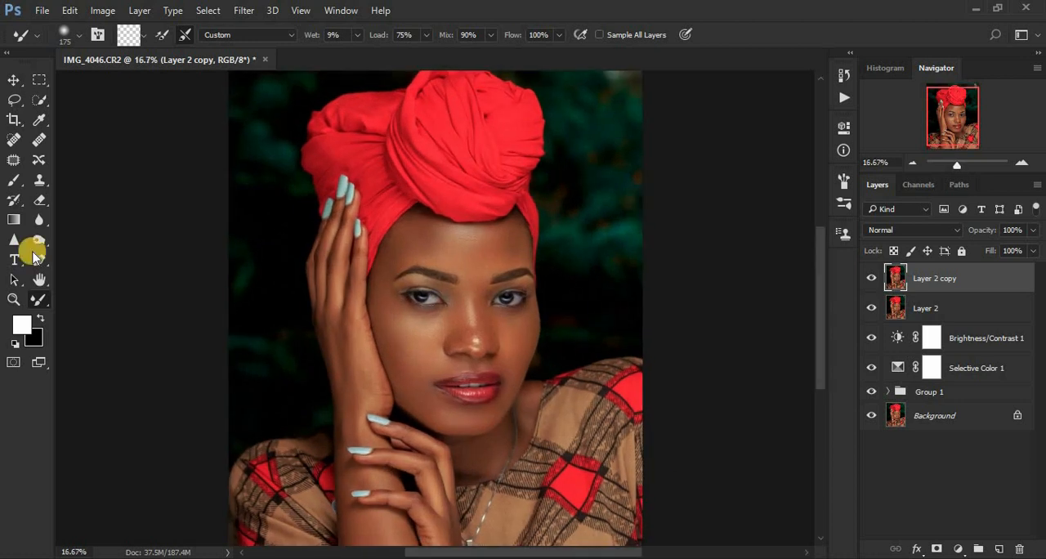
click(11, 142)
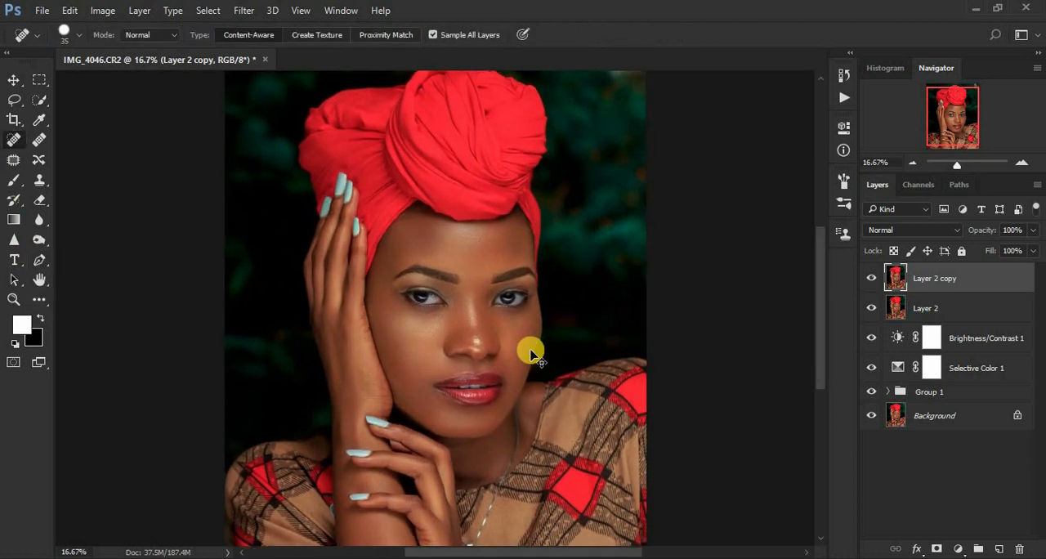
key(ctrl+plus)
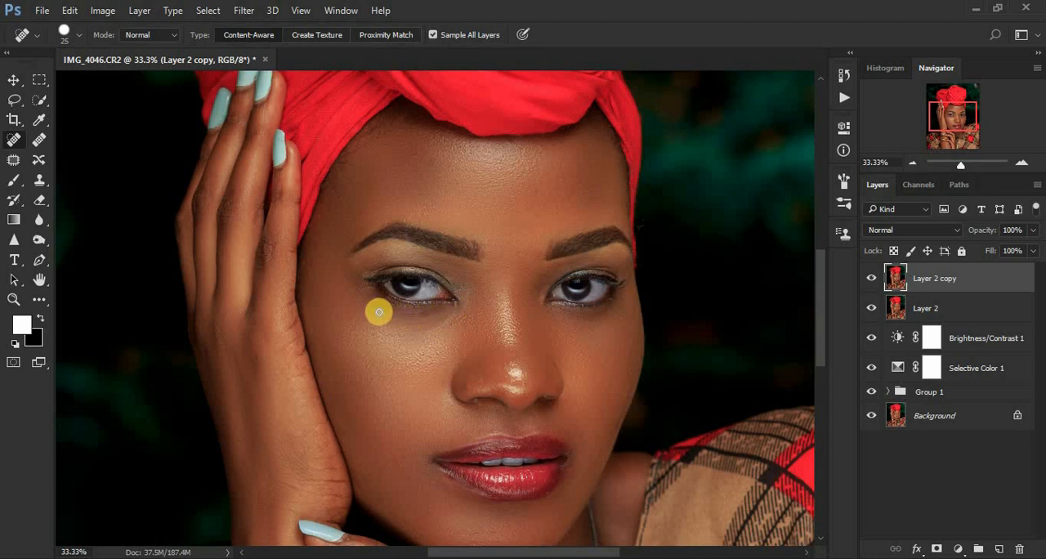
click(469, 340)
click(474, 484)
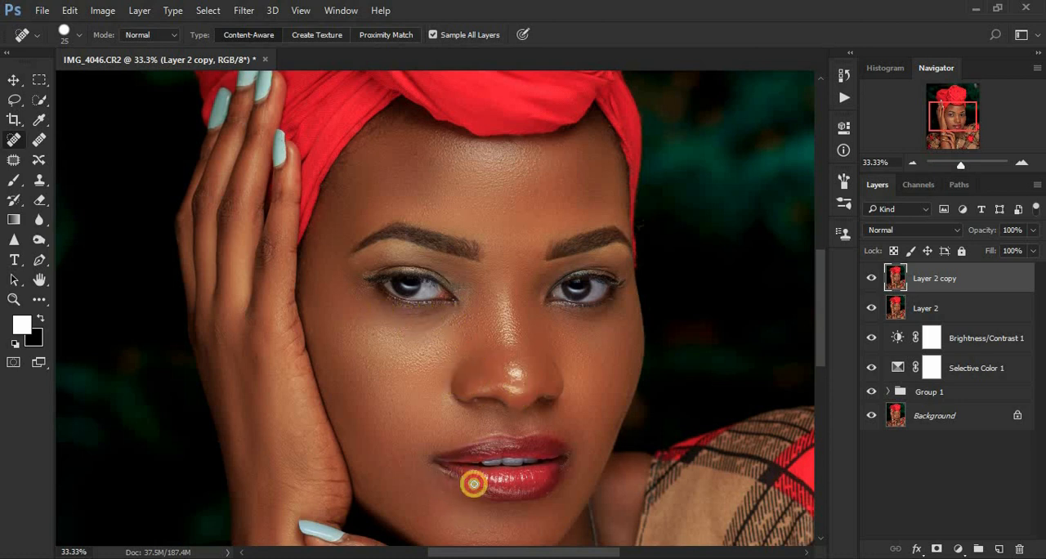
click(549, 493)
click(573, 467)
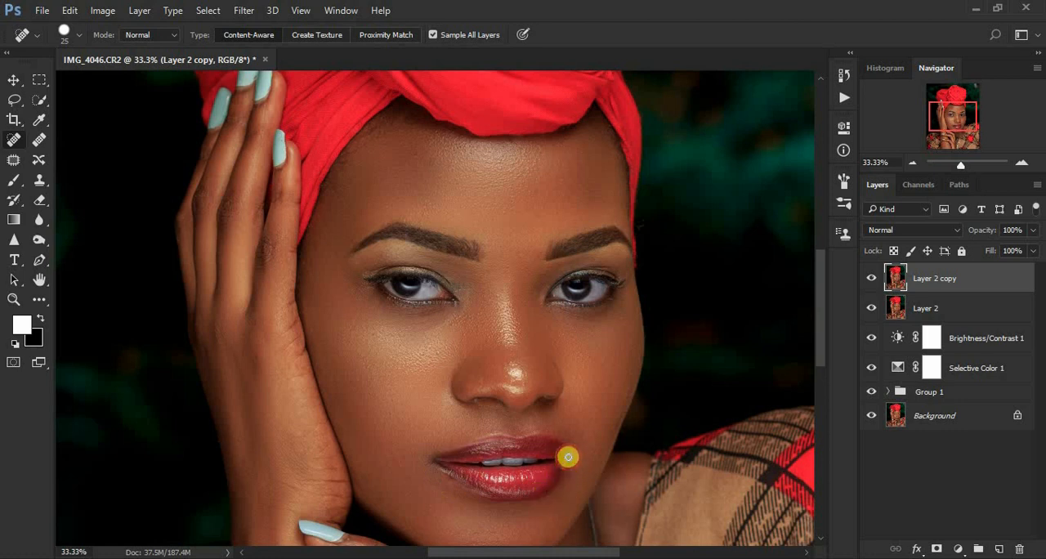
click(568, 457)
click(620, 216)
click(412, 139)
click(188, 245)
scroll(487, 372, down, 4)
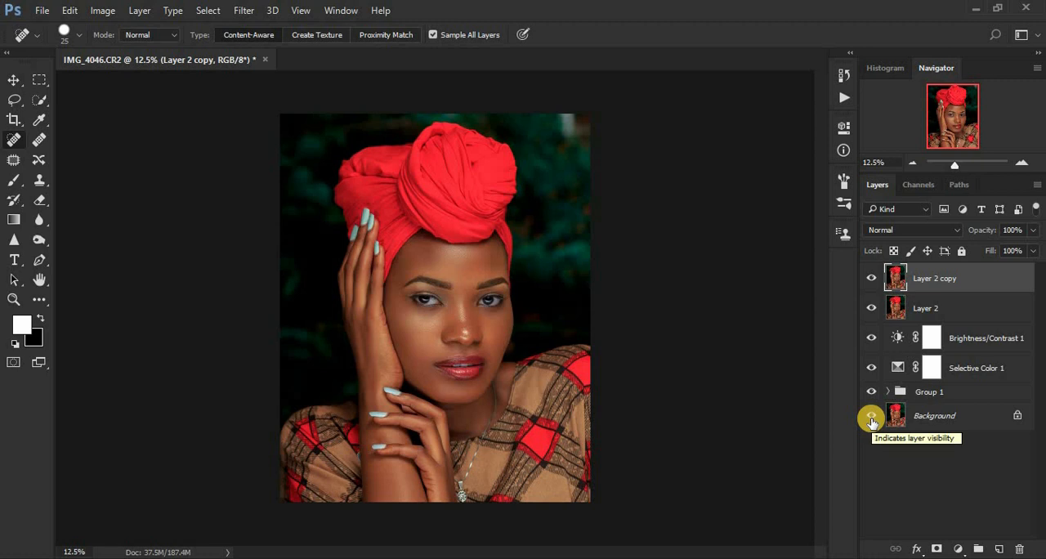
Compare the retouched portrait with the original by repeatedly showing only the Background layer and restoring all layers.
key(ctrl+plus)
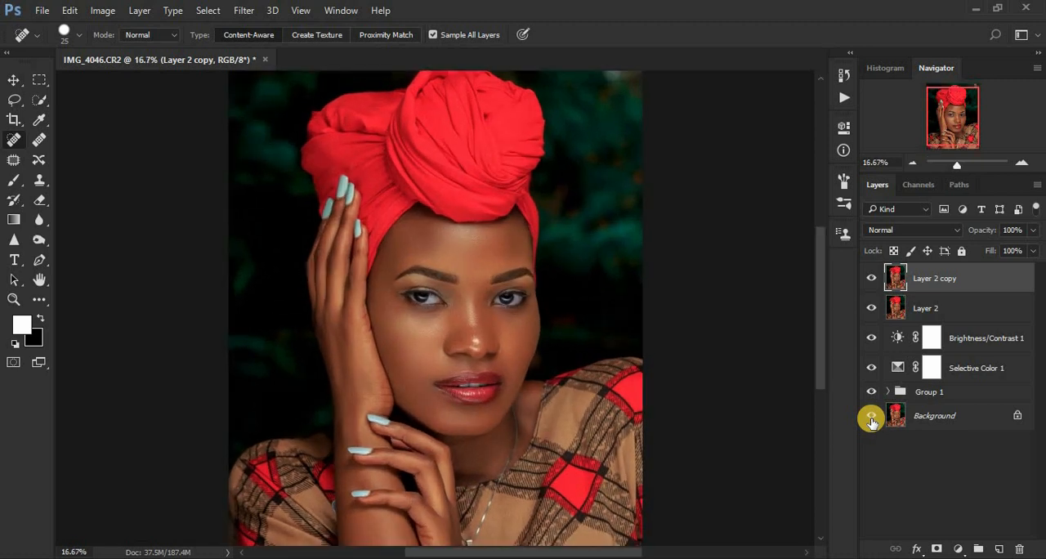
alt+click(872, 417)
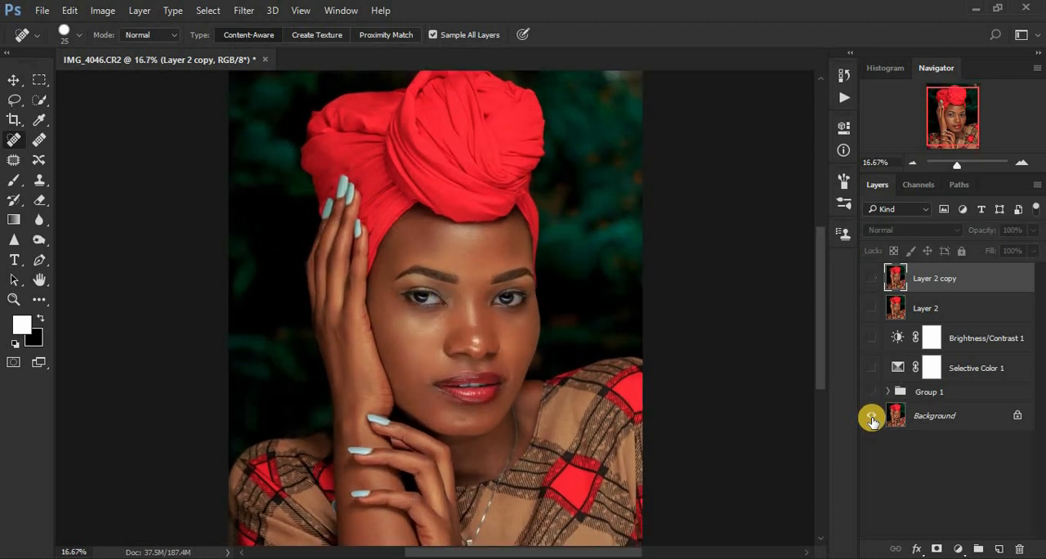
alt+click(872, 417)
alt+click(872, 418)
alt+click(872, 417)
alt+click(872, 418)
alt+click(872, 417)
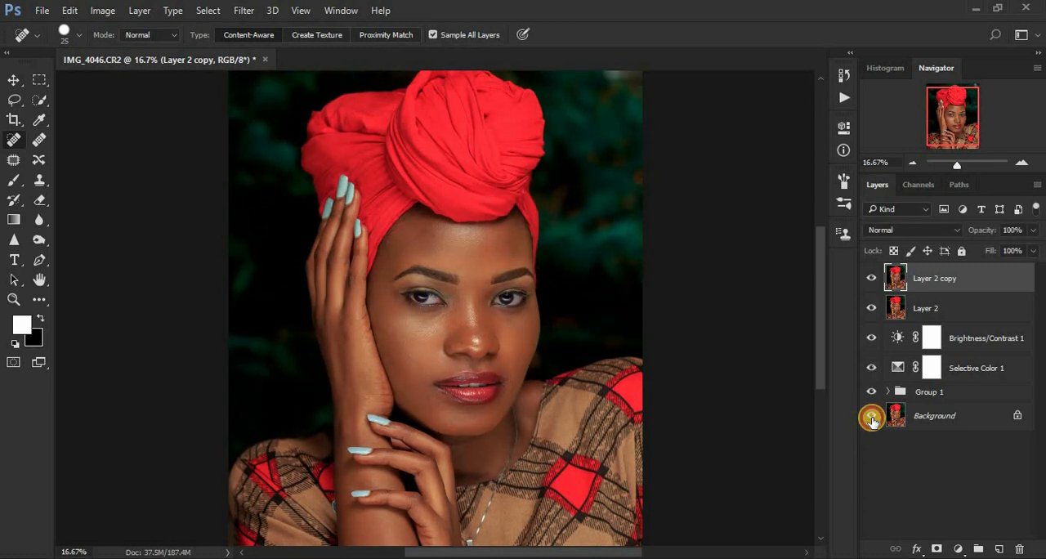
alt+click(872, 418)
alt+click(872, 418)
alt+click(873, 417)
Compare the facial skin and eyes close up before and after retouching by isolating the Background layer, and review the whole portrait.
key(ctrl+plus)
key(ctrl+plus)
key(ctrl+plus)
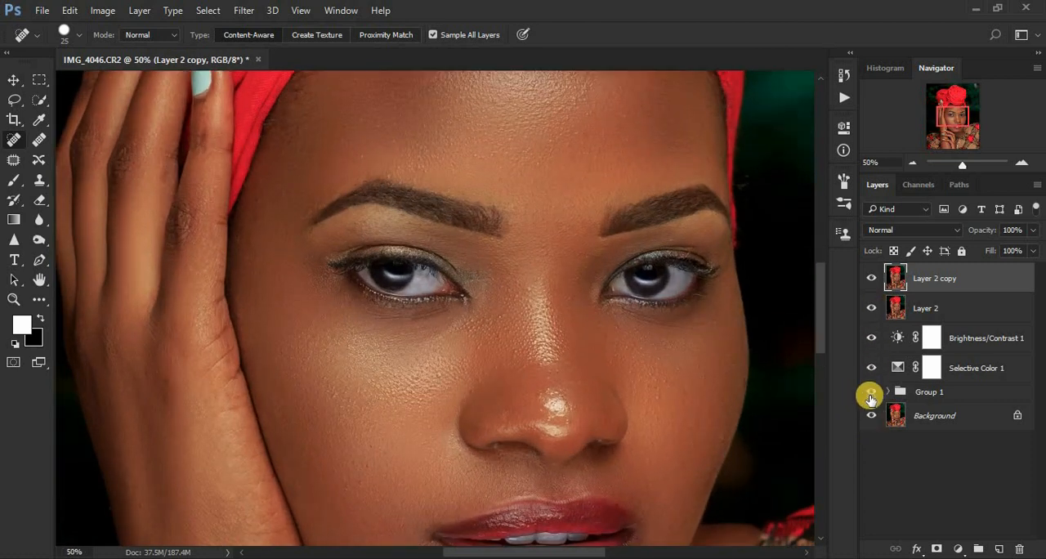
alt+click(872, 416)
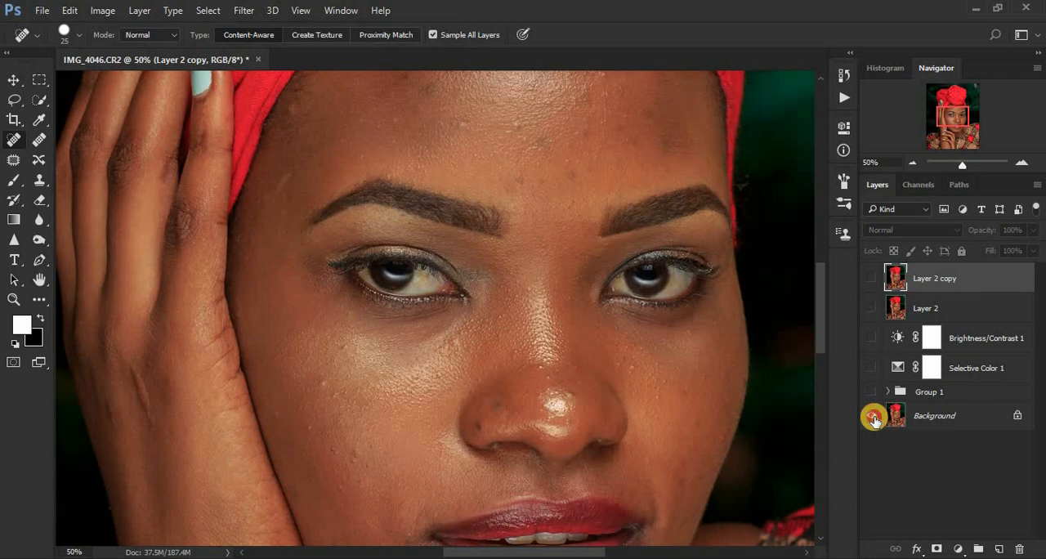
alt+click(872, 417)
alt+click(871, 416)
alt+click(872, 416)
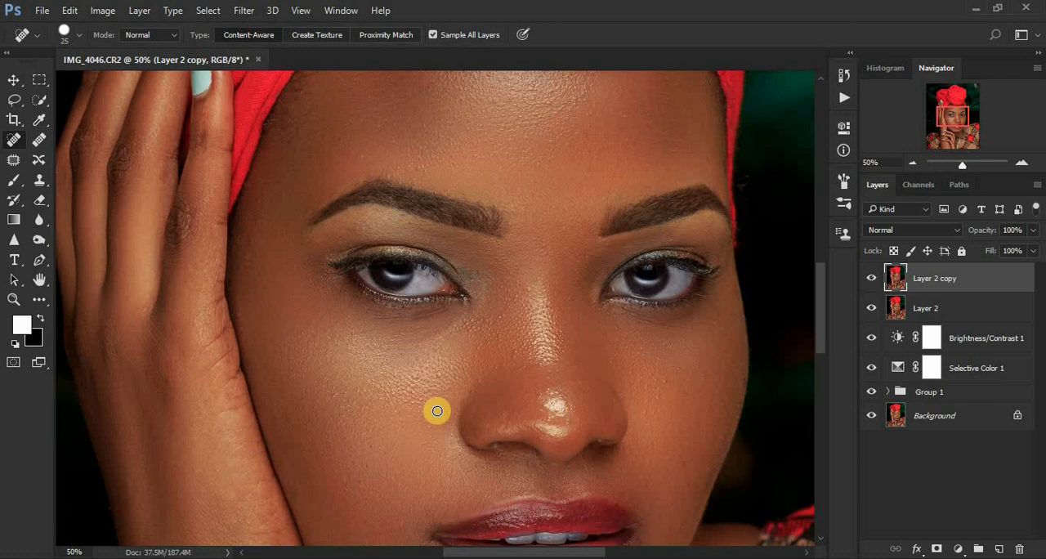
key(ctrl+minus)
key(ctrl+minus)
key(ctrl+minus)
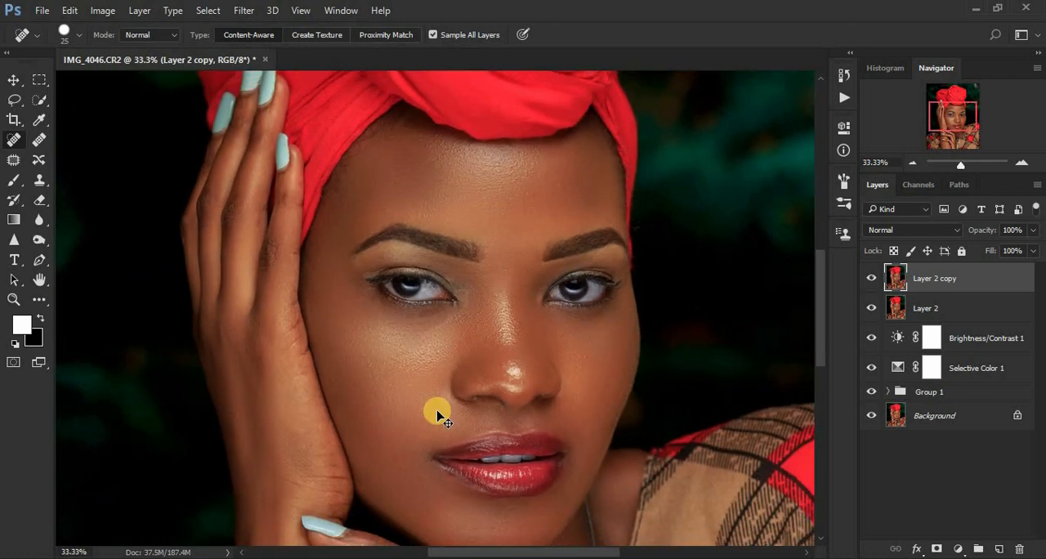
key(ctrl+minus)
key(ctrl+plus)
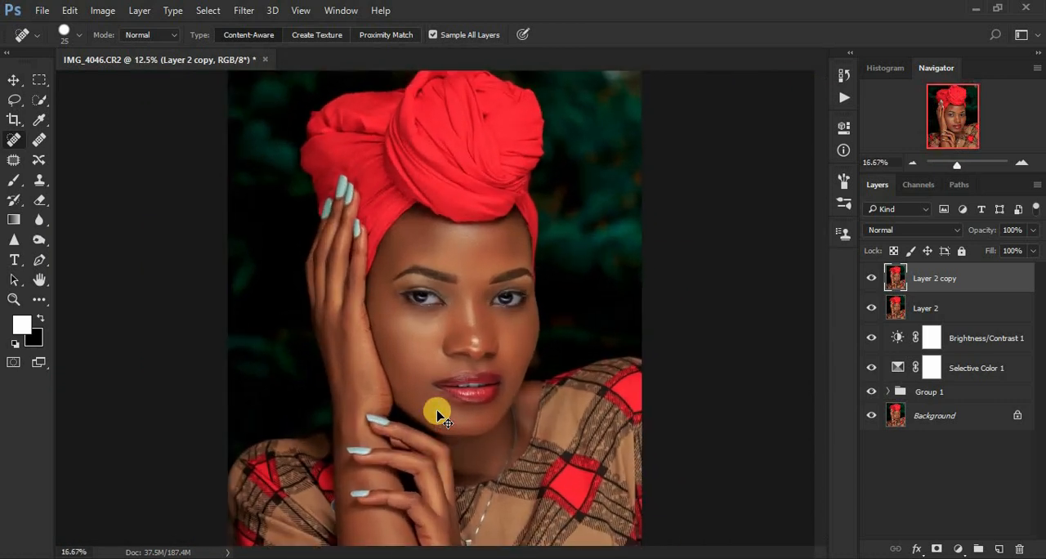